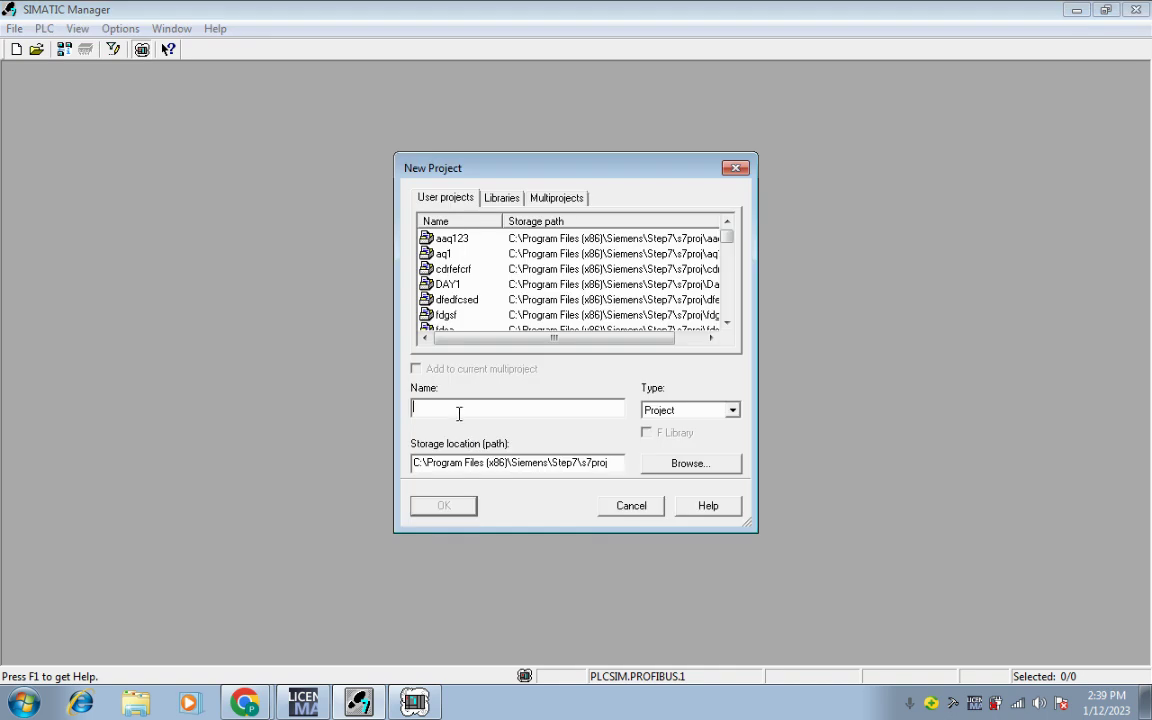
Step: Create a new project named profibus_comm and maximize its project window
{"action": "type", "text": "profibus_comm"}
{"action": "left_click", "coordinate": [447, 505]}
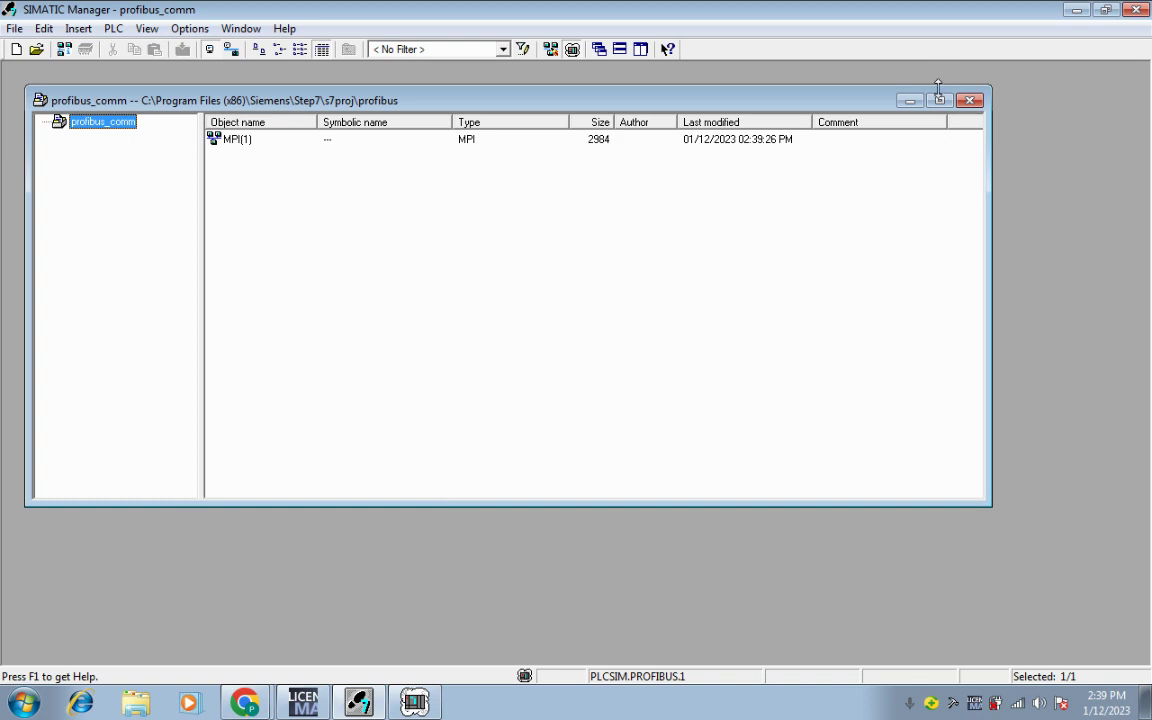
{"action": "left_click", "coordinate": [940, 99]}
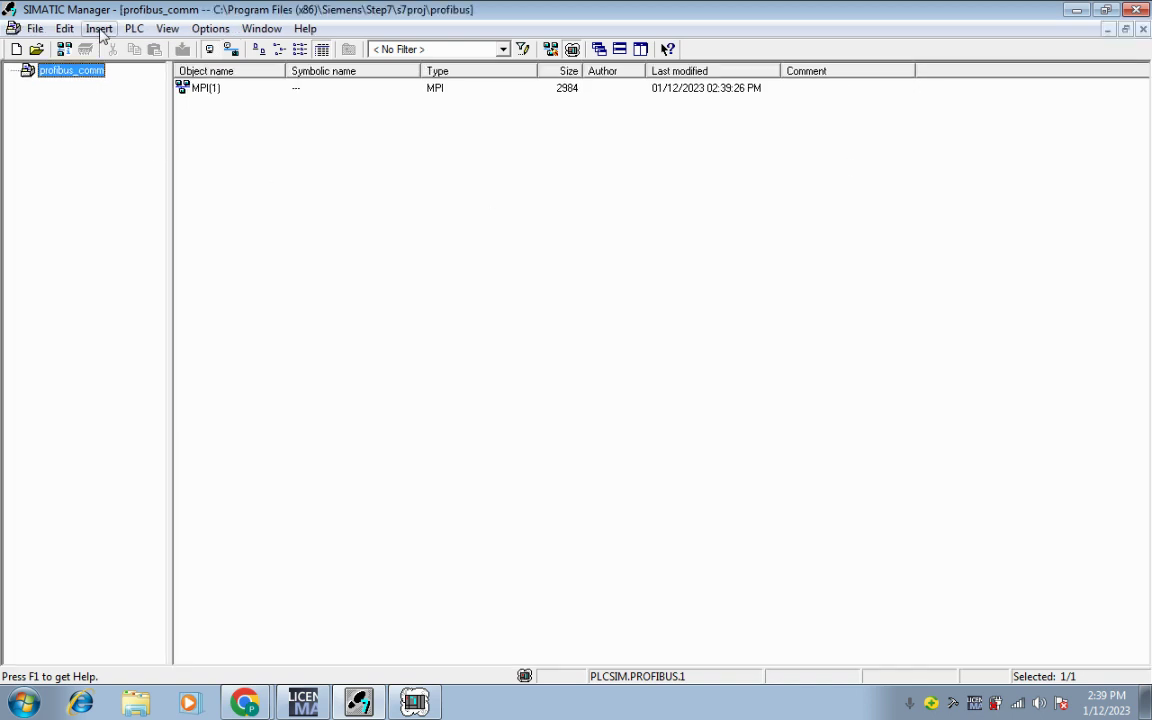
Step: Insert a SIMATIC 300 station into the profibus_comm project, keeping its default name
{"action": "left_click", "coordinate": [99, 28]}
{"action": "mouse_move", "coordinate": [115, 49]}
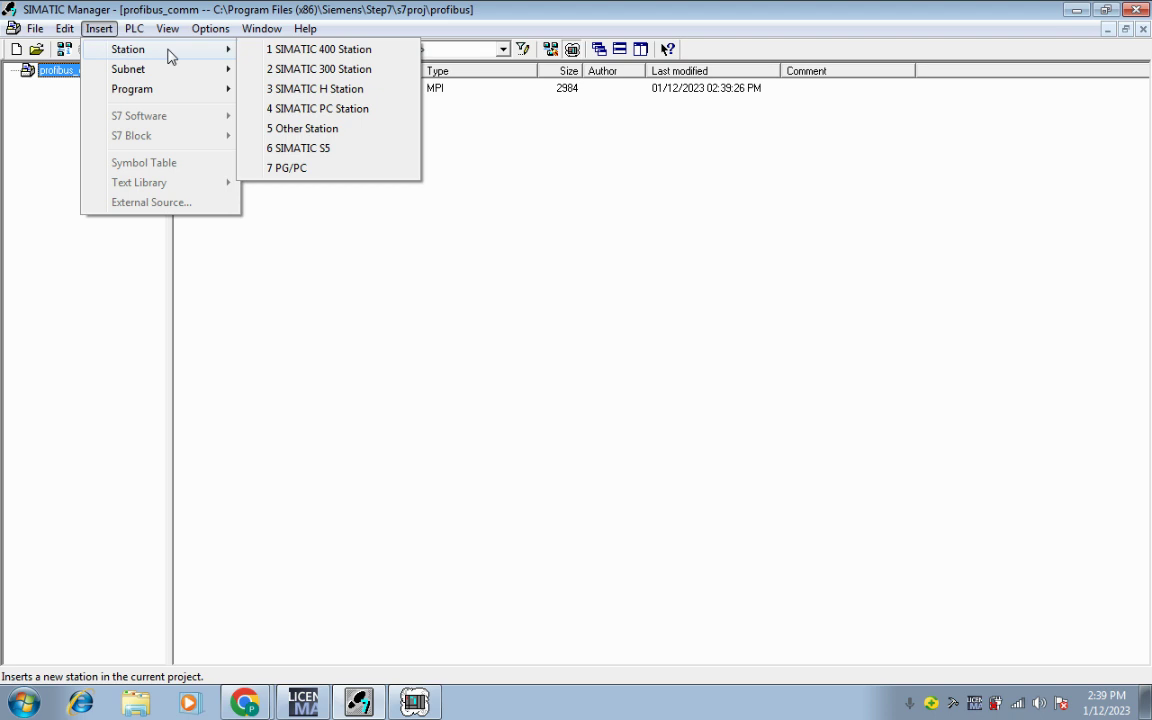
{"action": "left_click", "coordinate": [284, 70]}
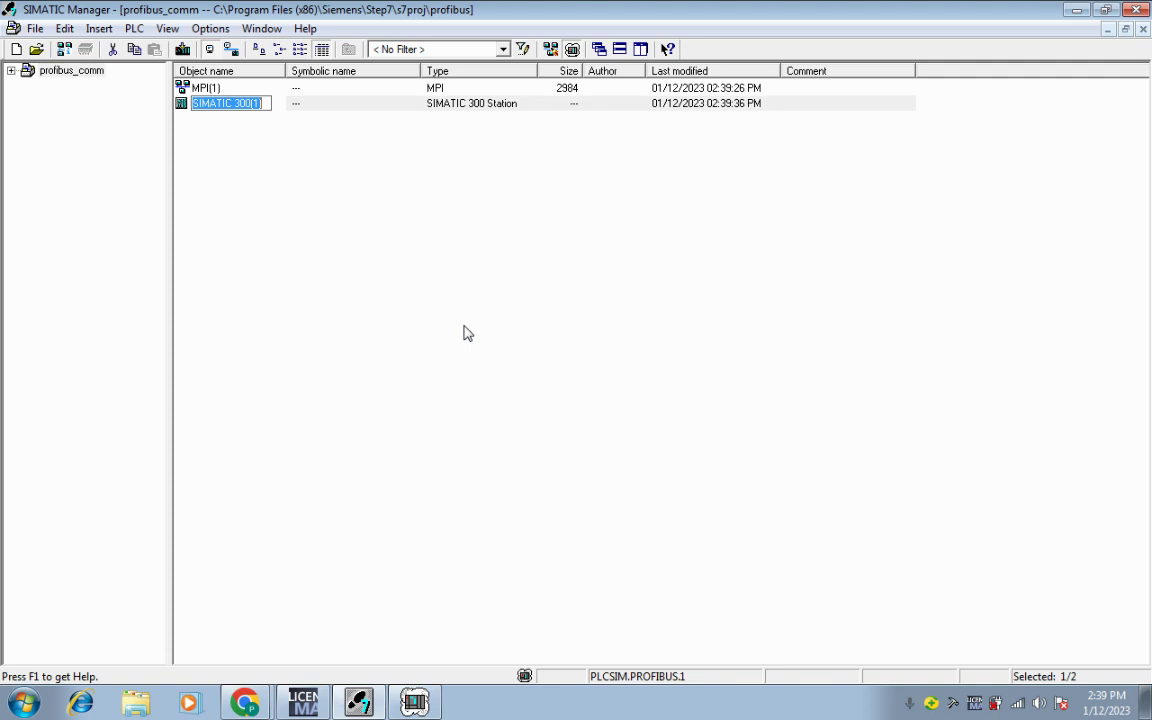
{"action": "left_click", "coordinate": [463, 333]}
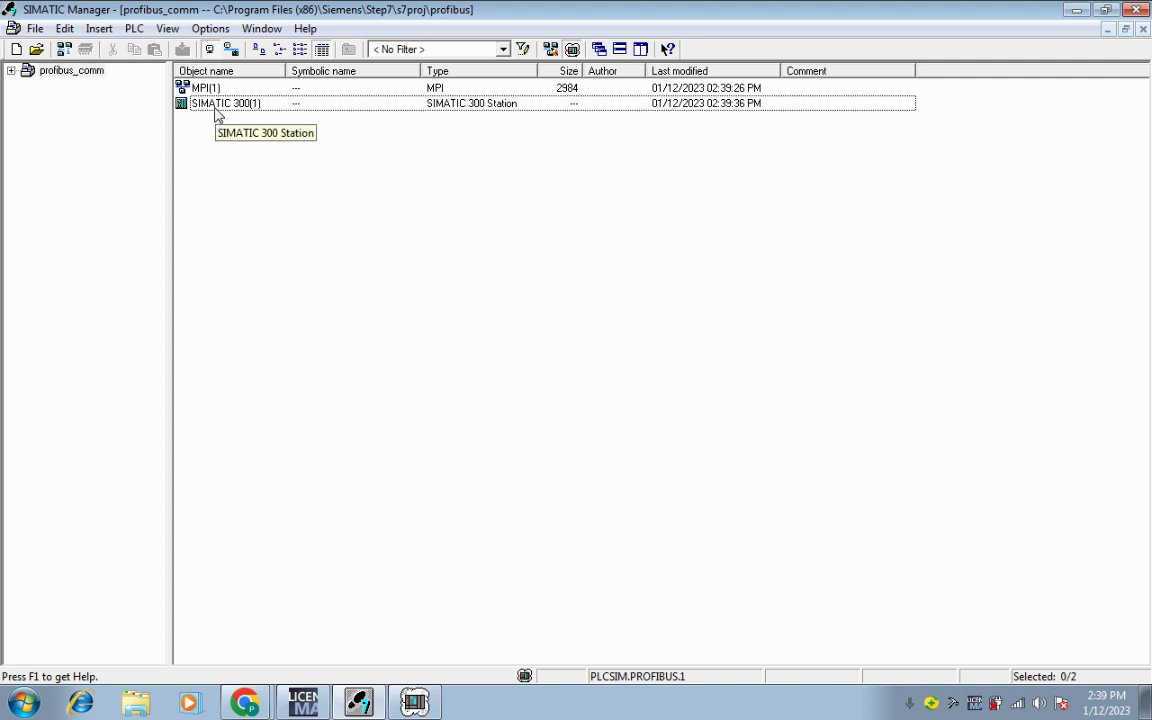
Step: Open the hardware configuration of the SIMATIC 300 station
{"action": "double_click", "coordinate": [215, 106]}
{"action": "left_click", "coordinate": [282, 178]}
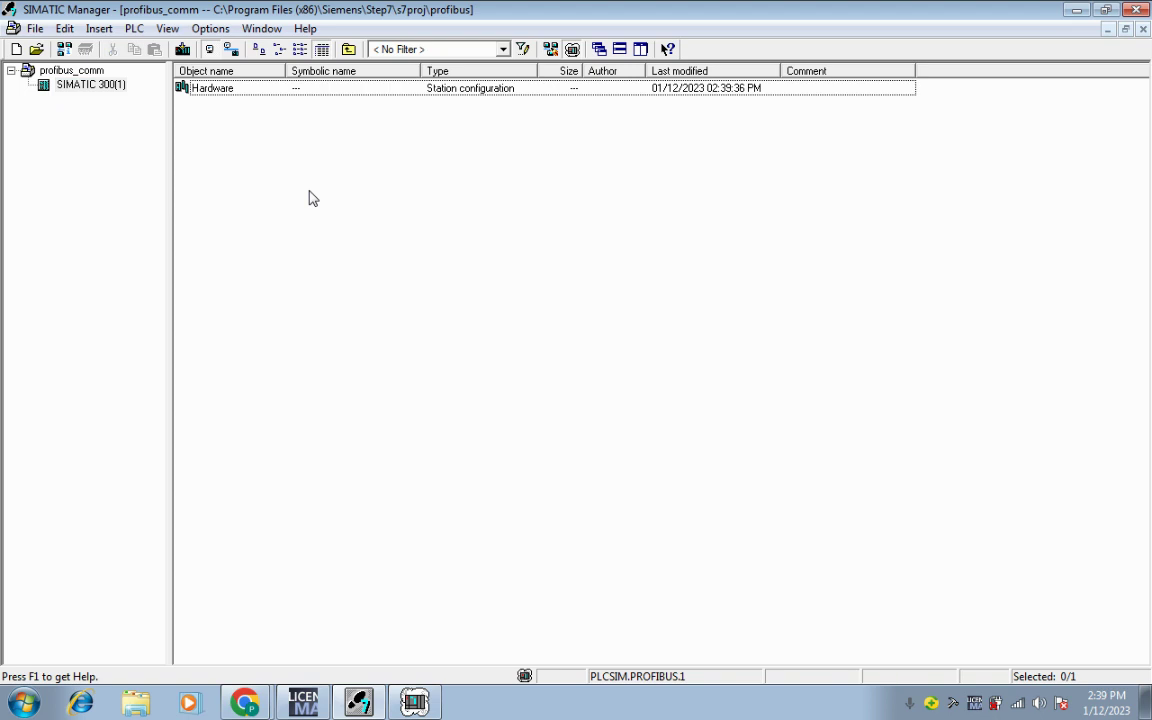
{"action": "left_click", "coordinate": [204, 88]}
{"action": "double_click", "coordinate": [204, 88]}
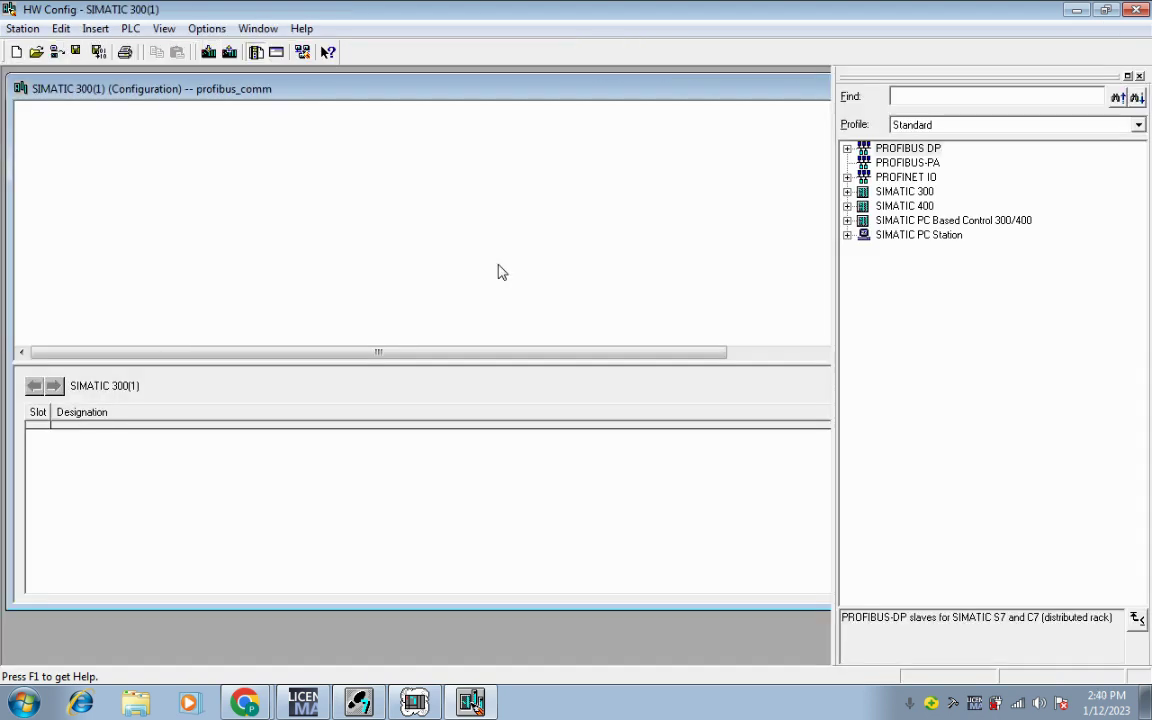
Step: Add a RACK-300 rail from the SIMATIC 300 catalog to the empty station configuration
{"action": "left_click", "coordinate": [847, 192]}
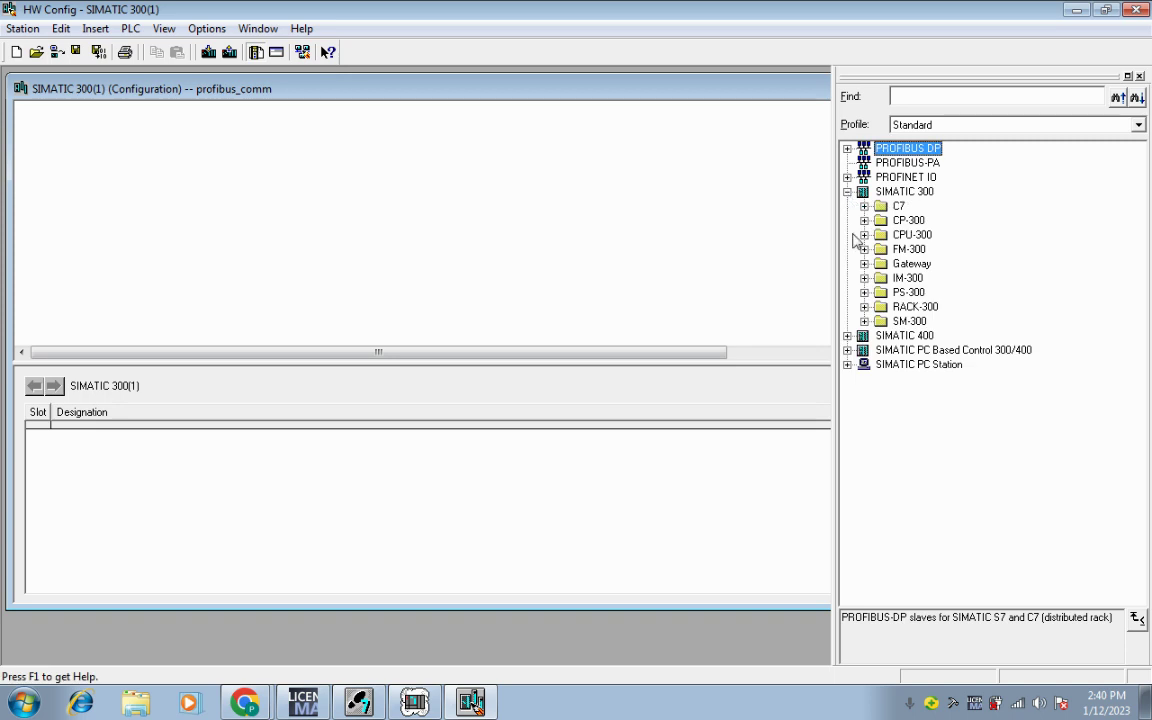
{"action": "left_click", "coordinate": [865, 307]}
{"action": "left_click", "coordinate": [900, 320]}
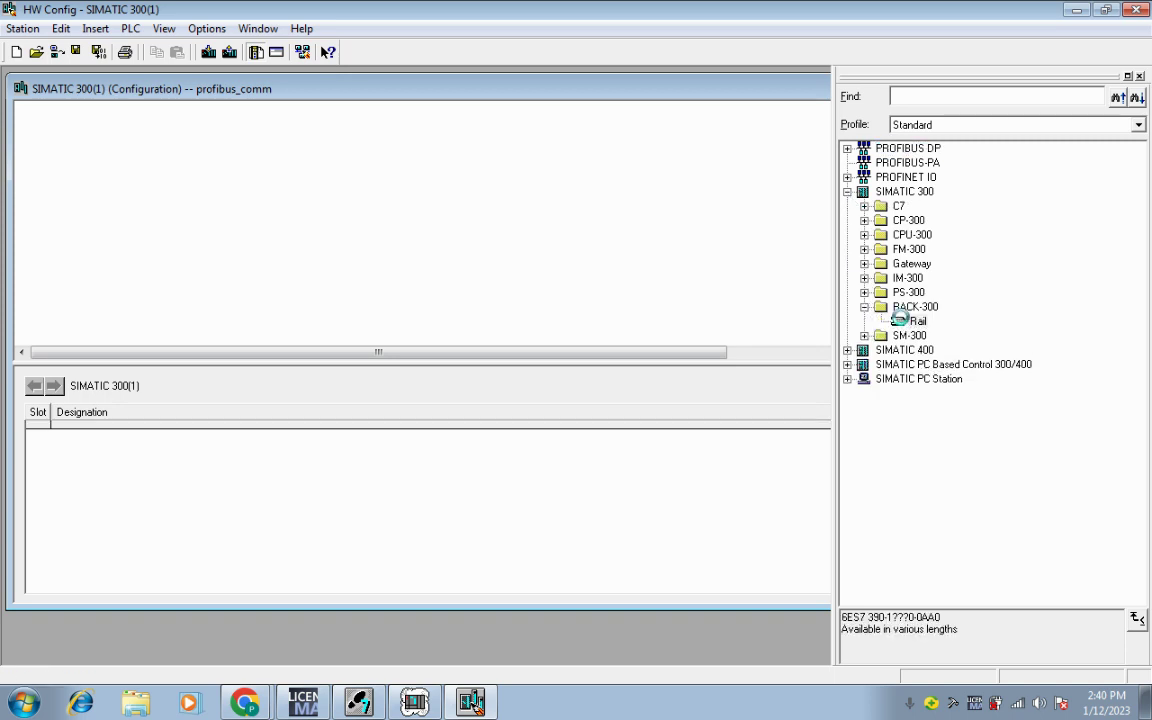
{"action": "left_click_drag", "start_coordinate": [900, 318], "coordinate": [386, 188]}
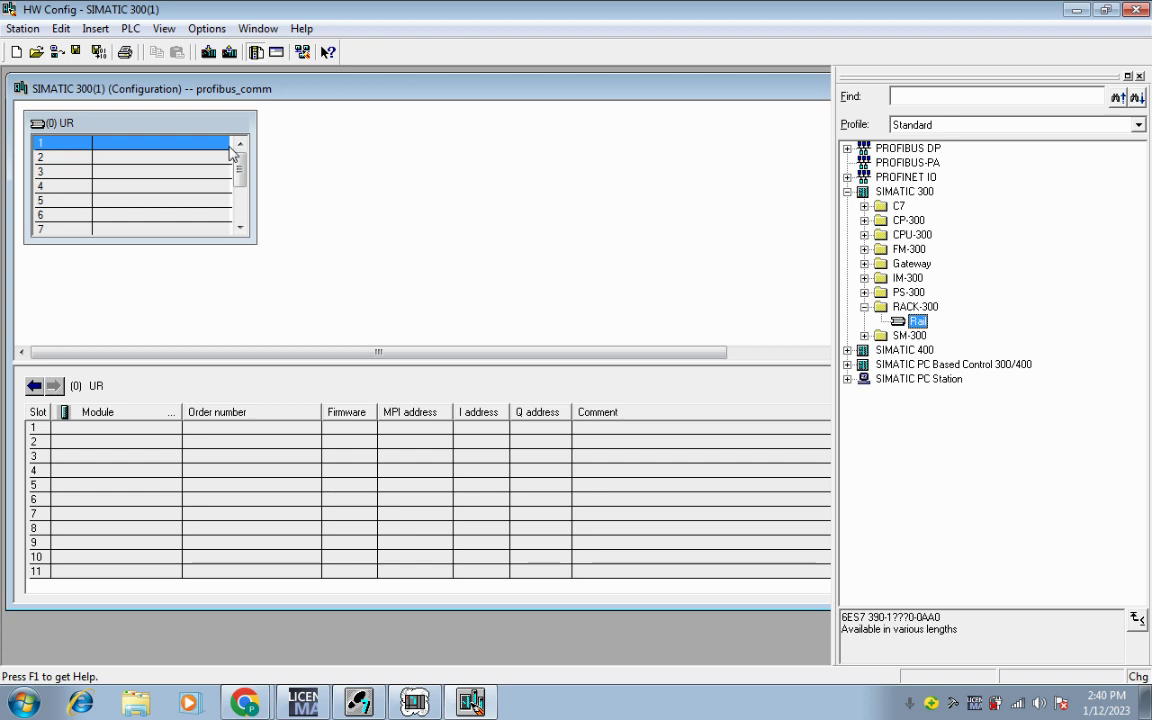
Step: Enlarge the rack's slot table until all 11 slots show and shift the station configuration window slightly
{"action": "left_click_drag", "start_coordinate": [251, 241], "coordinate": [318, 283]}
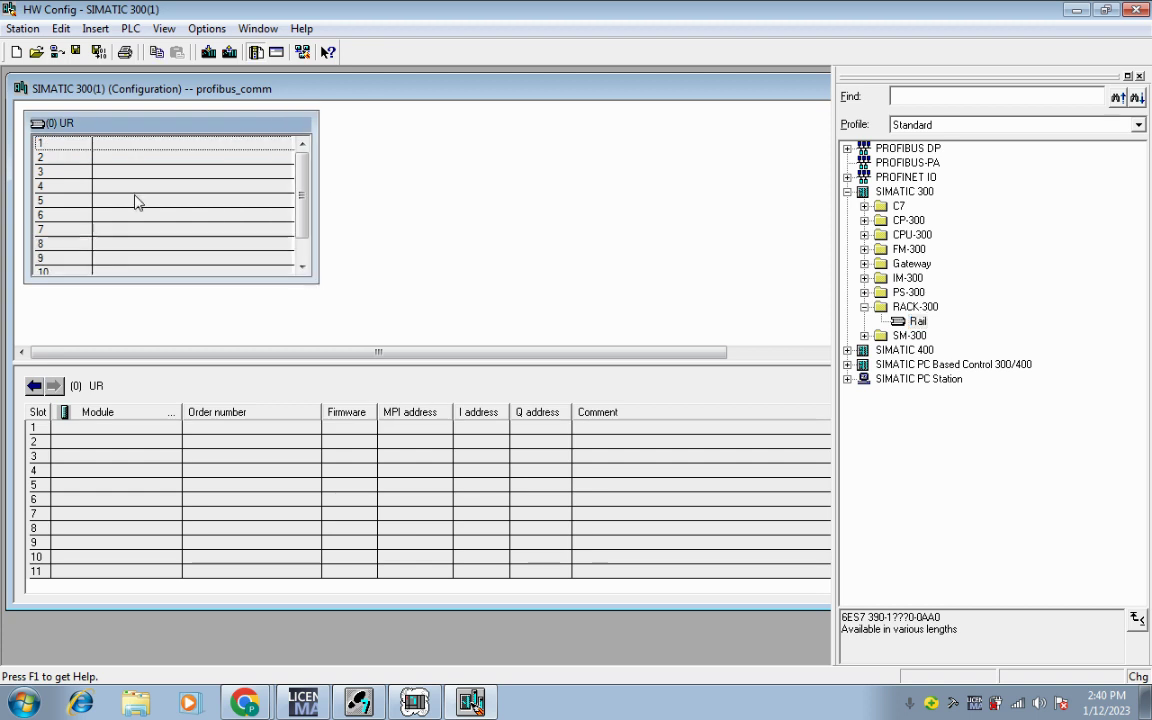
{"action": "left_click_drag", "start_coordinate": [82, 133], "coordinate": [77, 120]}
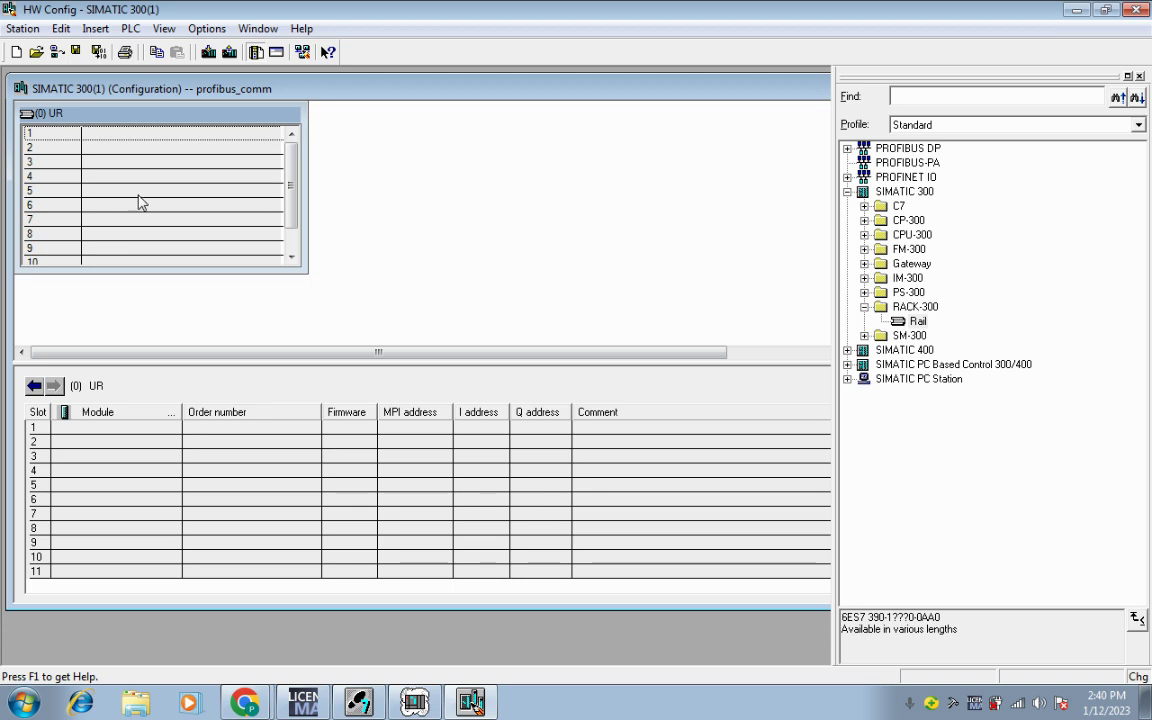
{"action": "left_click_drag", "start_coordinate": [305, 273], "coordinate": [740, 303]}
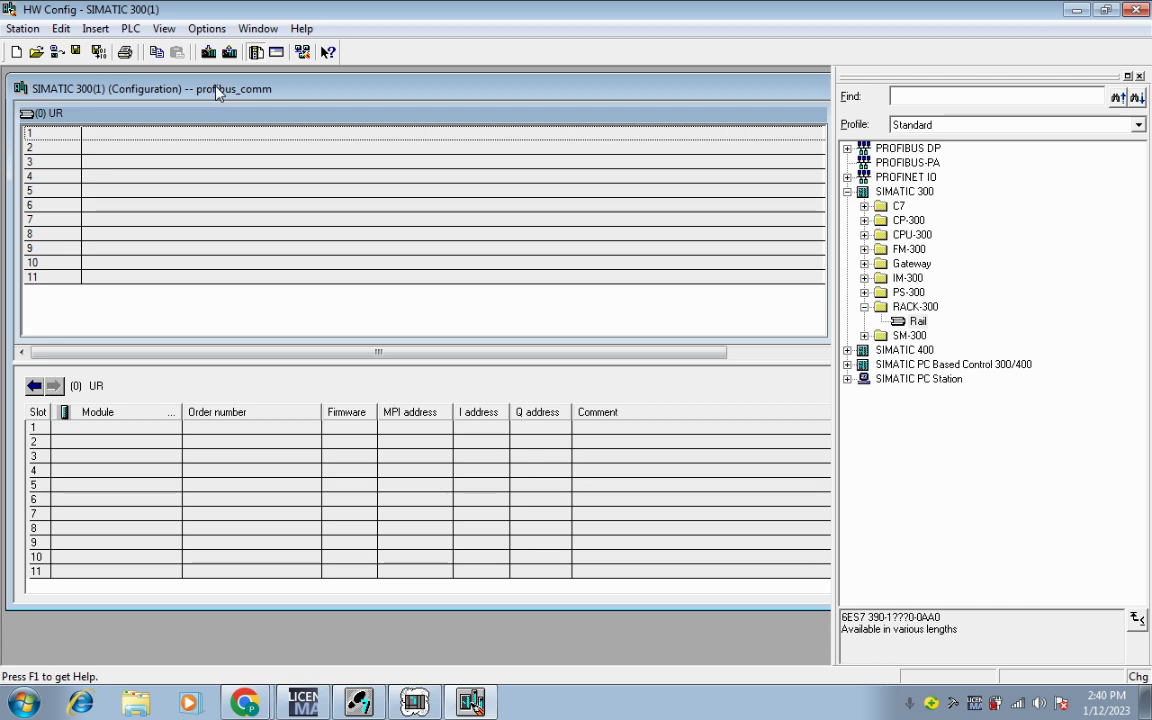
{"action": "left_click_drag", "start_coordinate": [224, 90], "coordinate": [216, 82]}
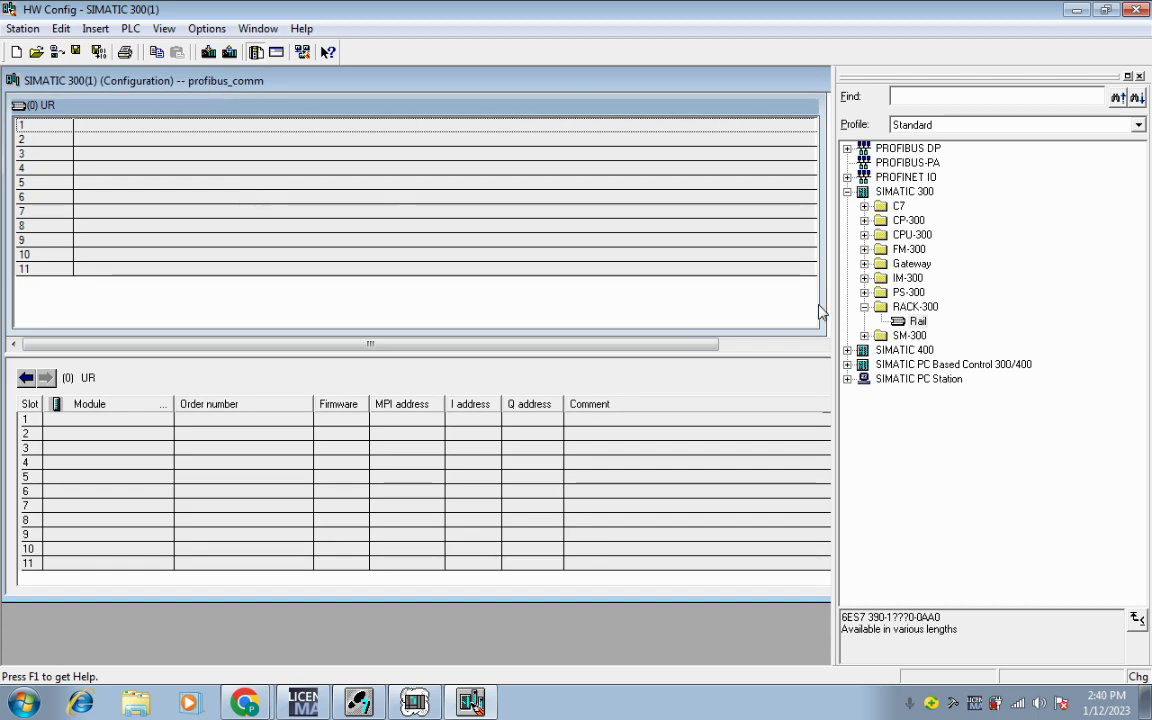
Step: Place the PS 307 5A power supply with order number 6ES7 307-1EA00-0AA0 in slot 1 of the rack
{"action": "left_click", "coordinate": [865, 307]}
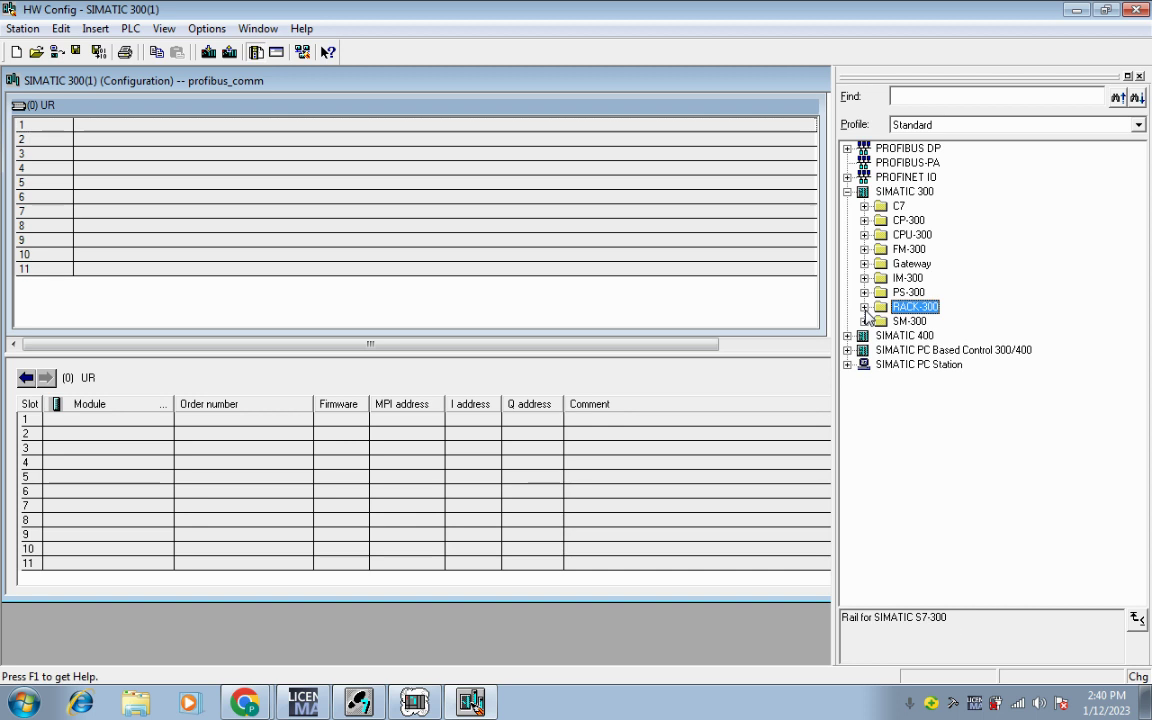
{"action": "left_click", "coordinate": [152, 130]}
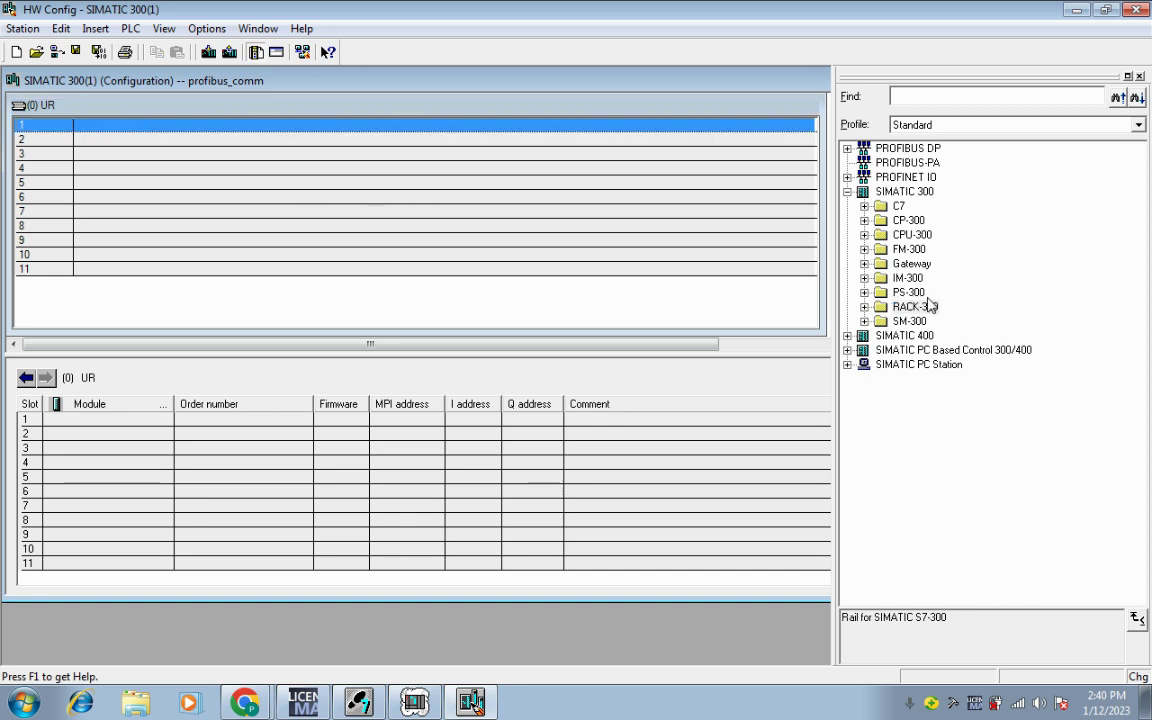
{"action": "left_click", "coordinate": [865, 292]}
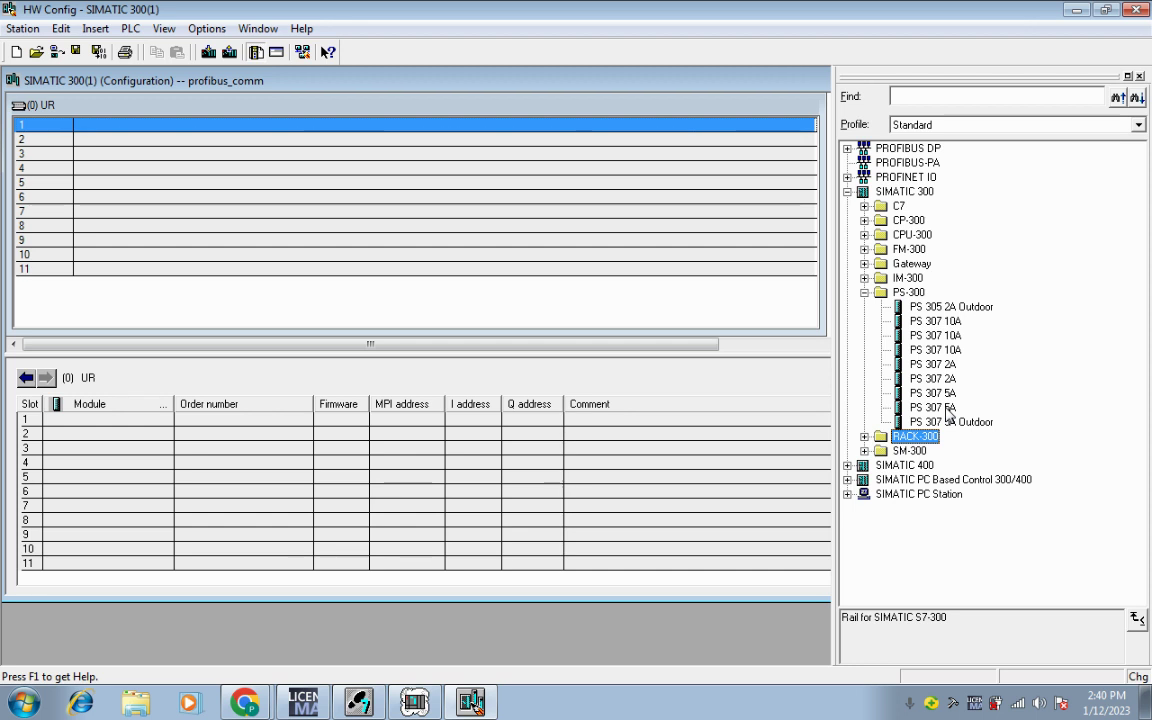
{"action": "left_click", "coordinate": [935, 393]}
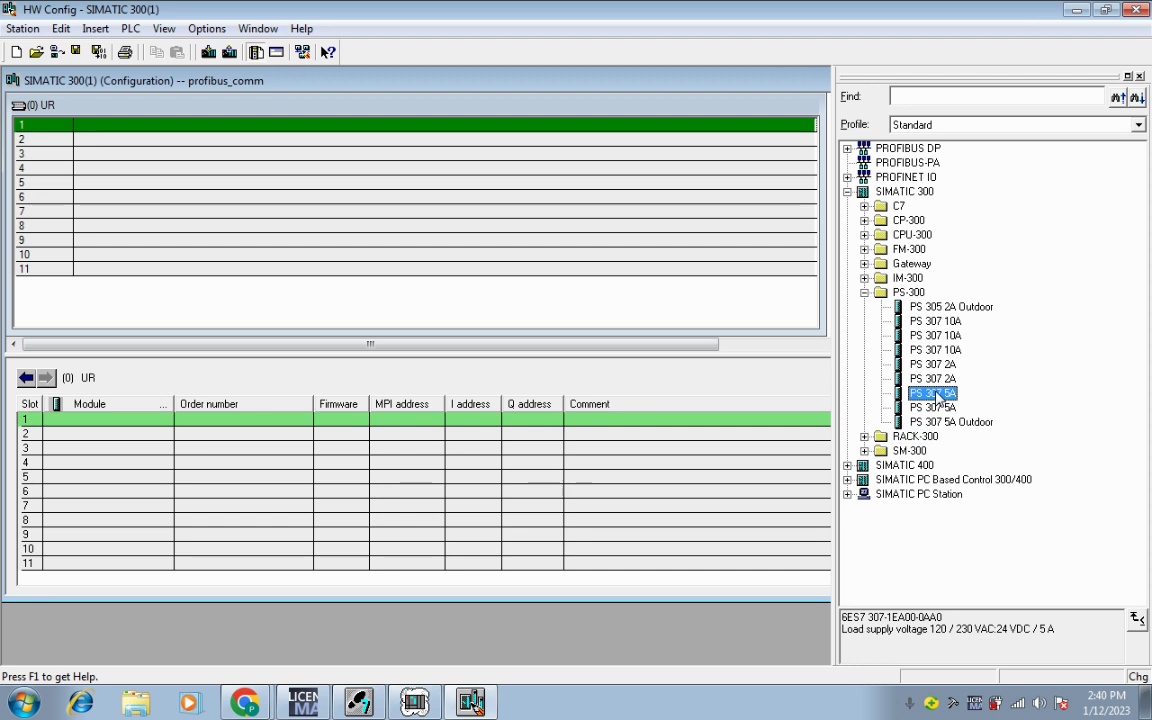
{"action": "double_click", "coordinate": [937, 397]}
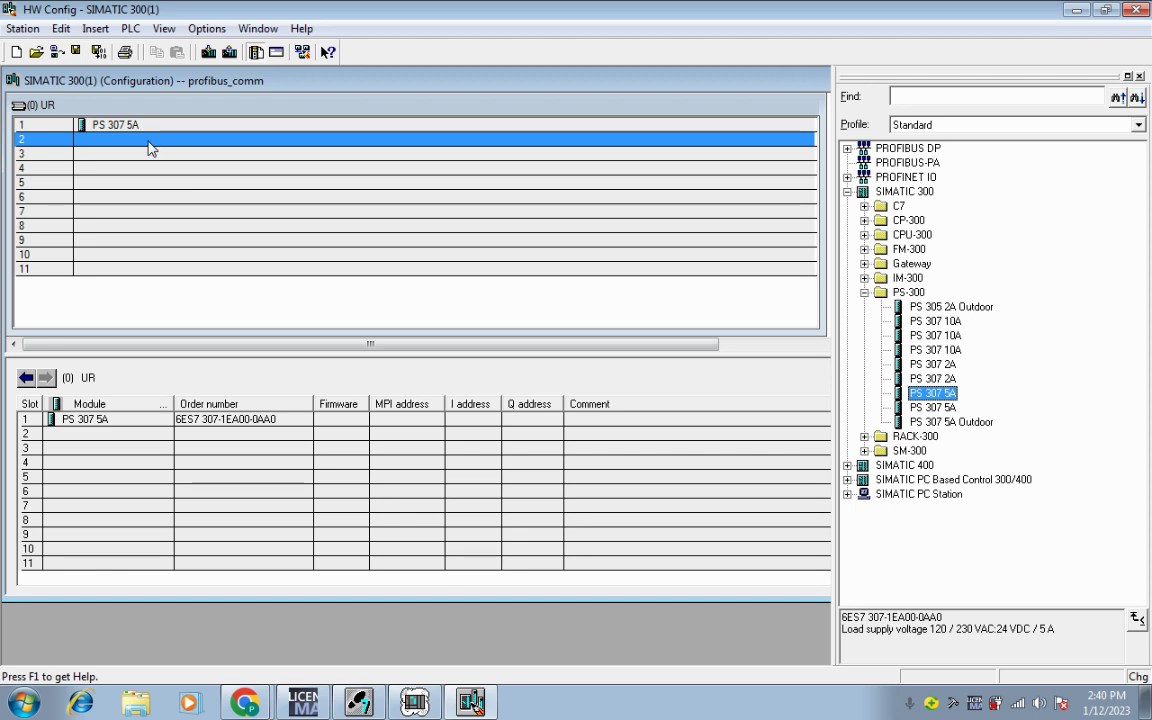
Step: Look through the CPU-300 modules in the catalog, including the order numbers available for the CPU 312
{"action": "left_click", "coordinate": [864, 293]}
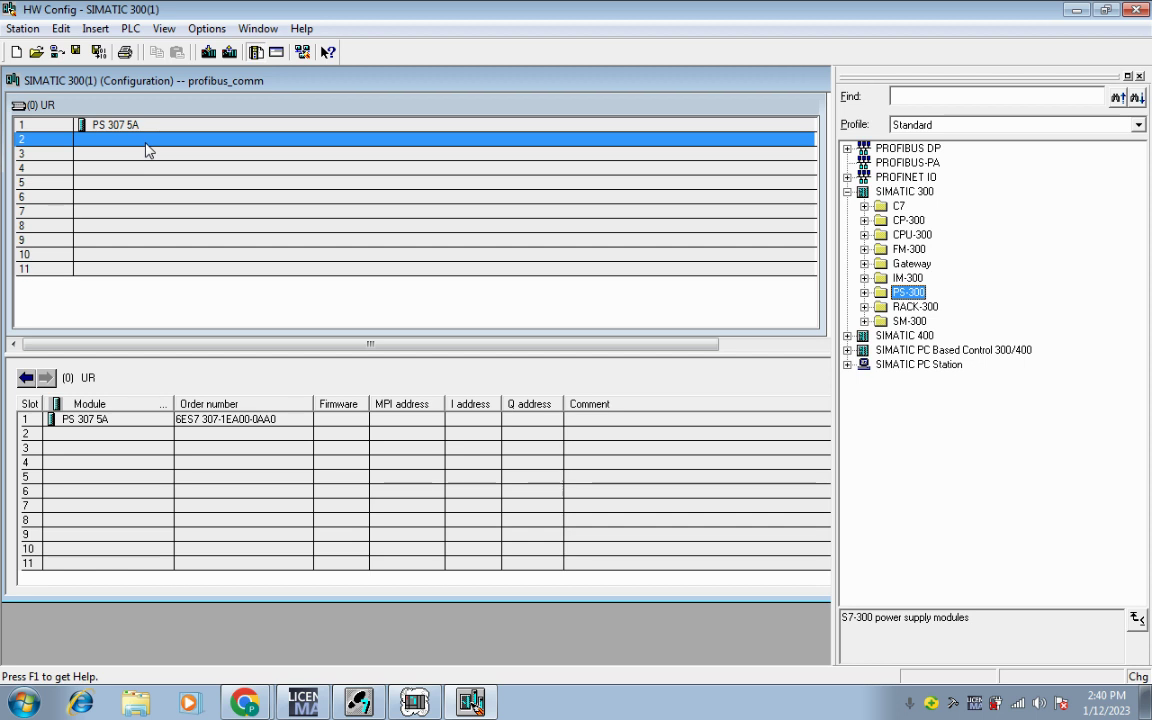
{"action": "left_click", "coordinate": [864, 235]}
{"action": "scroll", "coordinate": [1143, 267], "scroll_direction": "down", "scroll_amount": 2}
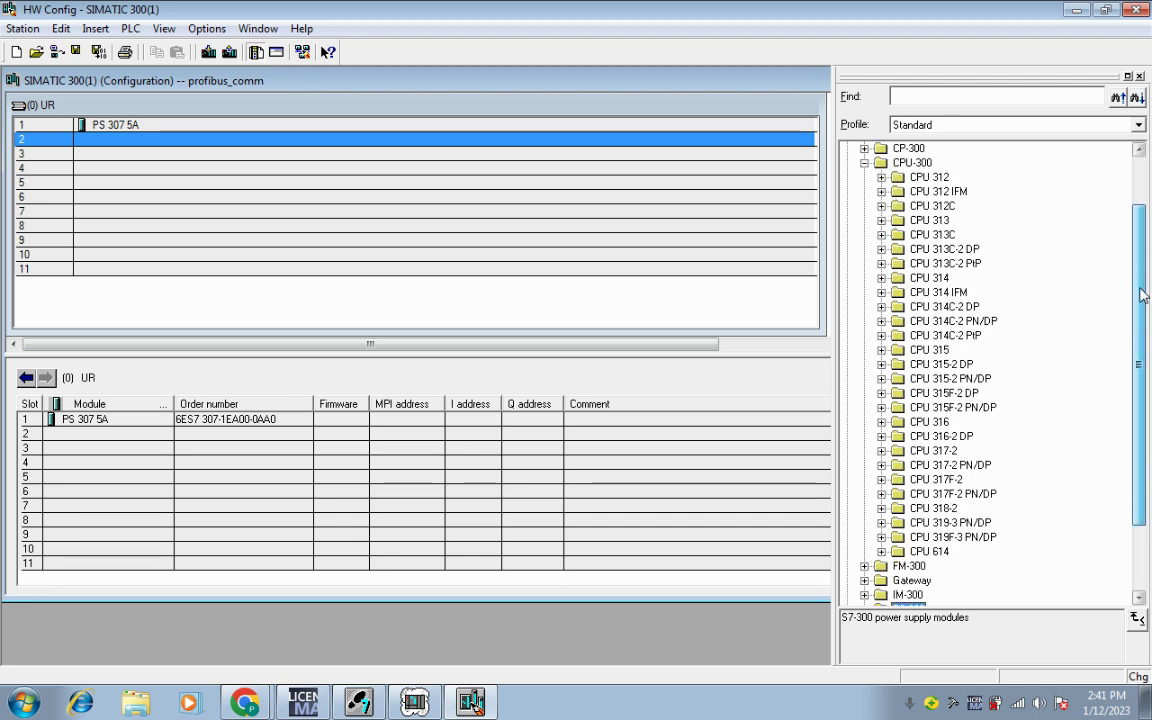
{"action": "scroll", "coordinate": [1143, 267], "scroll_direction": "up", "scroll_amount": 2}
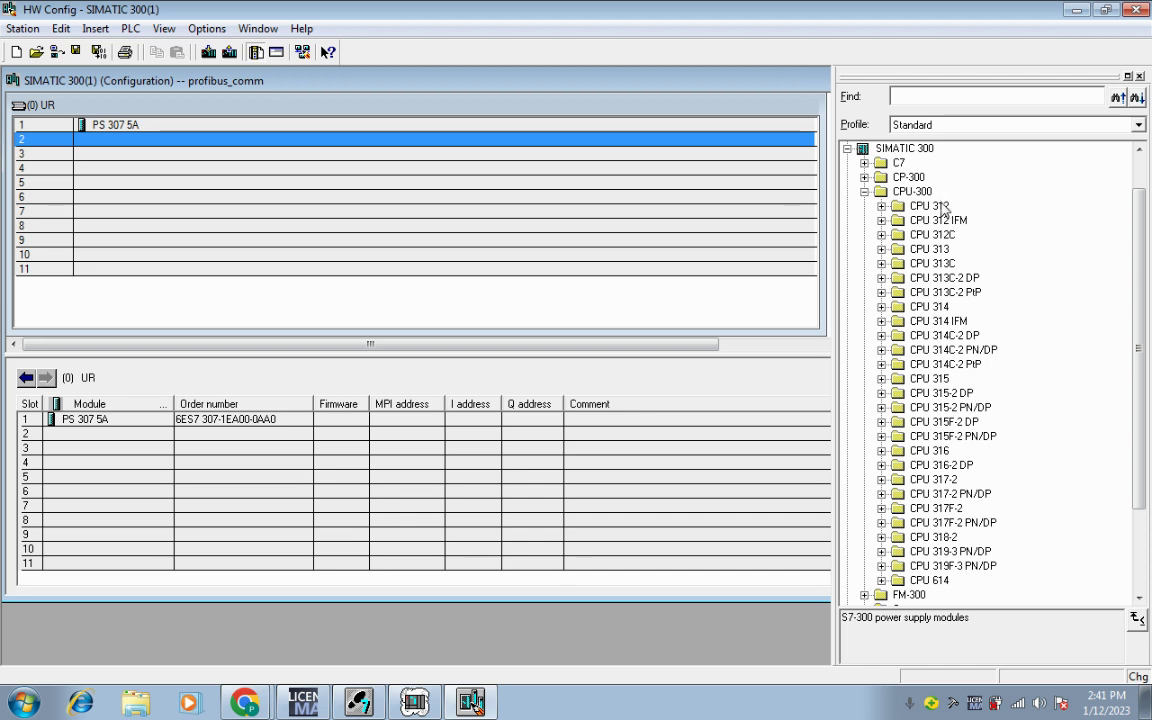
{"action": "left_click", "coordinate": [905, 206]}
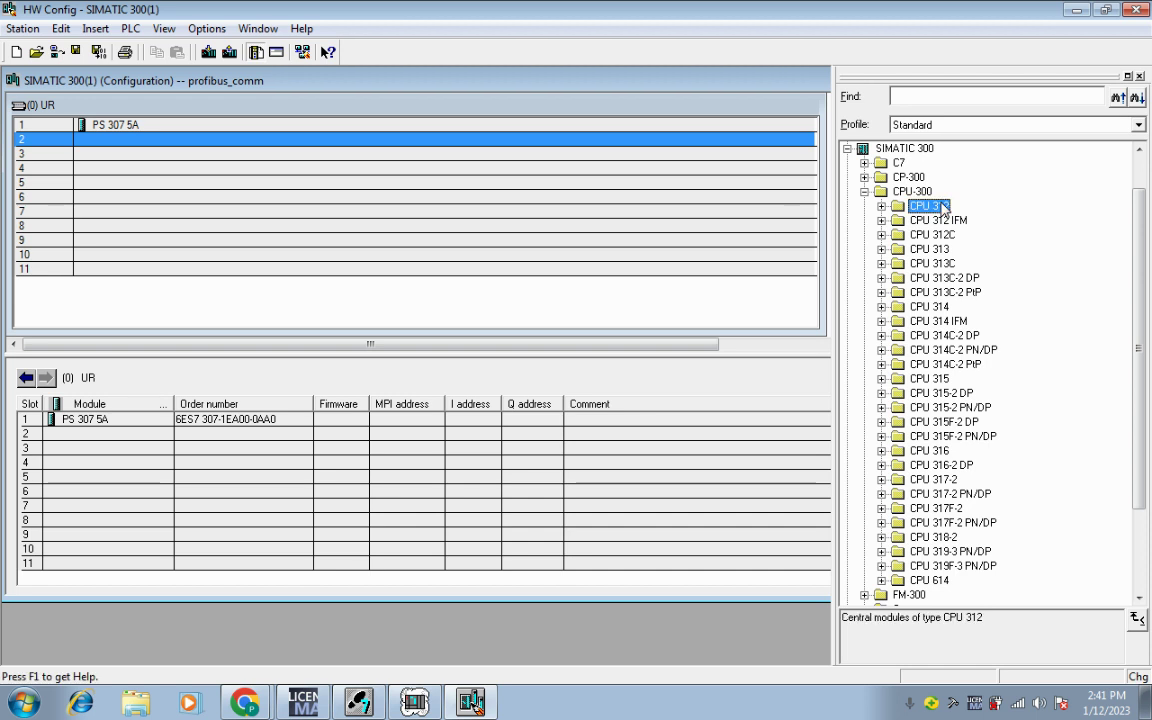
{"action": "left_click", "coordinate": [882, 207]}
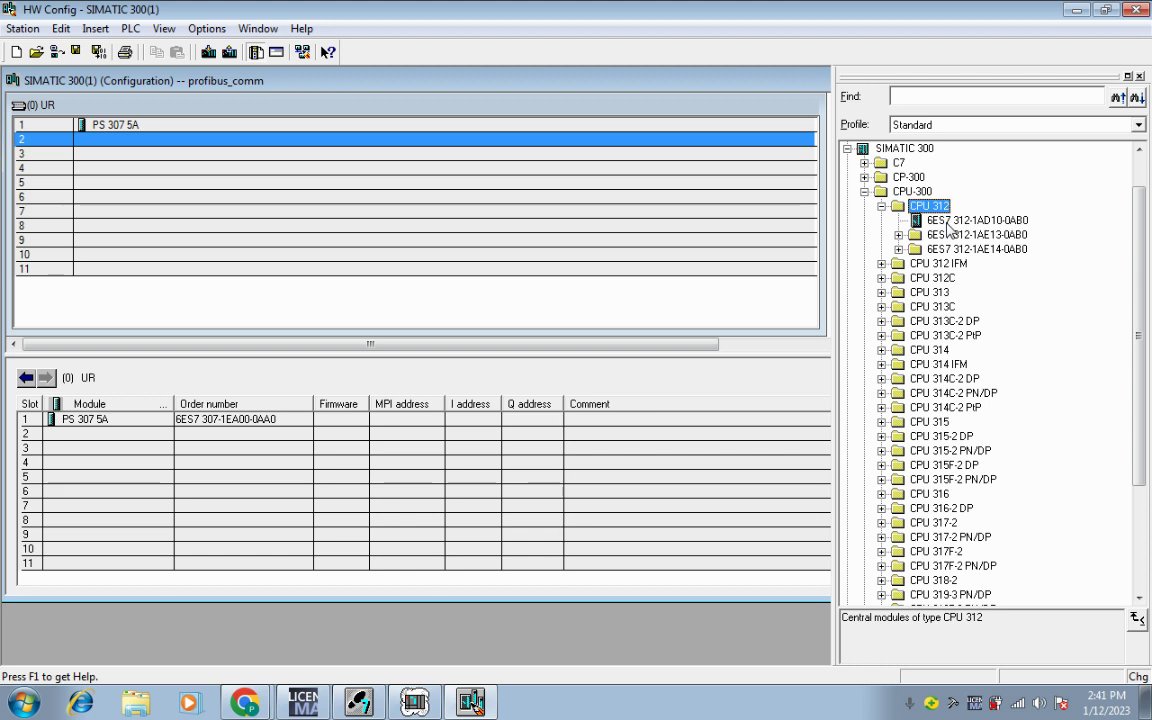
{"action": "left_click", "coordinate": [882, 207]}
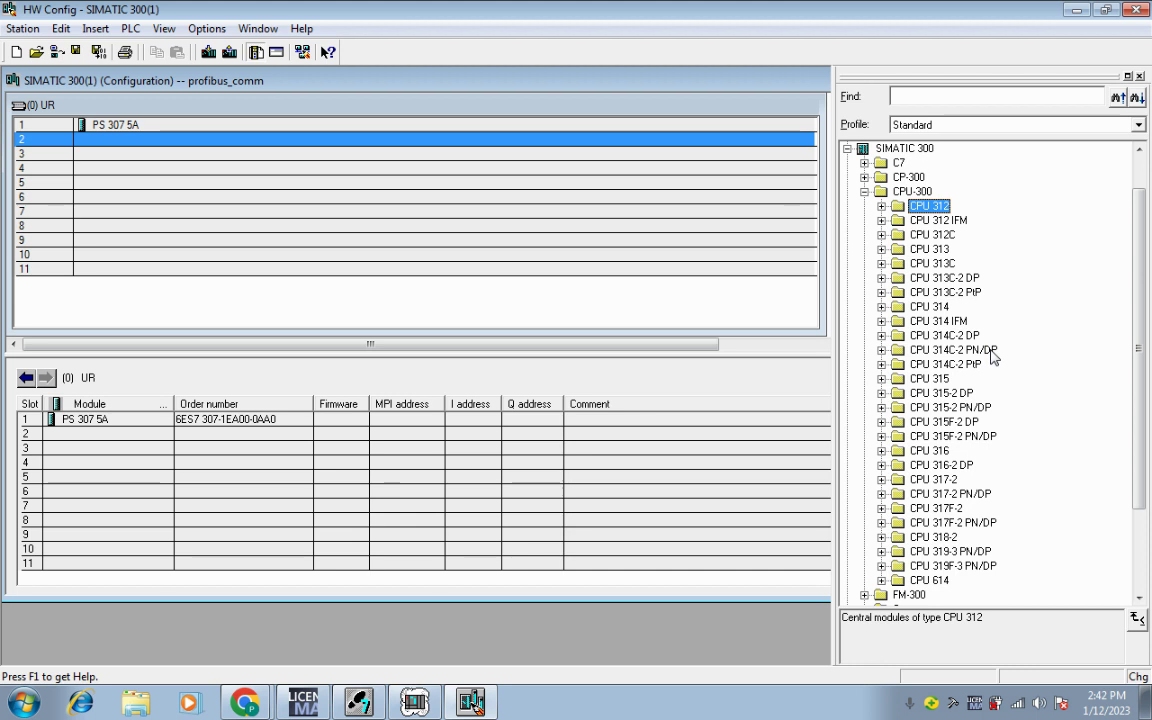
Step: Place the CPU 313C-2 DP, order number 6ES7 313-6CG04-0AB0, version V3.3, in slot 2 of the rack
{"action": "left_click", "coordinate": [881, 278]}
{"action": "left_click", "coordinate": [898, 321]}
{"action": "left_click", "coordinate": [898, 321]}
{"action": "left_click", "coordinate": [898, 321]}
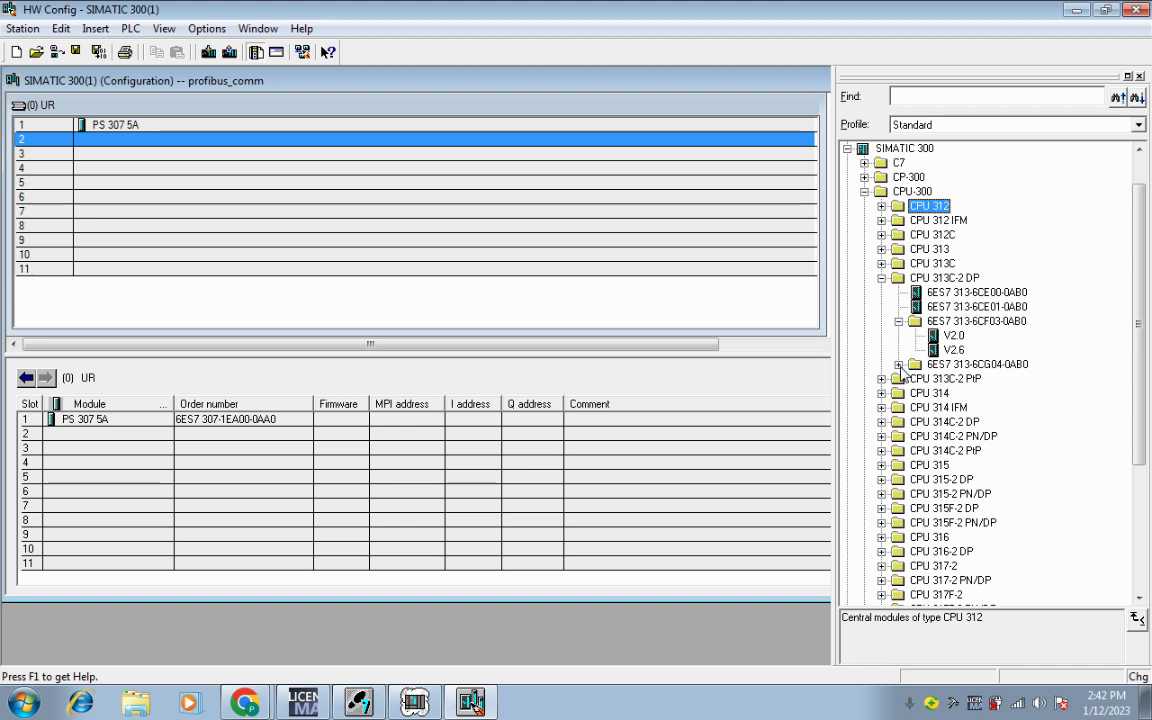
{"action": "left_click", "coordinate": [898, 364]}
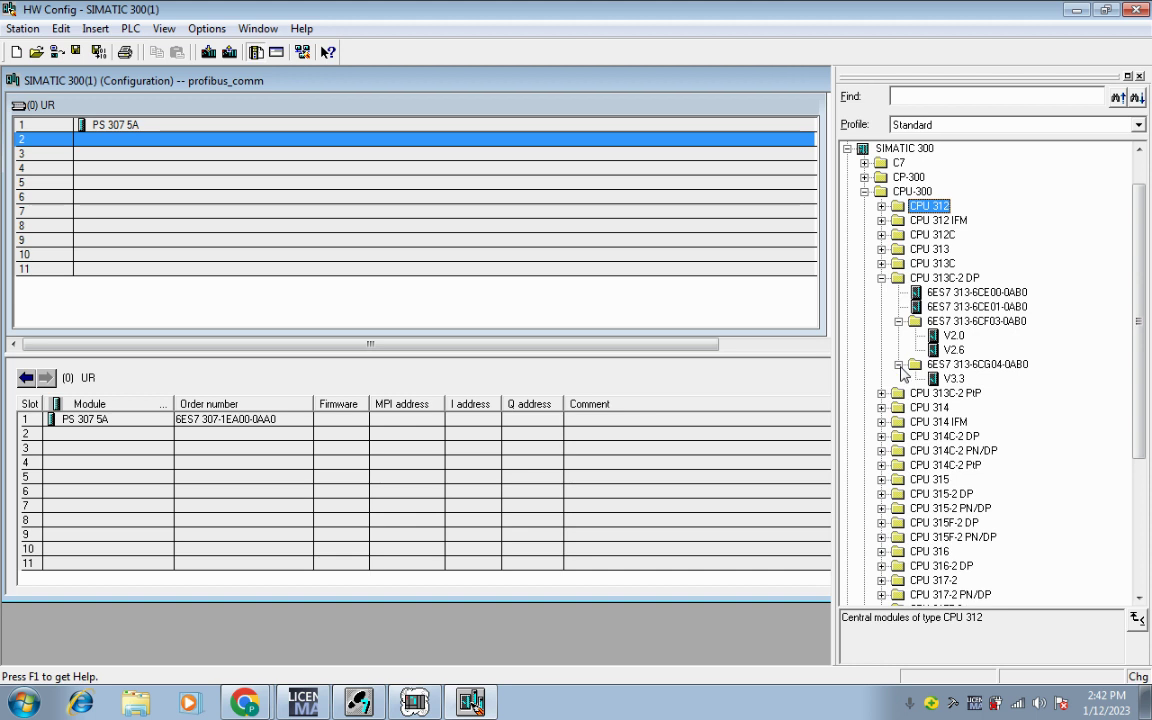
{"action": "left_click", "coordinate": [958, 321]}
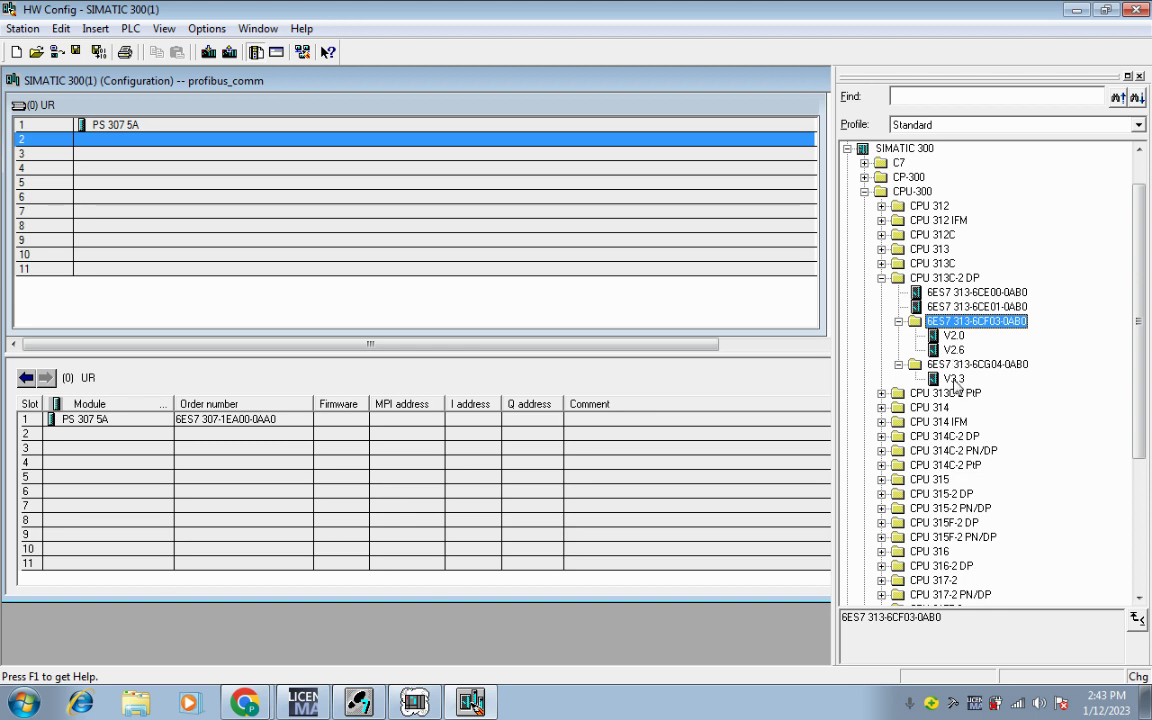
{"action": "left_click", "coordinate": [953, 380]}
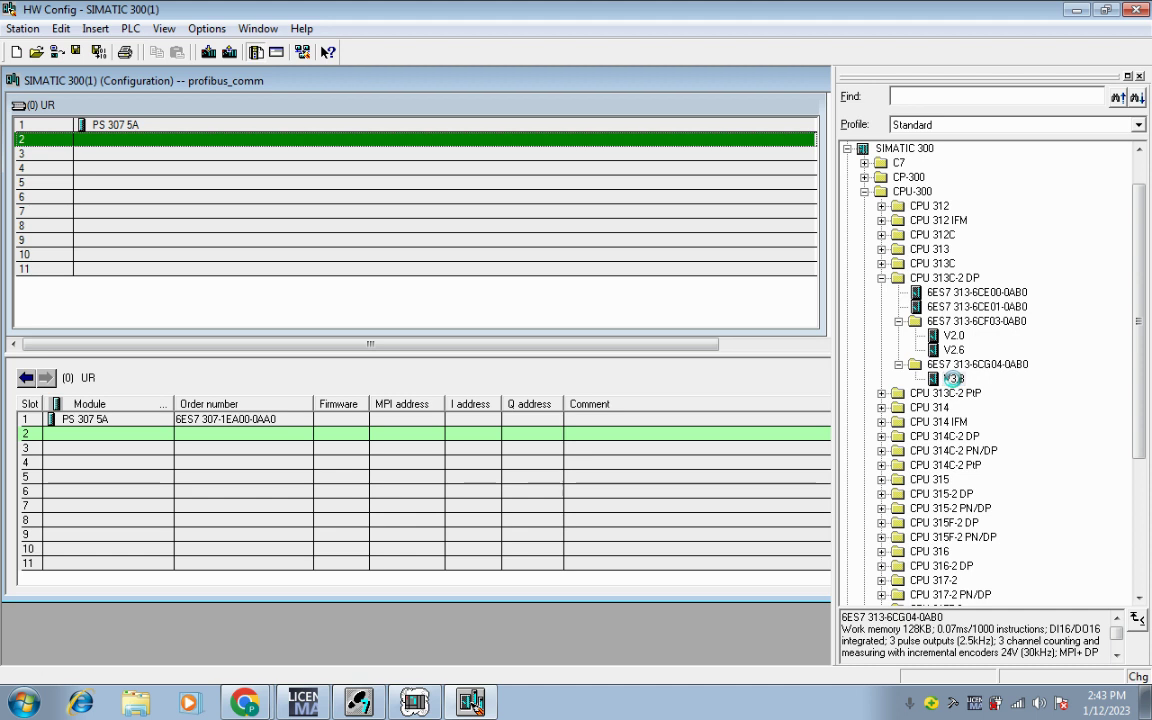
{"action": "left_click_drag", "start_coordinate": [953, 380], "coordinate": [780, 175]}
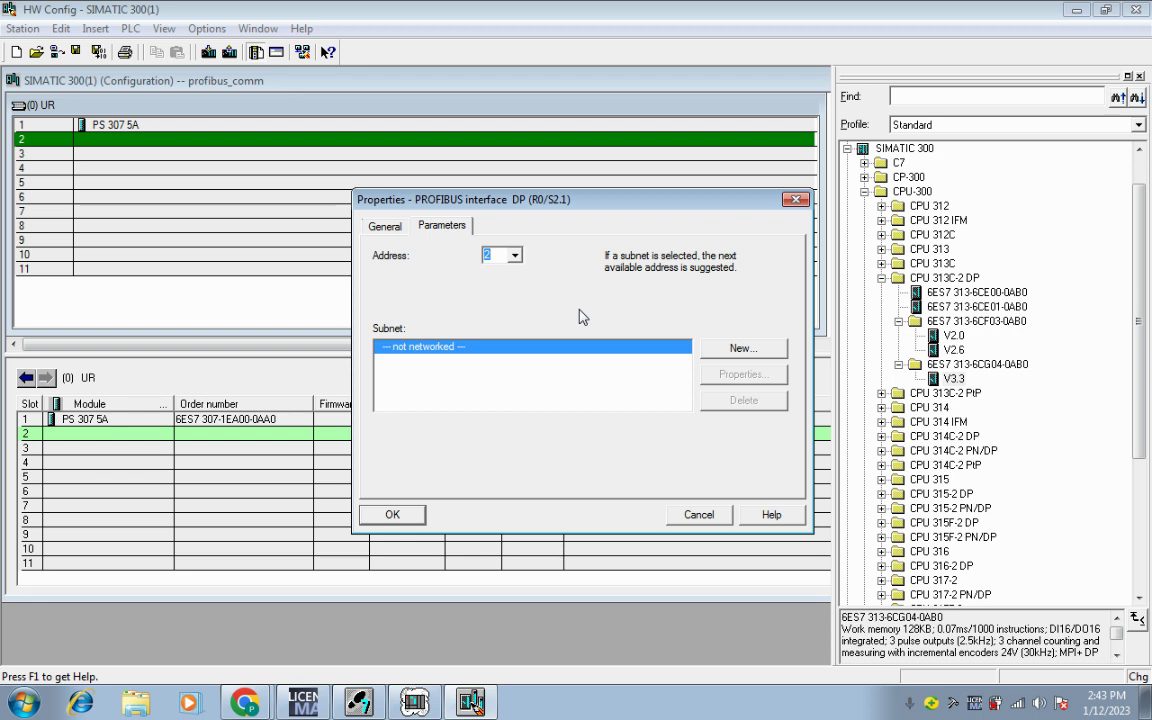
Step: Browse the available PROFIBUS addresses for the CPU's DP interface and select address 2
{"action": "left_click", "coordinate": [514, 255]}
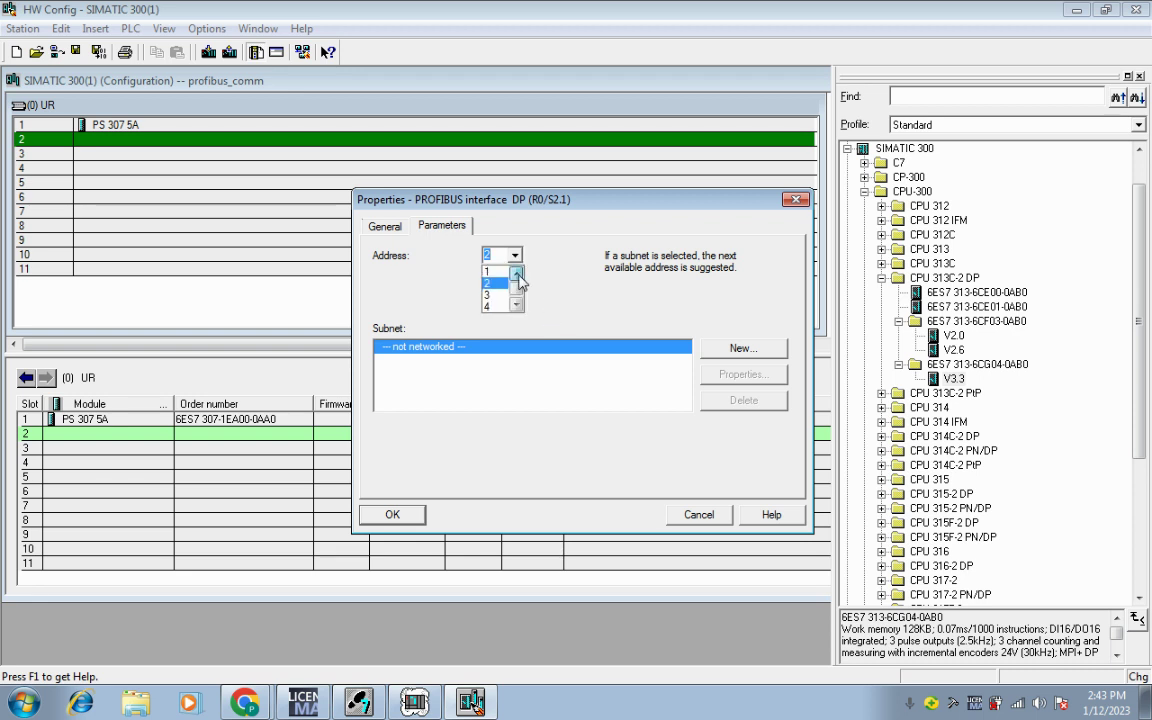
{"action": "left_click", "coordinate": [517, 305]}
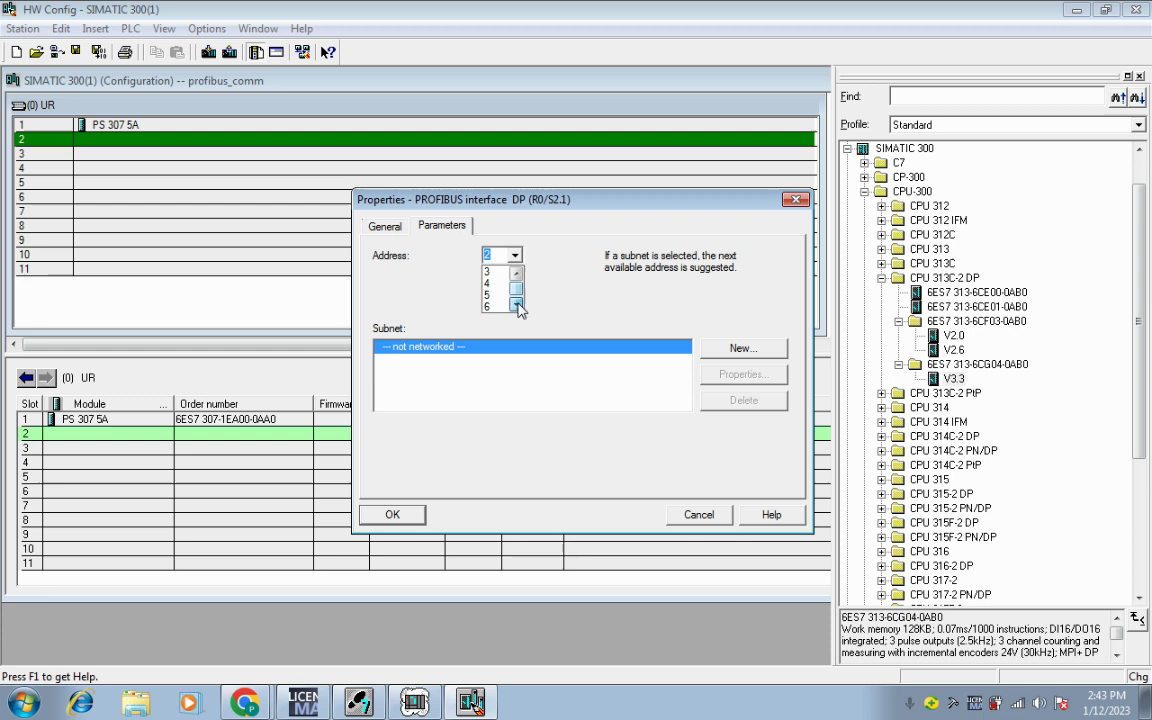
{"action": "left_click_drag", "start_coordinate": [517, 305], "coordinate": [522, 283]}
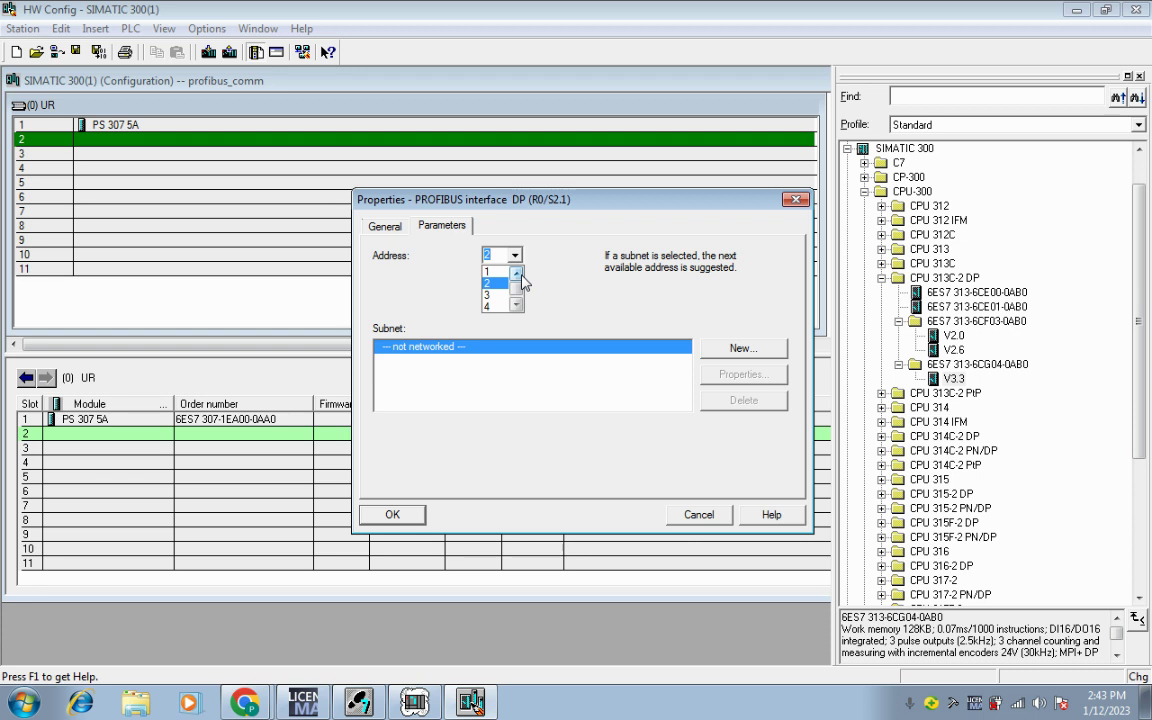
{"action": "left_click", "coordinate": [497, 284]}
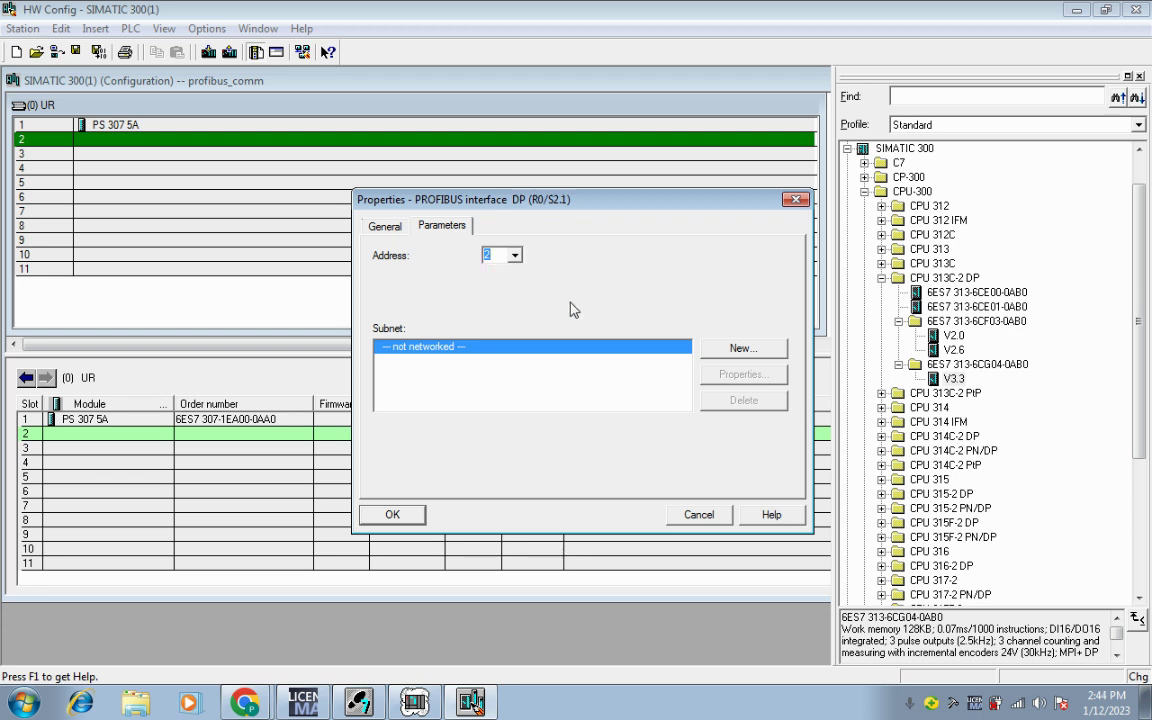
Step: Create a new subnet named PROFIBUS(1) for the DP interface and accept the interface properties
{"action": "left_click", "coordinate": [740, 348]}
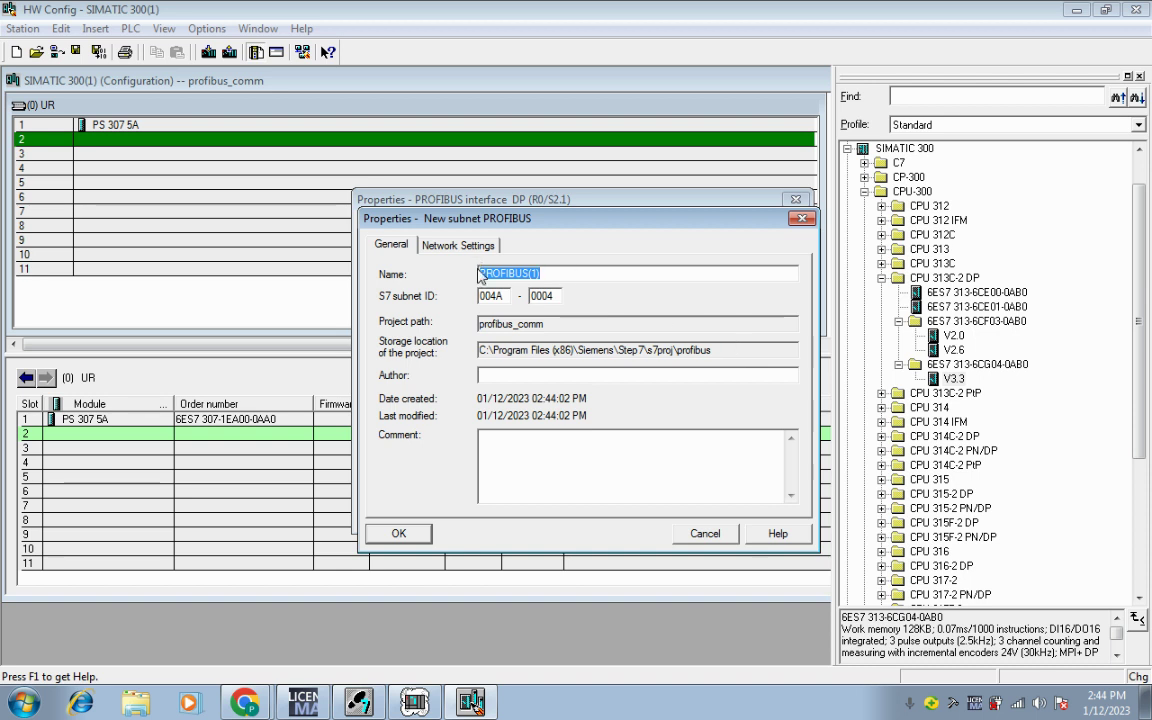
{"action": "left_click", "coordinate": [557, 277]}
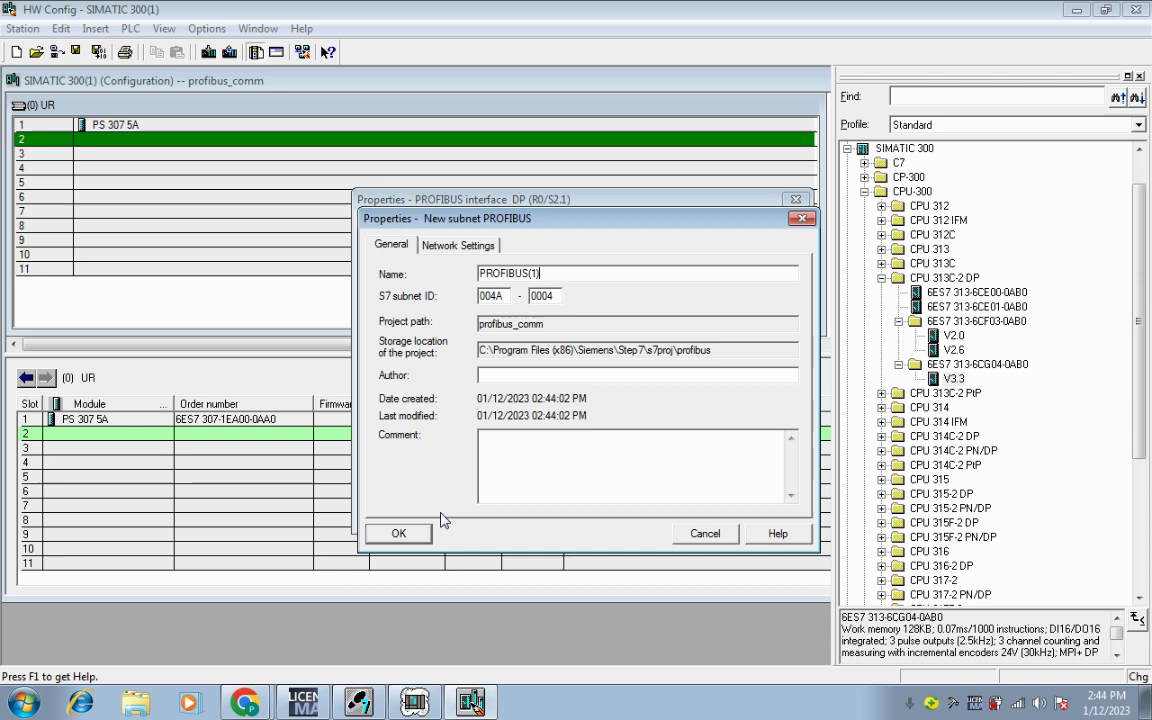
{"action": "left_click", "coordinate": [403, 533]}
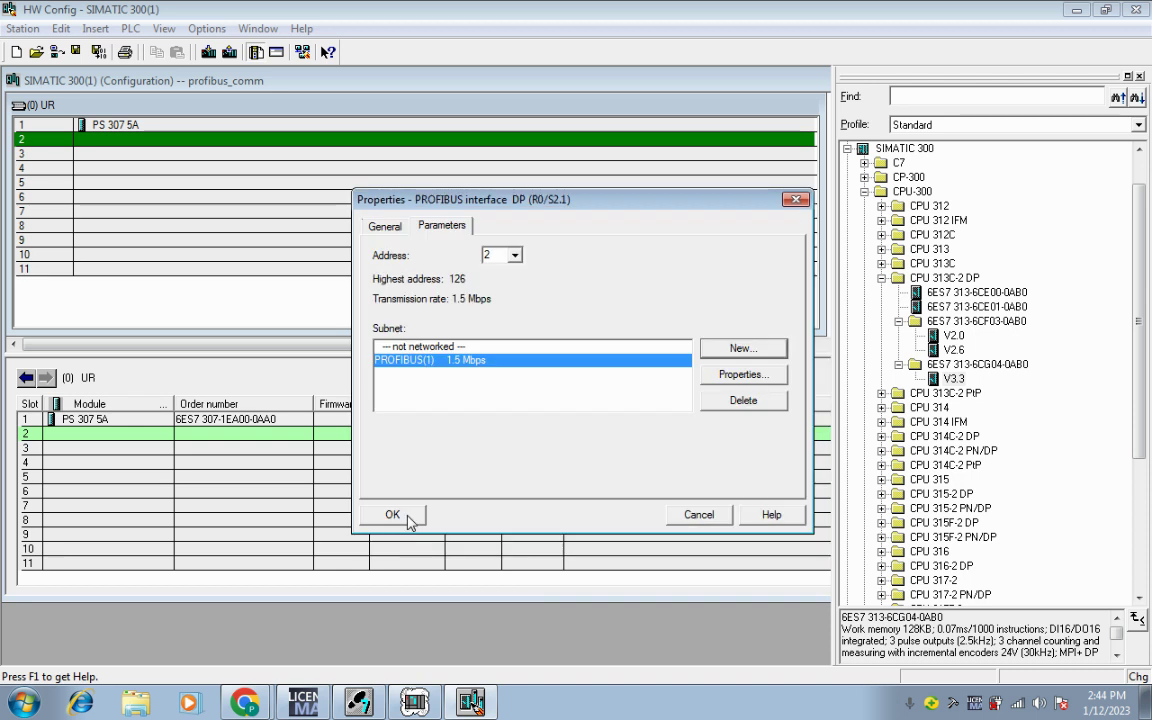
{"action": "left_click", "coordinate": [407, 518]}
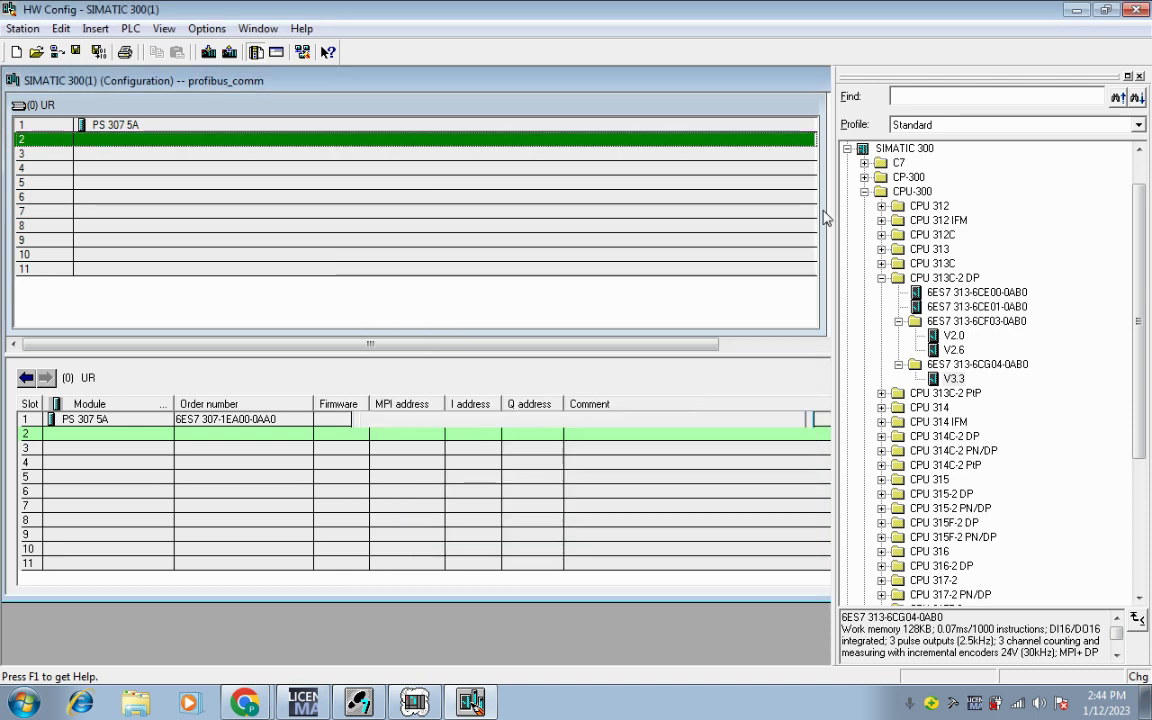
Step: Narrow the catalog and the rack window, and place the PROFIBUS(1) DP master system line beside the rack
{"action": "left_click_drag", "start_coordinate": [833, 213], "coordinate": [962, 225]}
{"action": "left_click_drag", "start_coordinate": [818, 210], "coordinate": [283, 221]}
{"action": "left_click_drag", "start_coordinate": [920, 128], "coordinate": [414, 149]}
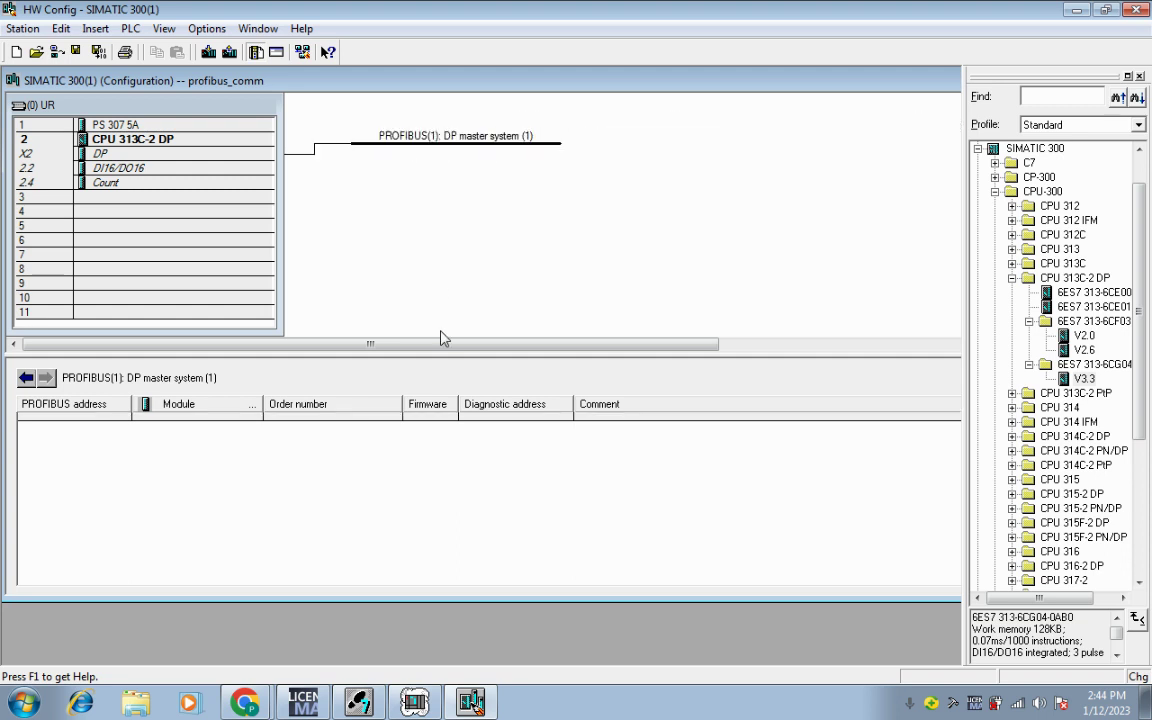
Step: Examine the CPU 313C-2 DP, its DP interface and the I/O addresses of the integrated DI16/DO16 module
{"action": "left_click", "coordinate": [123, 144]}
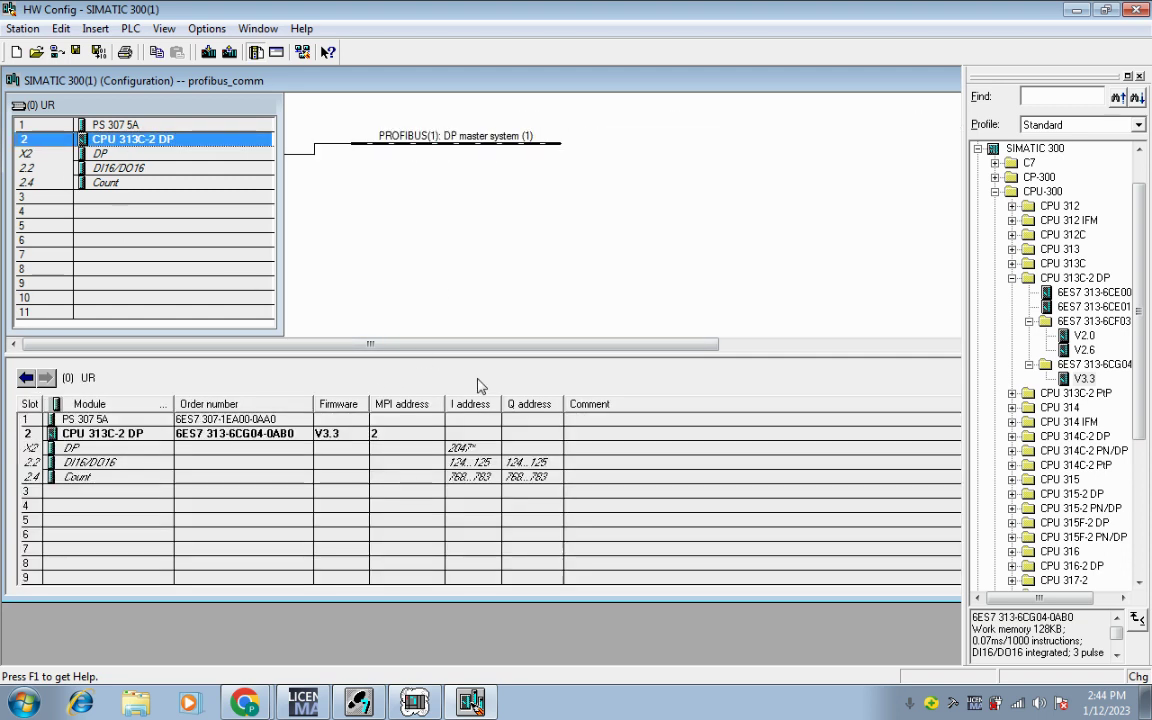
{"action": "left_click", "coordinate": [118, 152]}
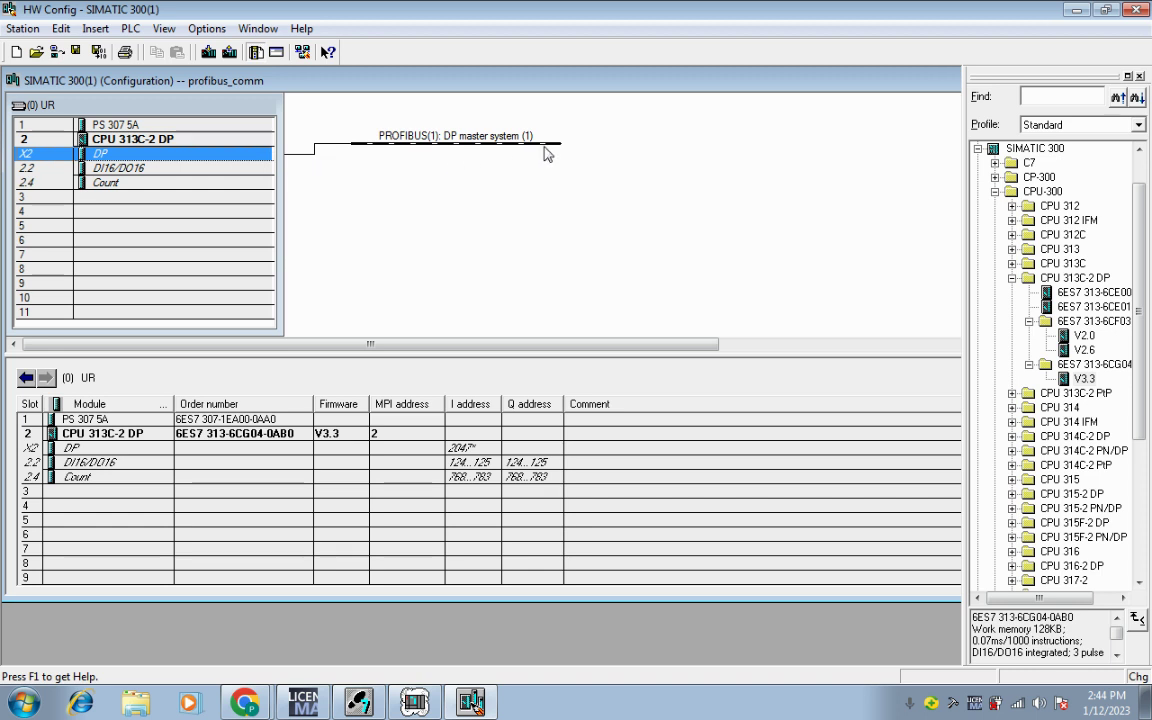
{"action": "left_click", "coordinate": [170, 170]}
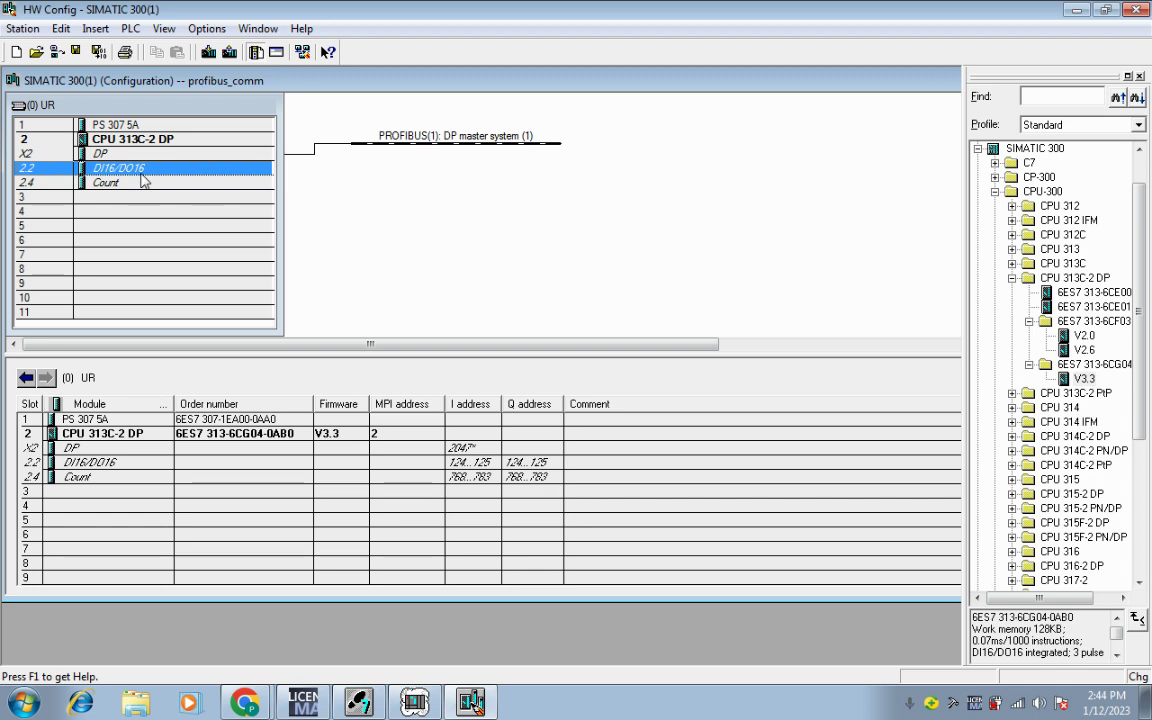
{"action": "left_click", "coordinate": [118, 465]}
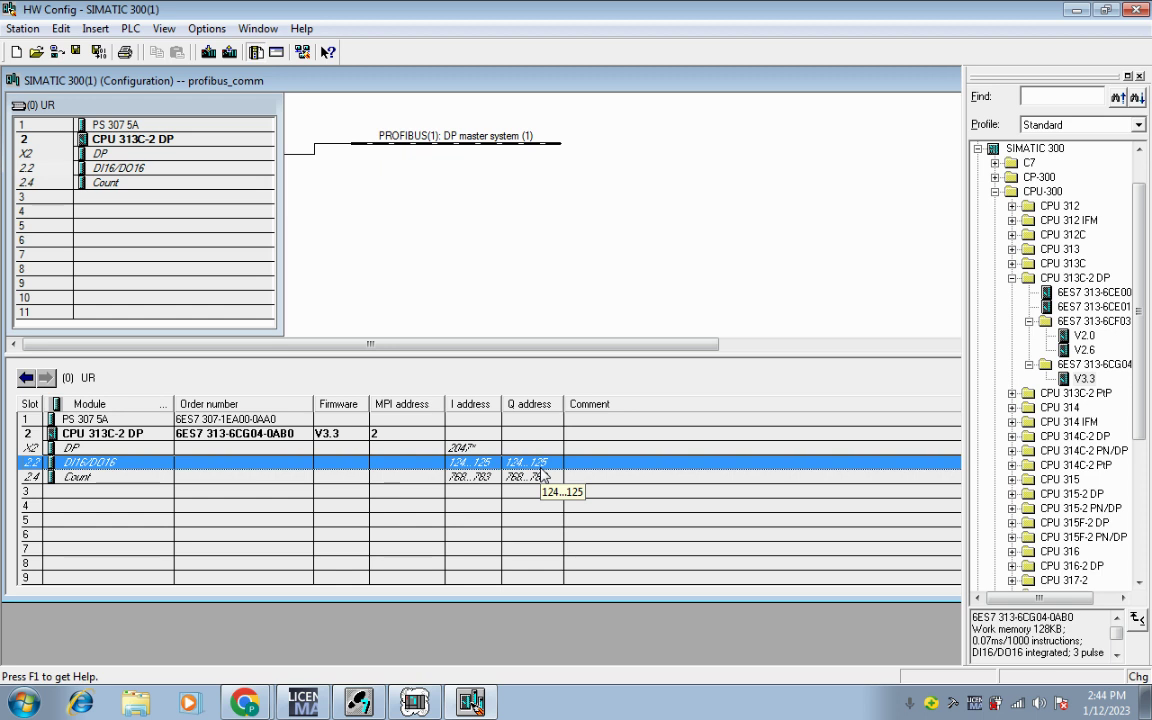
Step: In the DI16/DO16 address properties, turn System Default off and back on for the inputs and outputs, then accept
{"action": "double_click", "coordinate": [490, 472]}
{"action": "left_click", "coordinate": [422, 186]}
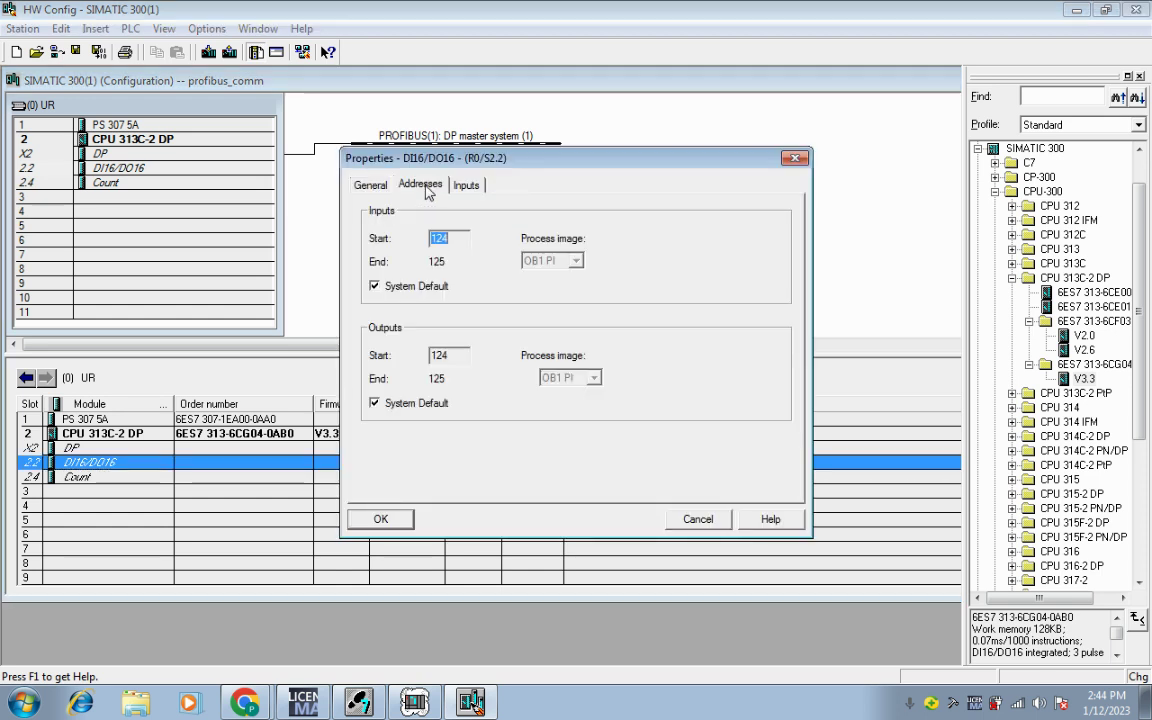
{"action": "left_click", "coordinate": [374, 286]}
{"action": "left_click", "coordinate": [374, 404]}
{"action": "left_click", "coordinate": [374, 403]}
{"action": "left_click", "coordinate": [374, 286]}
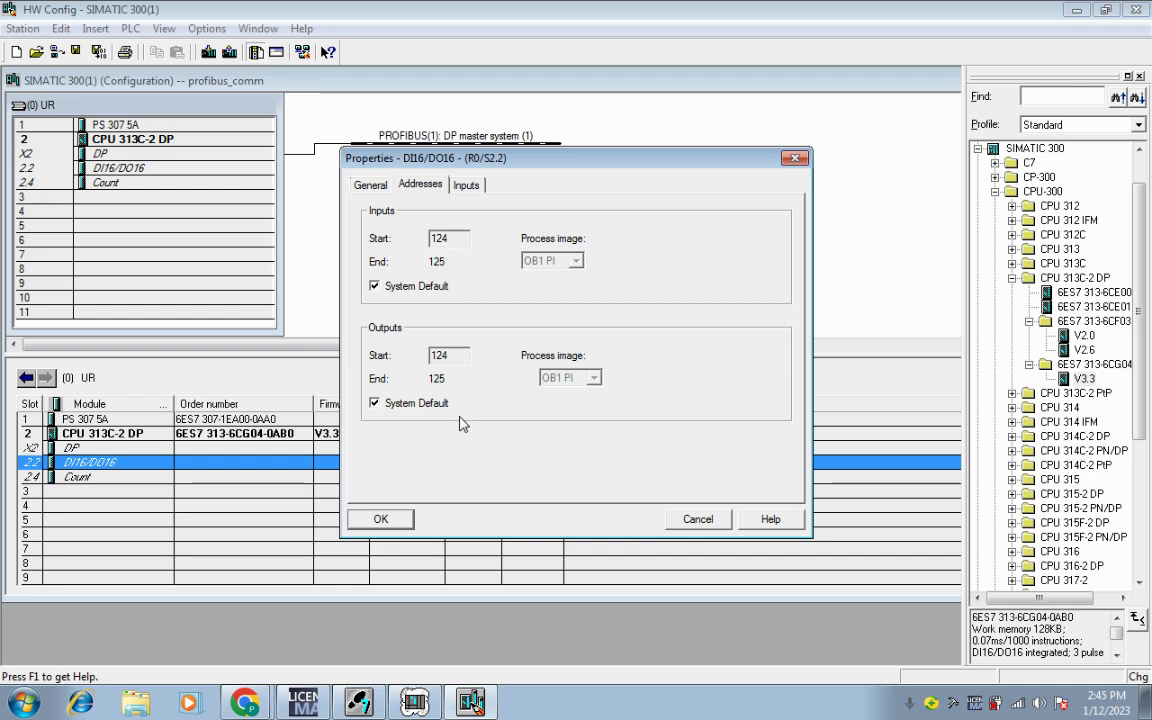
{"action": "left_click", "coordinate": [381, 519]}
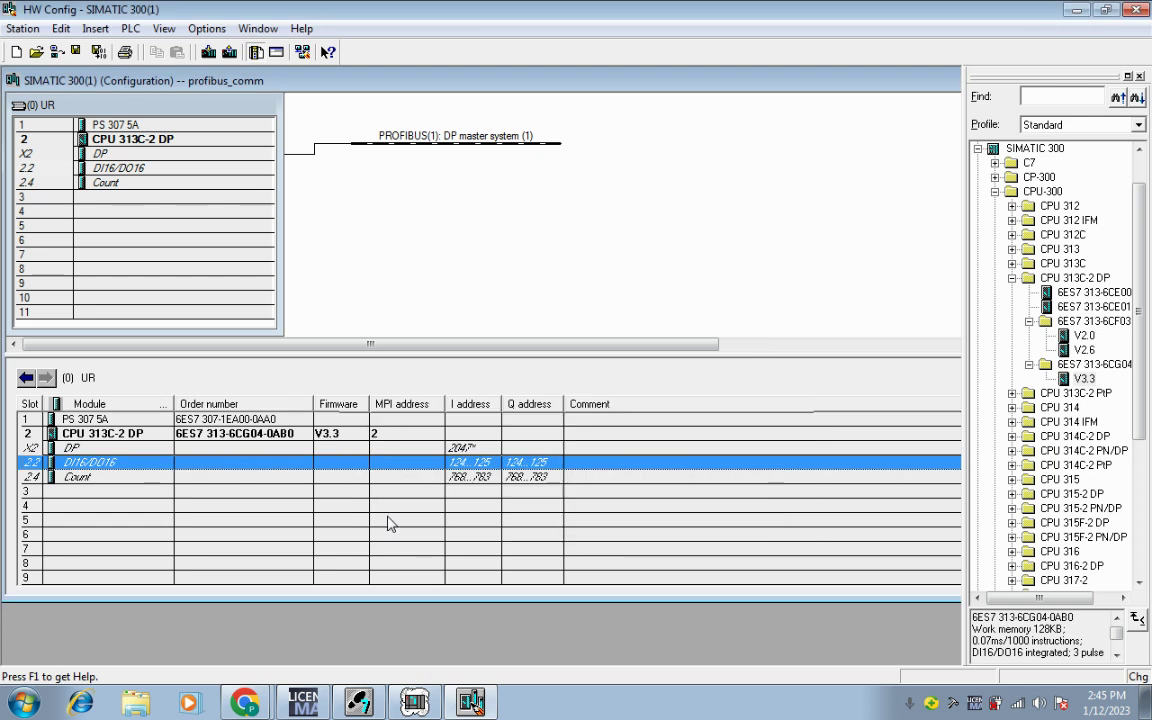
Step: Examine the rack's empty slots from 3 to 11 and the SM-300 signal module categories in the catalog
{"action": "left_click", "coordinate": [141, 200]}
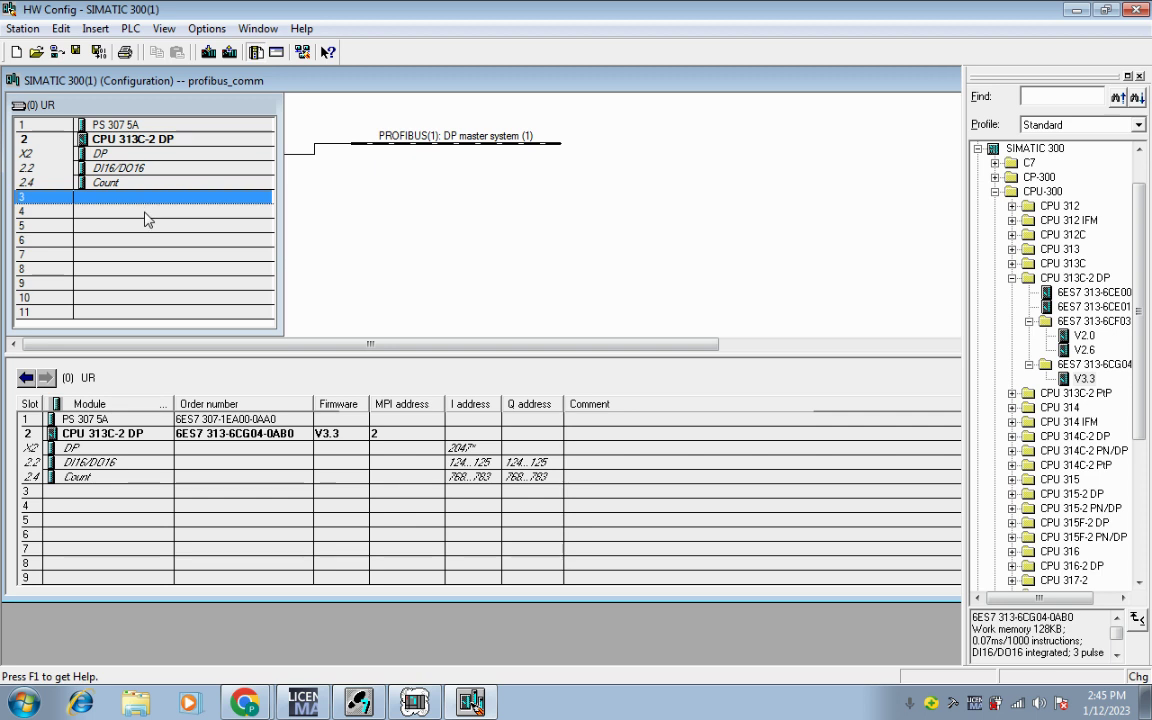
{"action": "left_click", "coordinate": [145, 214]}
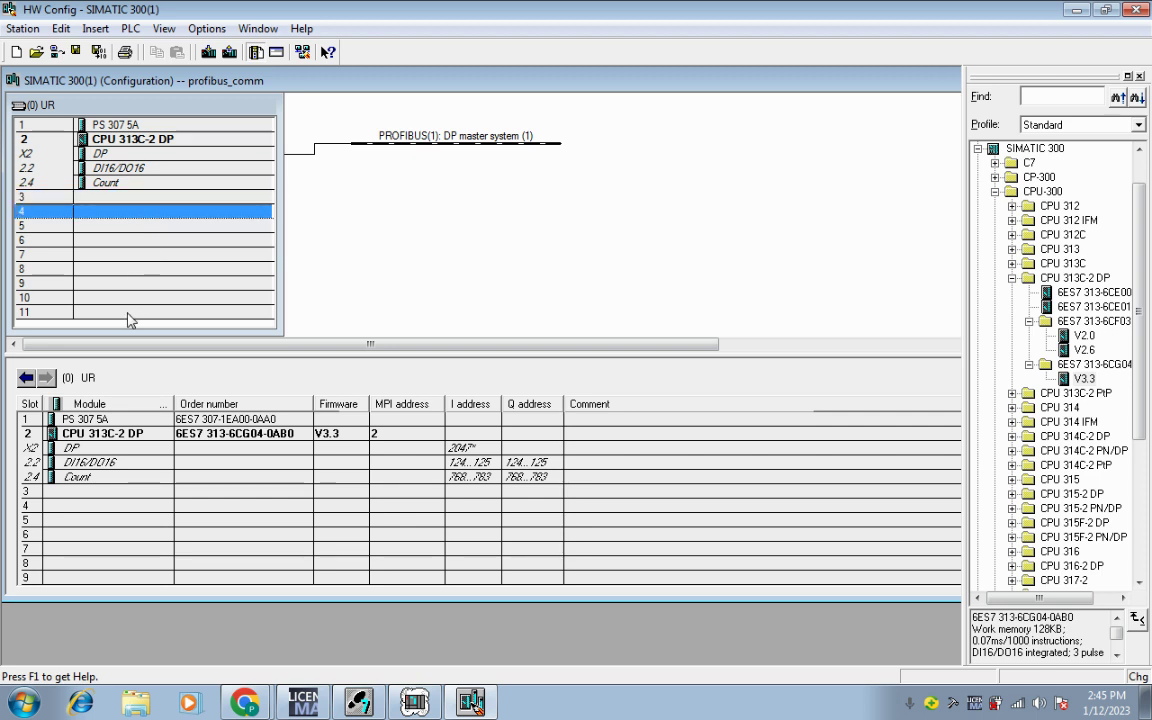
{"action": "left_click", "coordinate": [128, 312]}
{"action": "left_click", "coordinate": [134, 265]}
{"action": "left_click", "coordinate": [139, 252]}
{"action": "left_click", "coordinate": [142, 239]}
{"action": "left_click", "coordinate": [140, 225]}
{"action": "left_click", "coordinate": [130, 211]}
{"action": "left_click", "coordinate": [995, 191]}
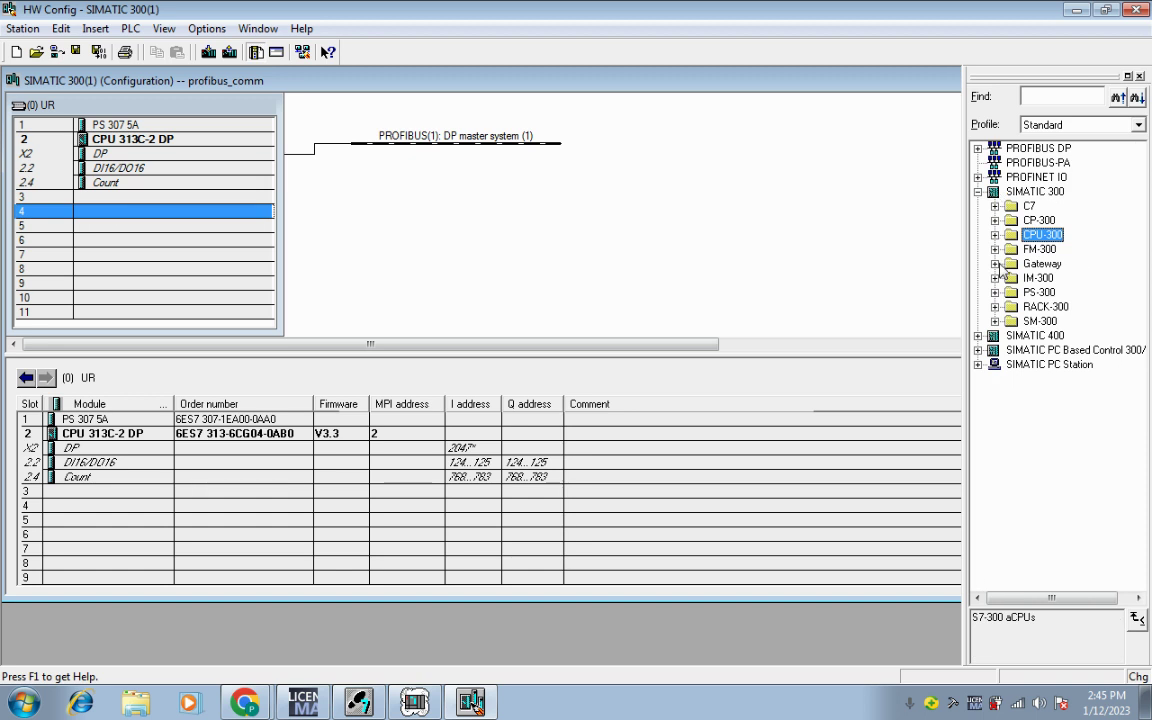
{"action": "left_click", "coordinate": [995, 321]}
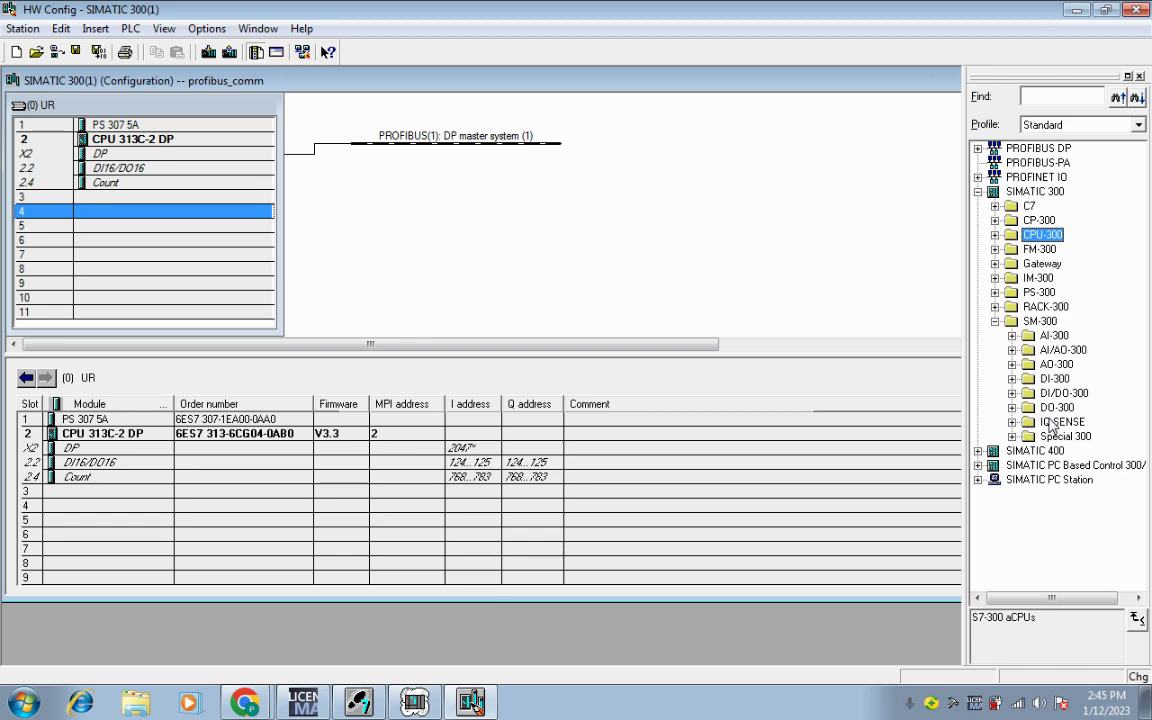
Step: Select the PROFIBUS(1) DP master system and list the ET 200M interface modules under PROFIBUS DP in a widened catalog
{"action": "left_click", "coordinate": [432, 146]}
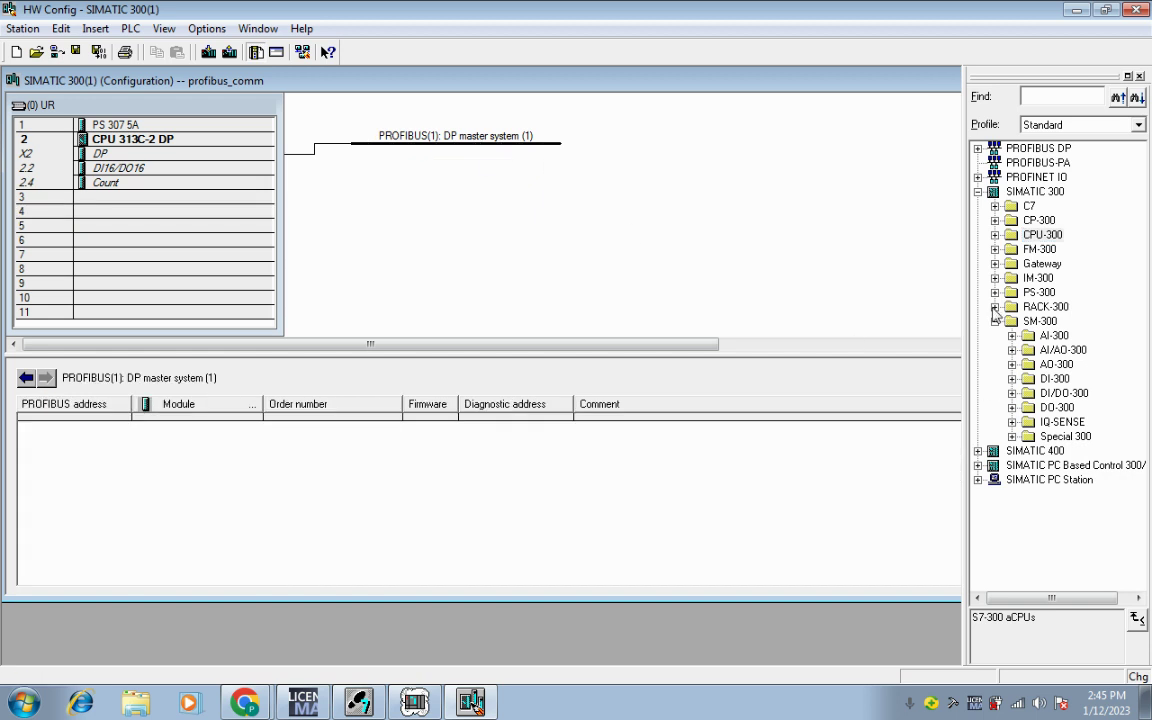
{"action": "left_click", "coordinate": [978, 191]}
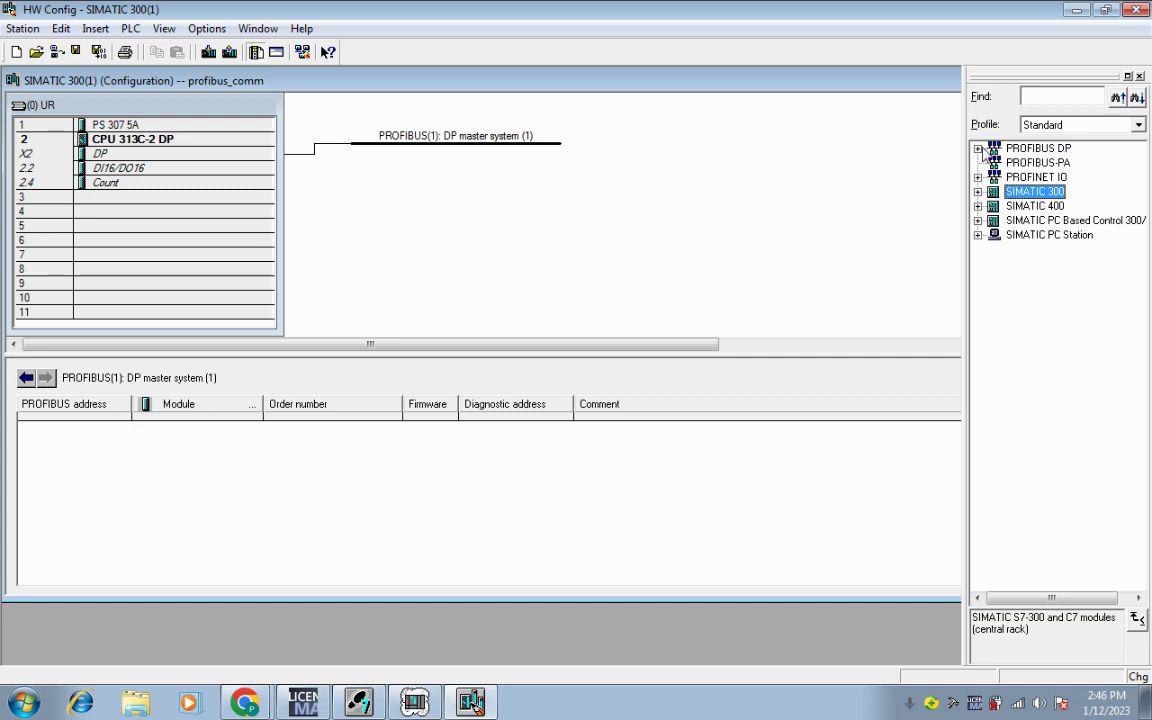
{"action": "left_click", "coordinate": [978, 149]}
{"action": "left_click", "coordinate": [978, 149]}
{"action": "left_click", "coordinate": [978, 149]}
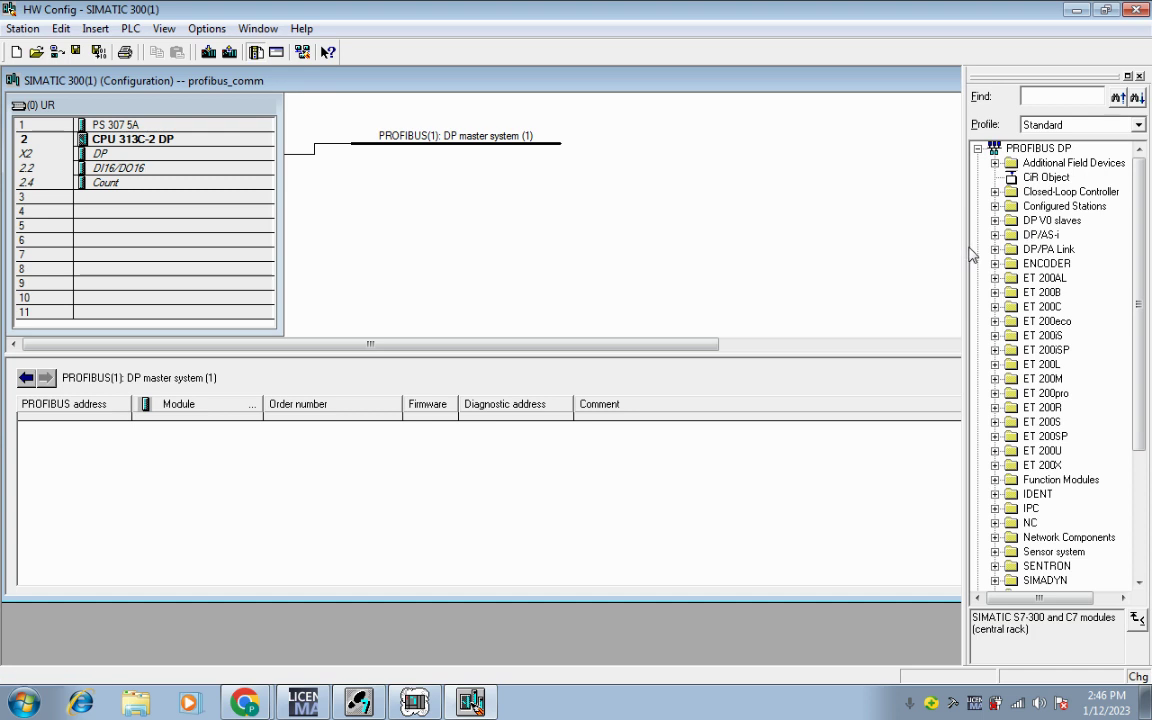
{"action": "left_click_drag", "start_coordinate": [965, 245], "coordinate": [822, 231]}
{"action": "mouse_move", "coordinate": [1135, 253]}
{"action": "left_mouse_down"}
{"action": "mouse_move", "coordinate": [1148, 388]}
{"action": "mouse_move", "coordinate": [1150, 242]}
{"action": "left_mouse_up"}
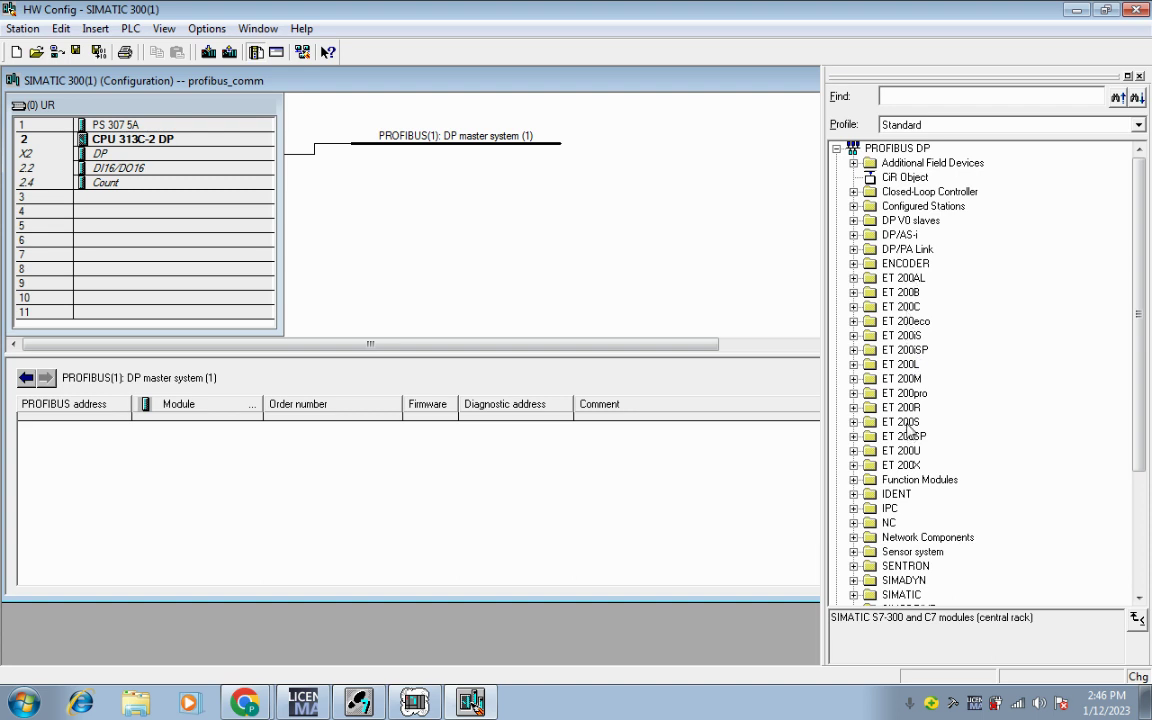
{"action": "left_click", "coordinate": [853, 380]}
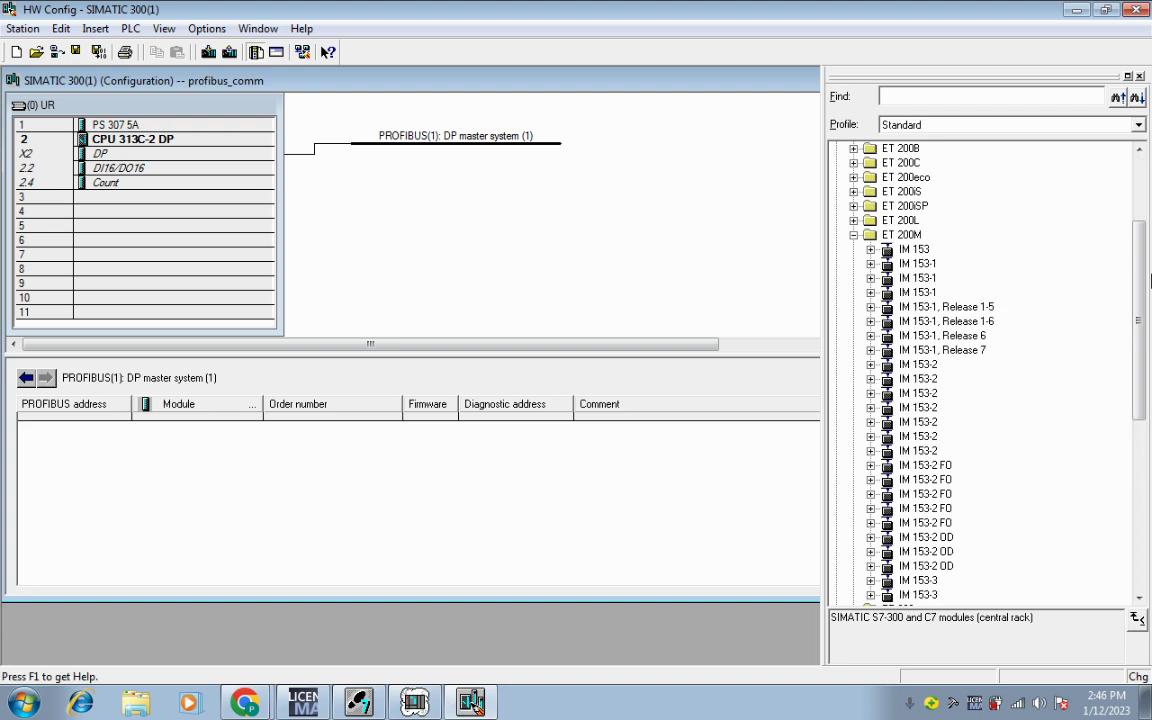
{"action": "left_click_drag", "start_coordinate": [1140, 282], "coordinate": [1146, 299]}
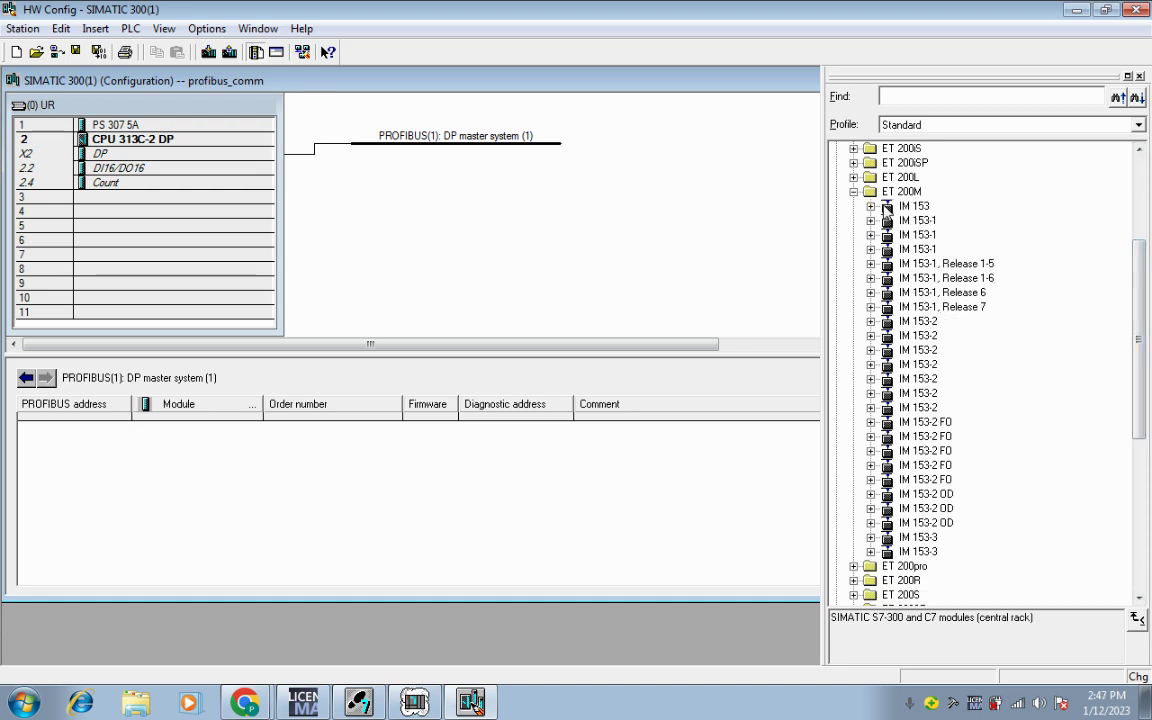
Step: Try to insert the ET 200M interface module IM 153, order number 6ES7 153-1AA00-0XB0, at PROFIBUS address 1
{"action": "left_click", "coordinate": [910, 207]}
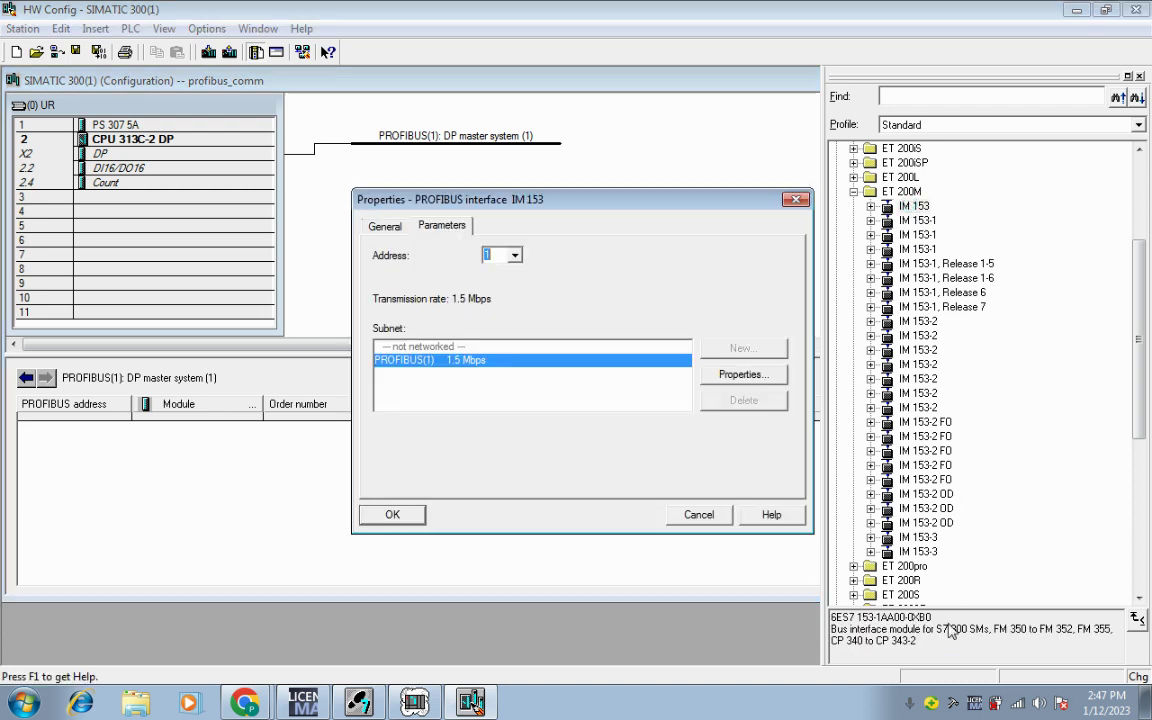
{"action": "key", "text": "Return"}
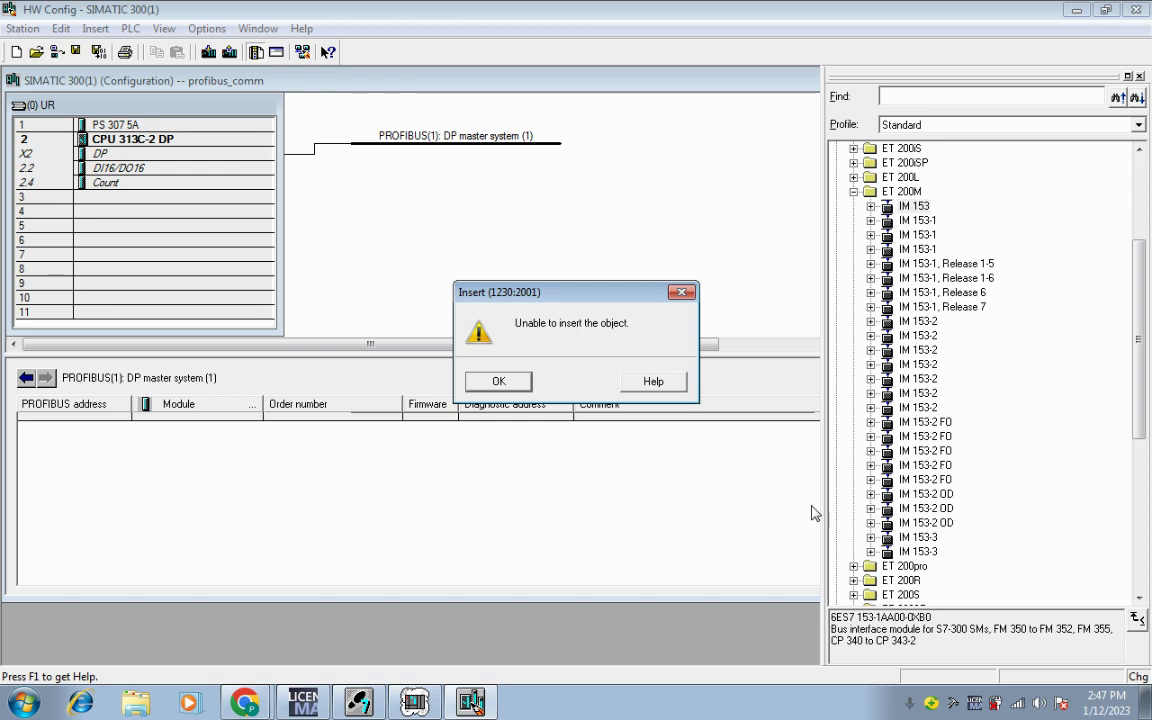
{"action": "left_click", "coordinate": [497, 381]}
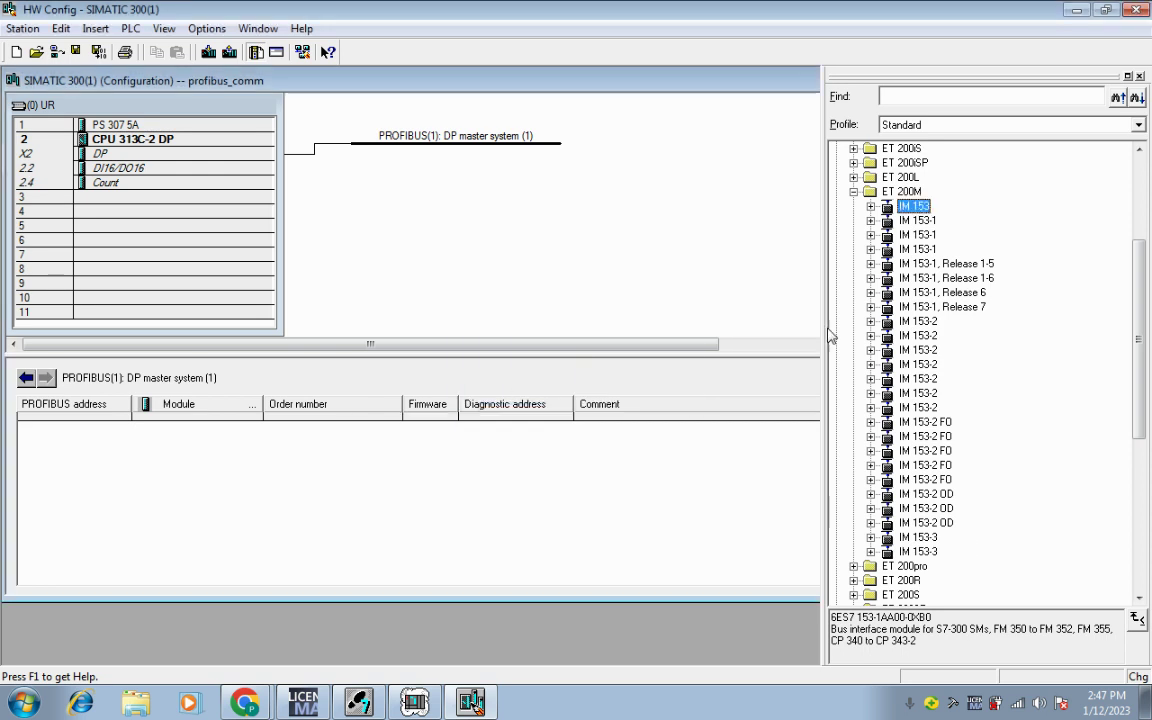
Step: Check the order number and the supported module categories of the IM 153 in the catalog
{"action": "left_click_drag", "start_coordinate": [932, 617], "coordinate": [831, 617]}
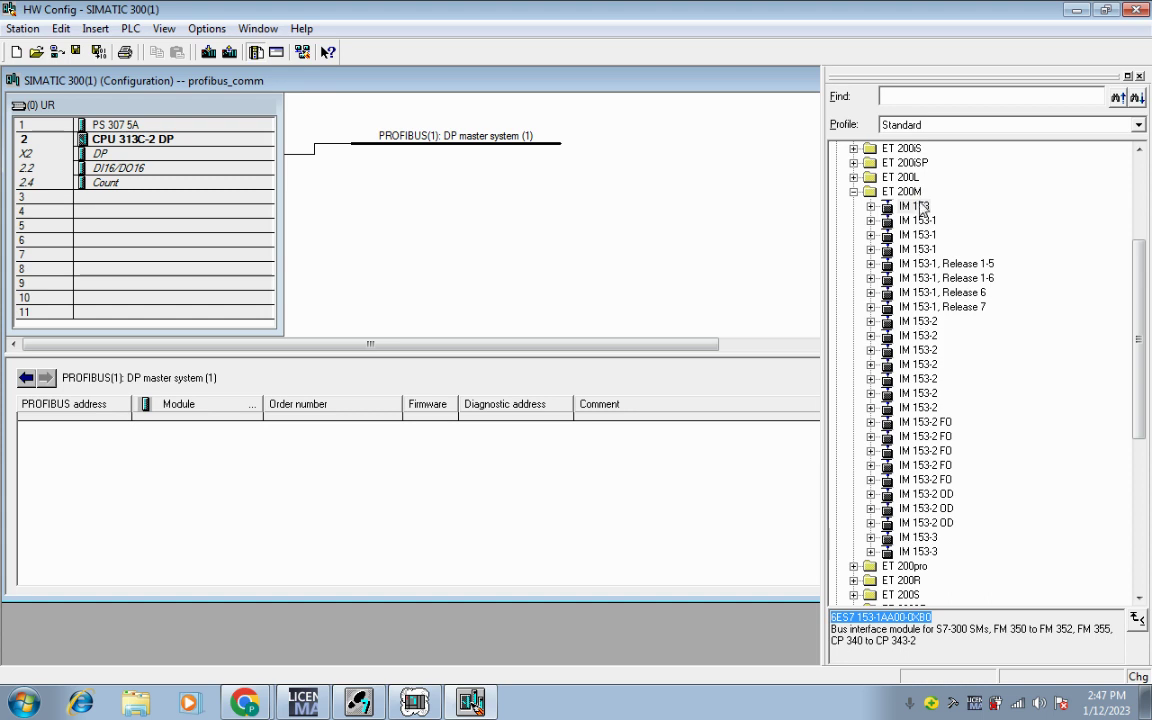
{"action": "double_click", "coordinate": [940, 617]}
{"action": "left_click_drag", "start_coordinate": [932, 617], "coordinate": [828, 617]}
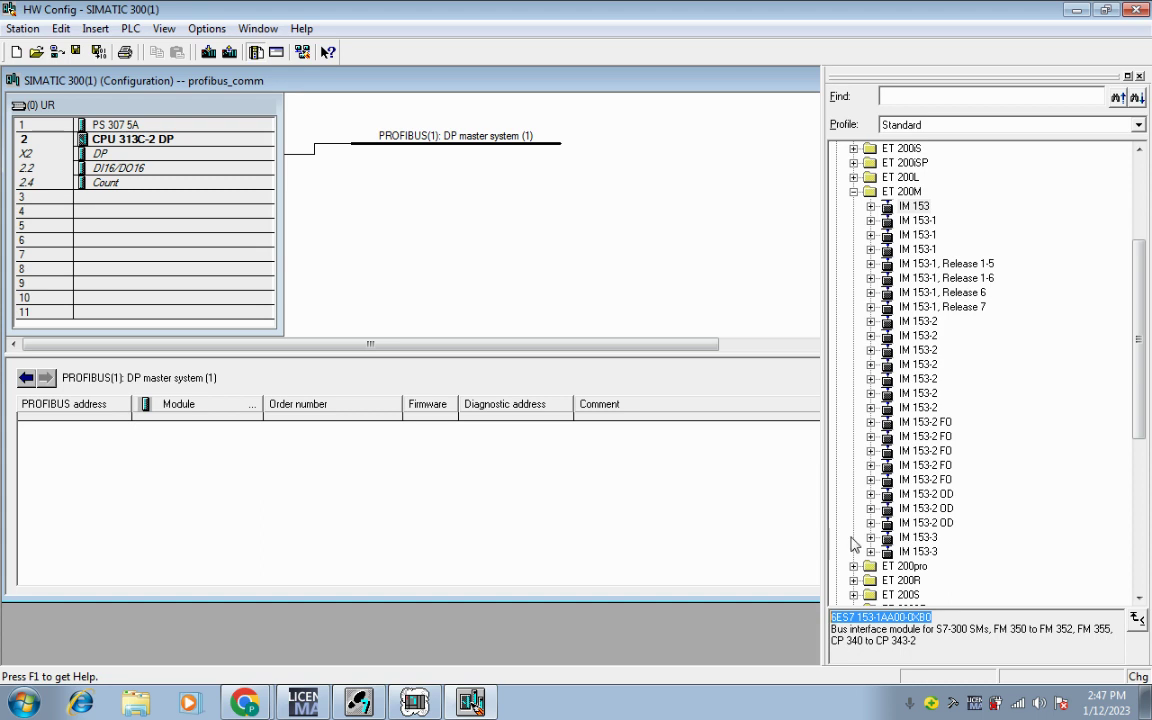
{"action": "left_click", "coordinate": [870, 207]}
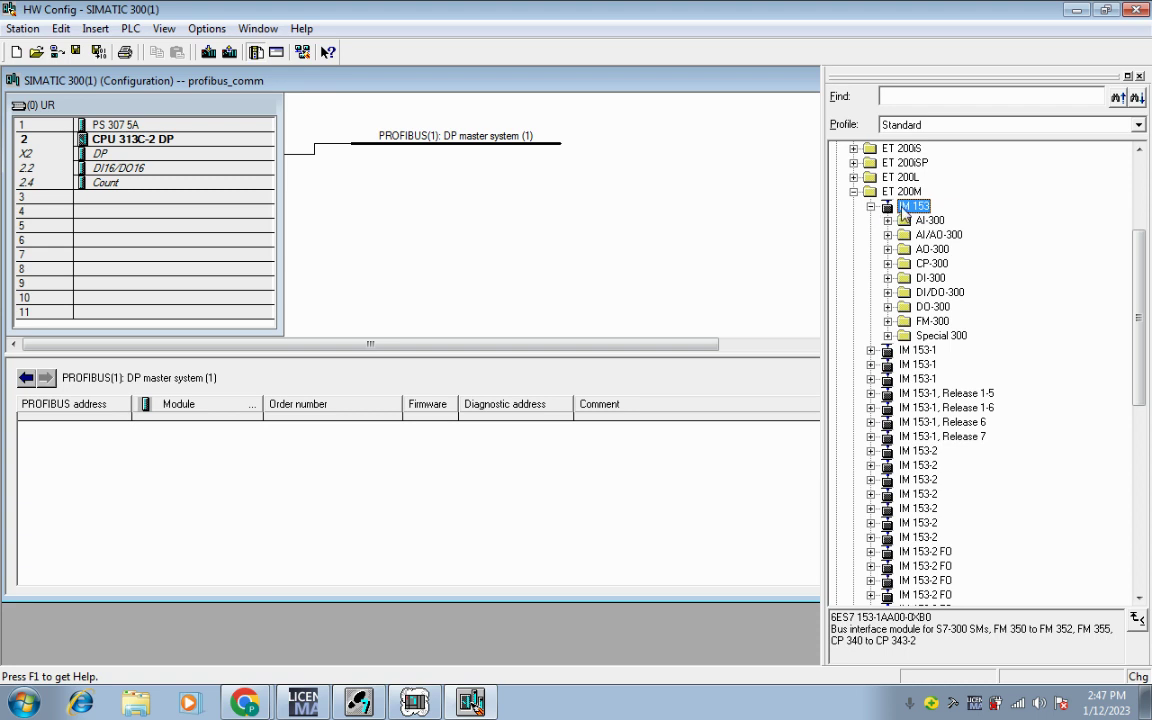
{"action": "double_click", "coordinate": [903, 210]}
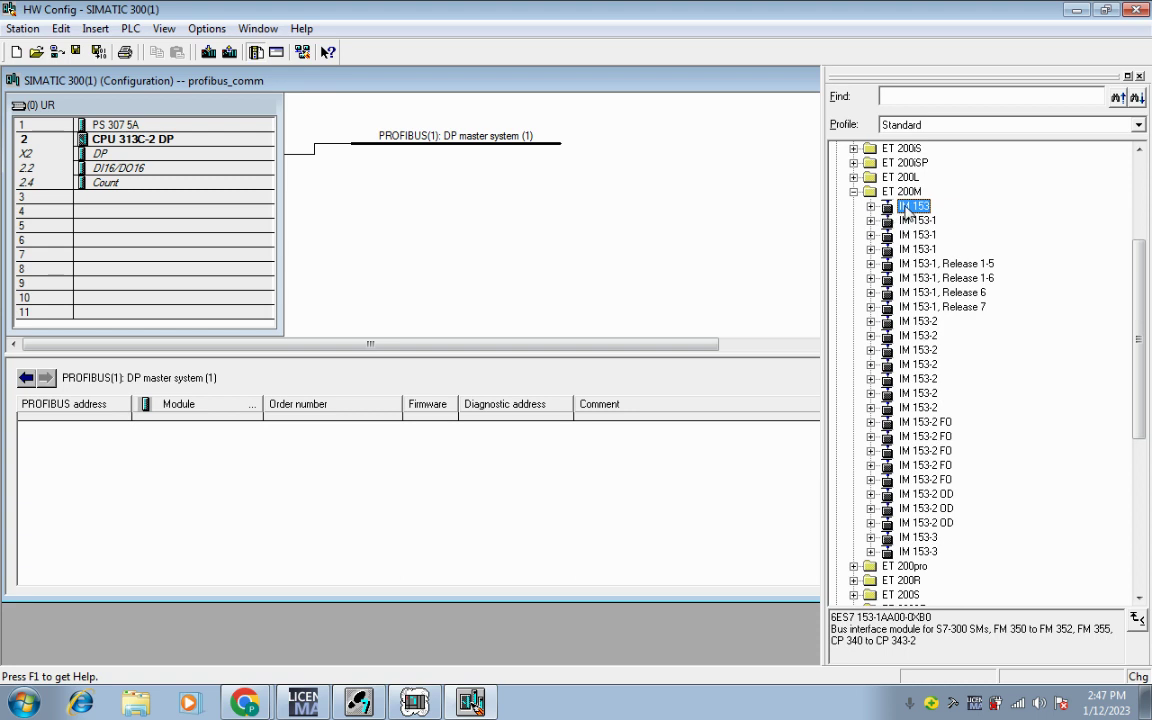
Step: Insert the ET 200M interface module IM 153 into the PROFIBUS(1) DP master system at address 3
{"action": "left_click_drag", "start_coordinate": [907, 210], "coordinate": [460, 145]}
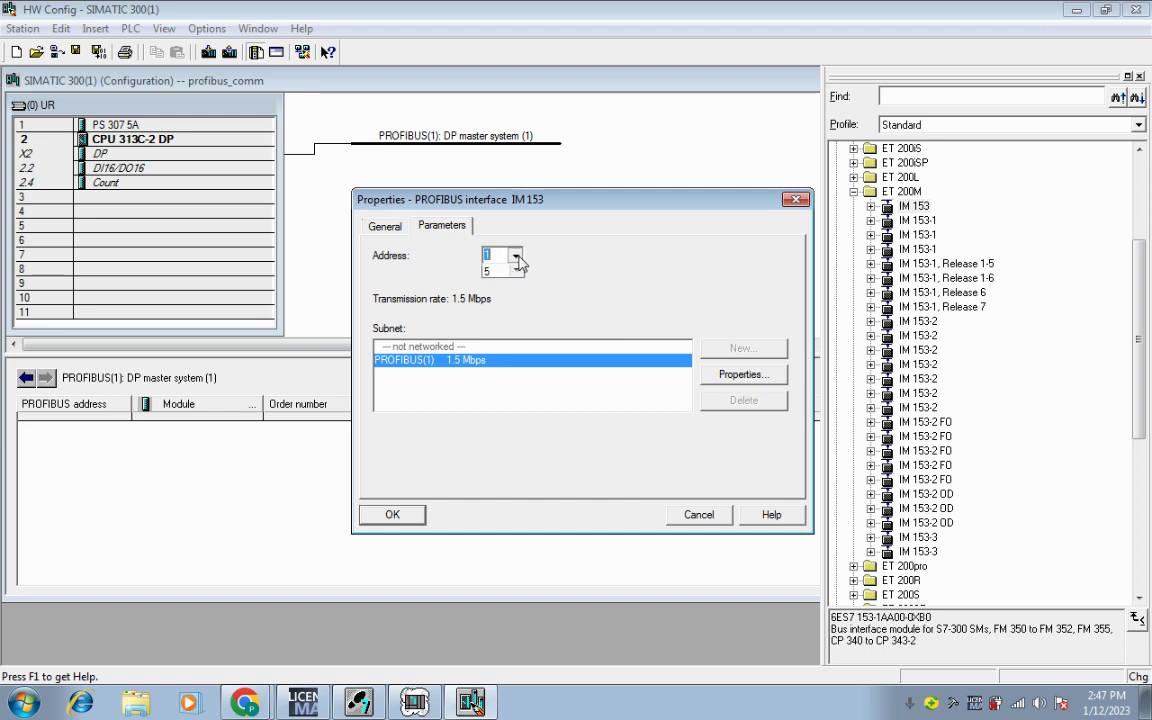
{"action": "left_click", "coordinate": [513, 258]}
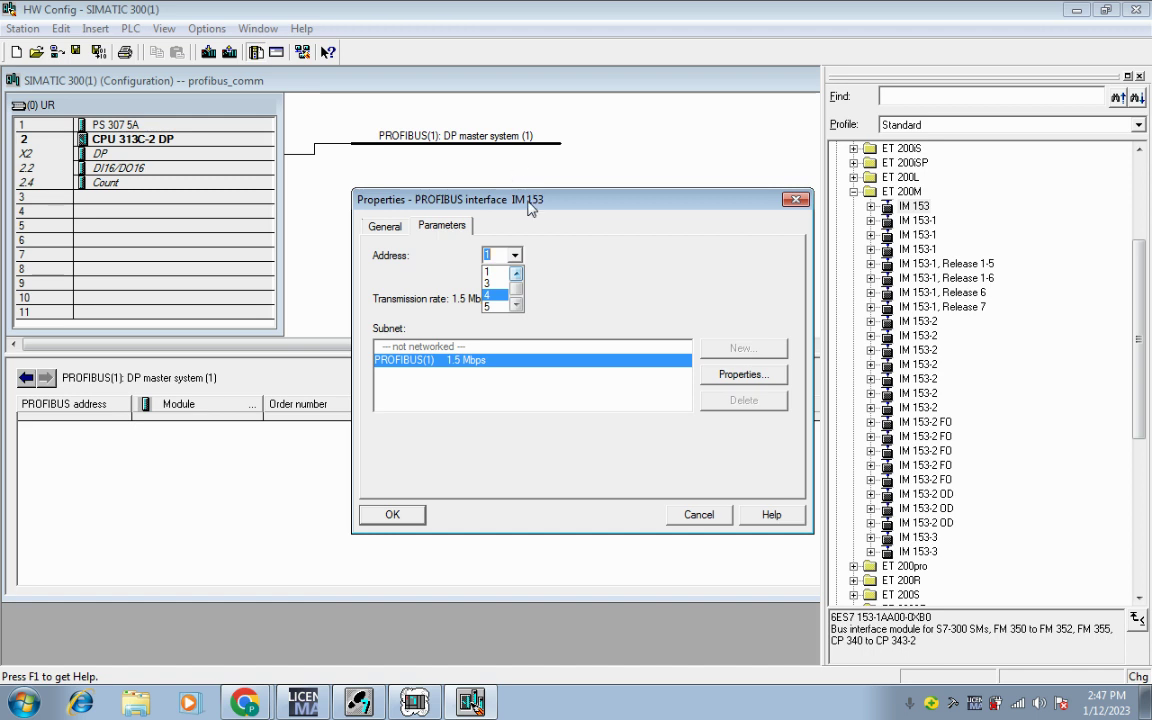
{"action": "left_click", "coordinate": [516, 305]}
{"action": "left_click", "coordinate": [516, 305]}
{"action": "left_click", "coordinate": [516, 305]}
{"action": "scroll", "coordinate": [518, 287], "scroll_direction": "up", "scroll_amount": 2}
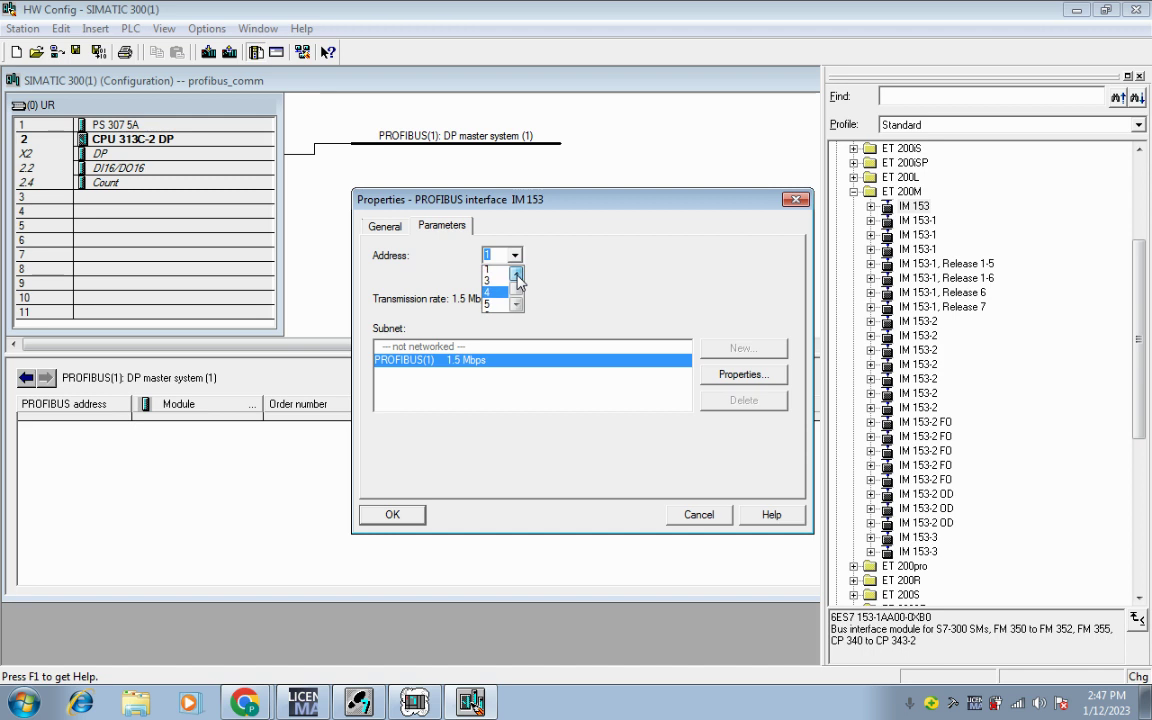
{"action": "left_click", "coordinate": [494, 284]}
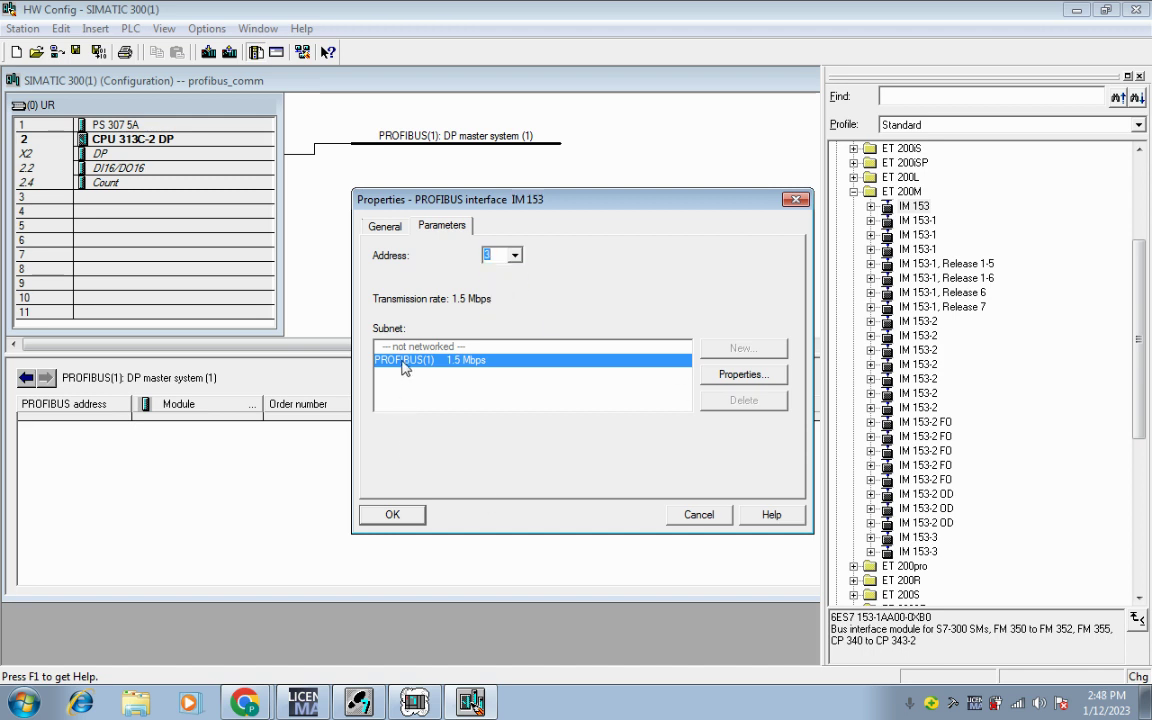
{"action": "left_click", "coordinate": [392, 514]}
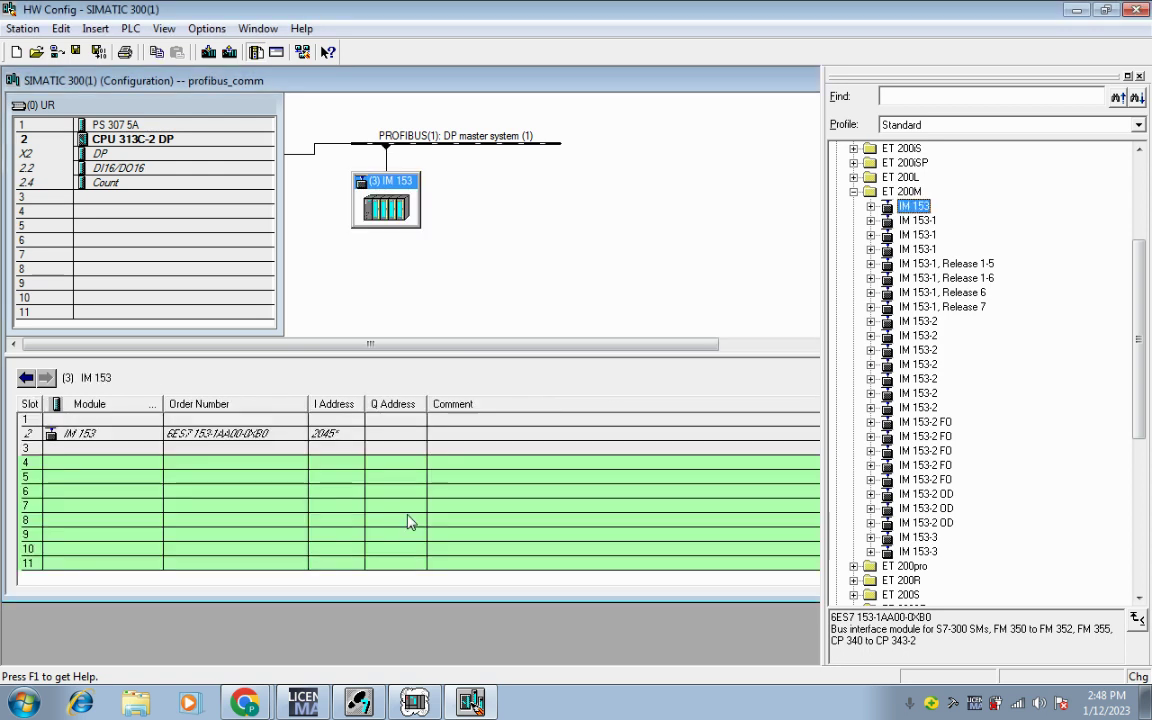
Step: Select the IM 153 slave and compare the catalog's module categories for IM 153 and IM 153-1
{"action": "left_click", "coordinate": [406, 220]}
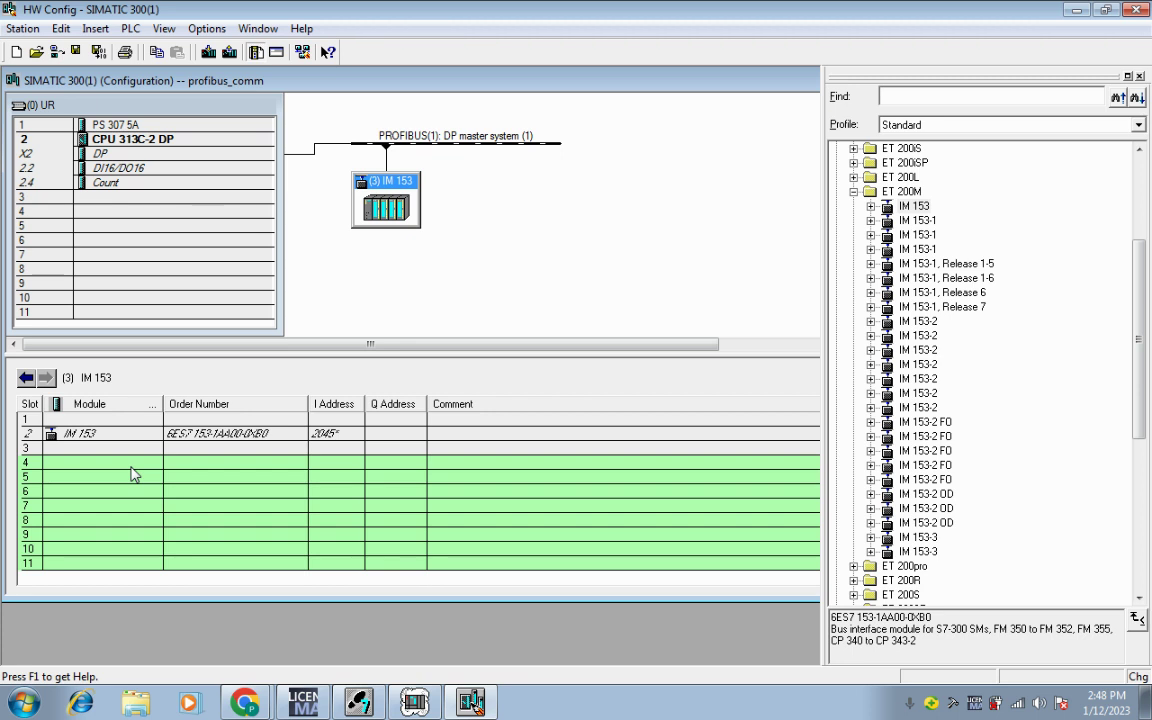
{"action": "left_click", "coordinate": [873, 209]}
{"action": "left_click", "coordinate": [870, 207]}
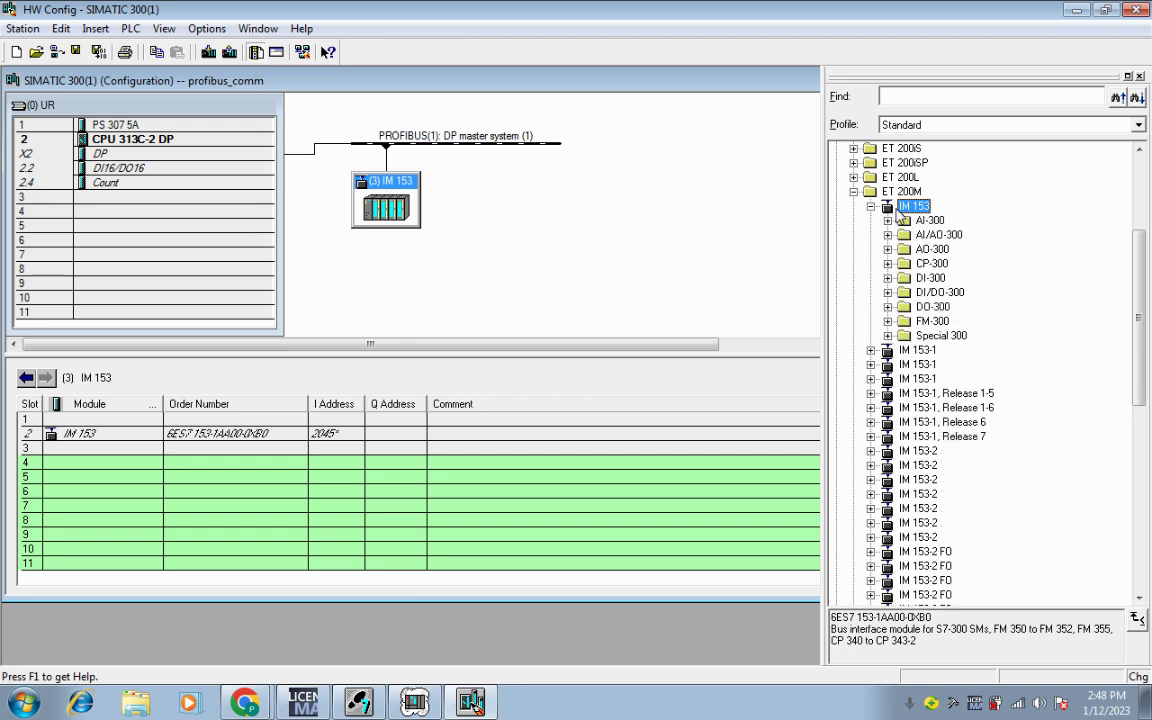
{"action": "left_click", "coordinate": [869, 207]}
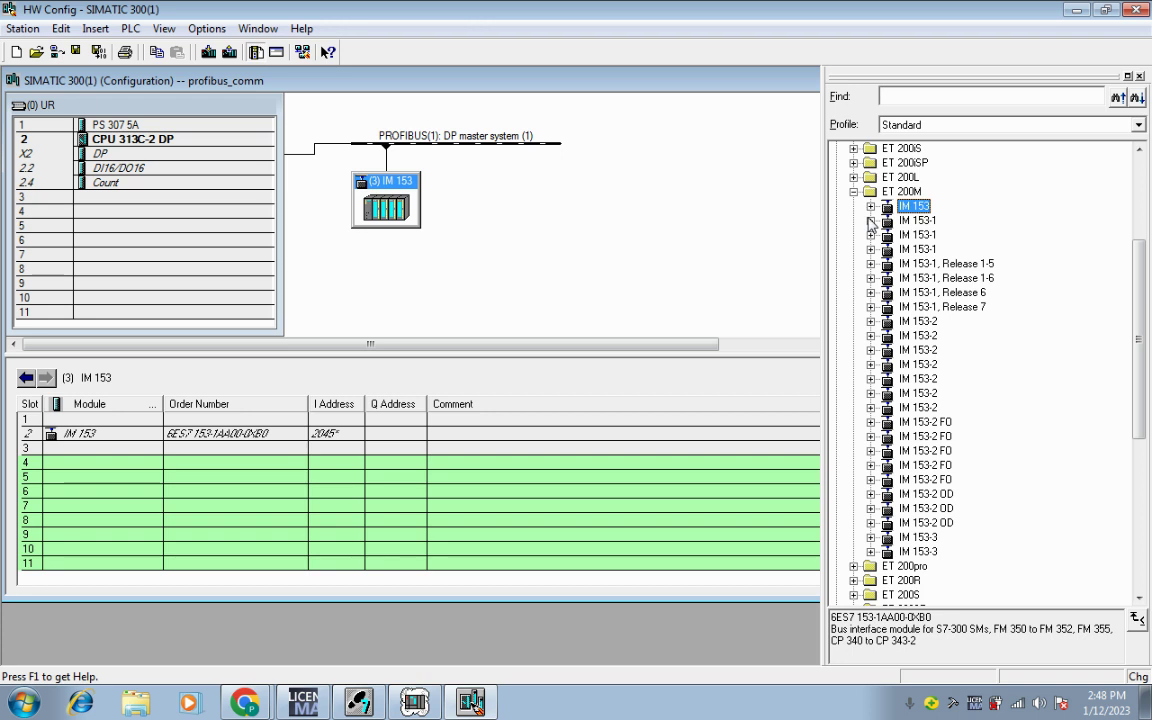
{"action": "left_click", "coordinate": [870, 235]}
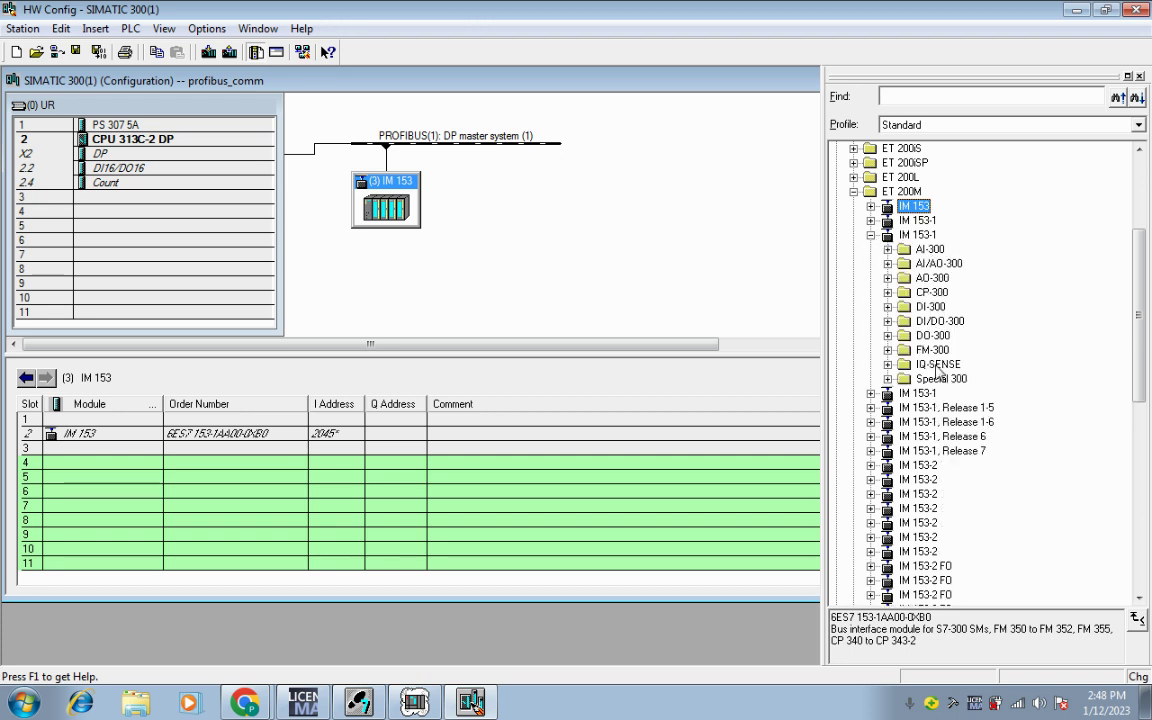
{"action": "left_click", "coordinate": [870, 236]}
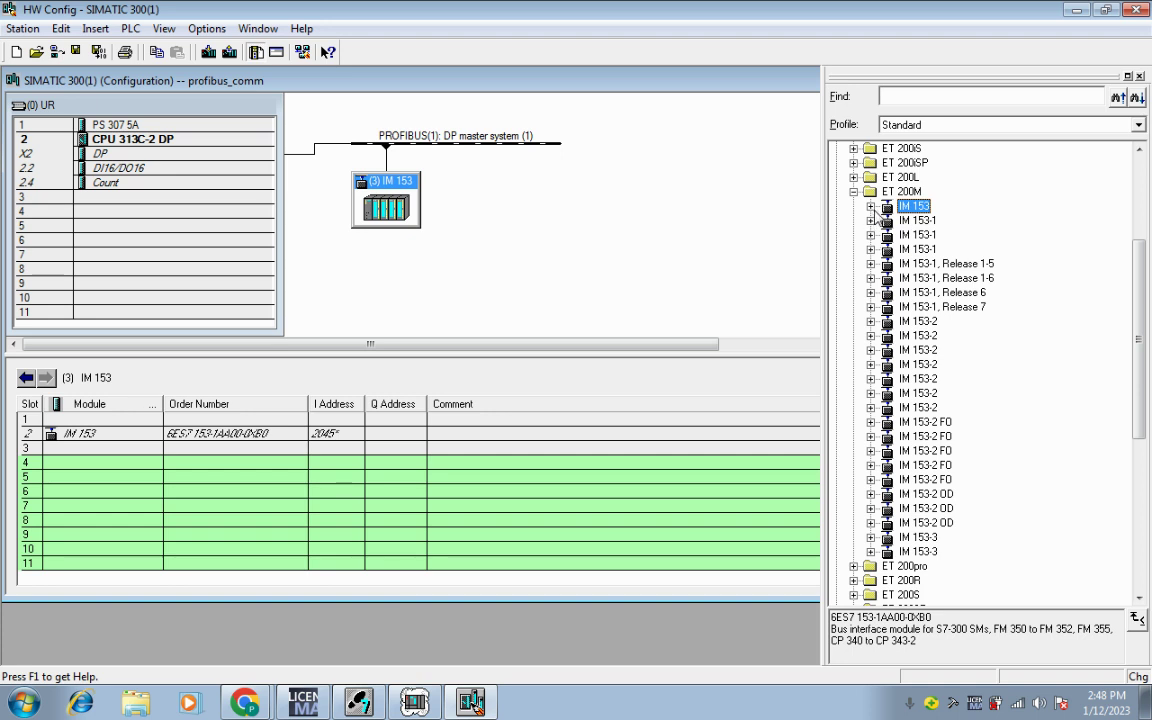
Step: Insert the digital input module SM 321 DI16xDC24V, order number 6ES7 321-1BH01-0AA0, in slot 4 of the IM 153 slave
{"action": "left_click", "coordinate": [871, 206]}
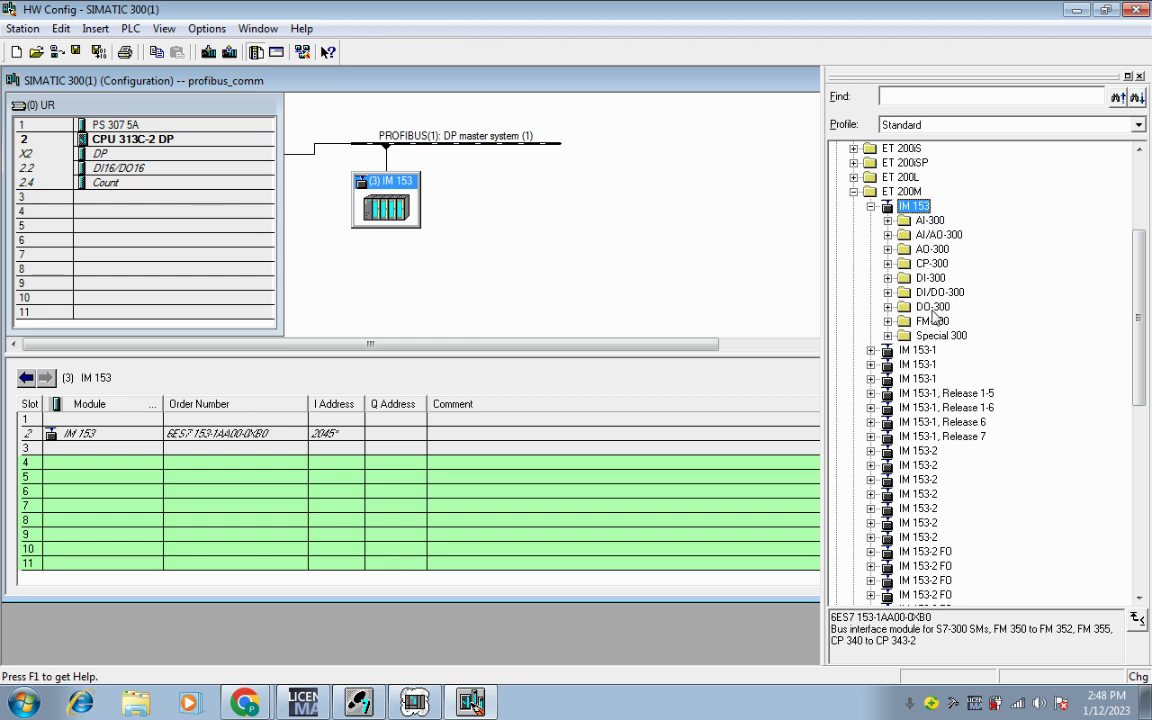
{"action": "left_click", "coordinate": [122, 466]}
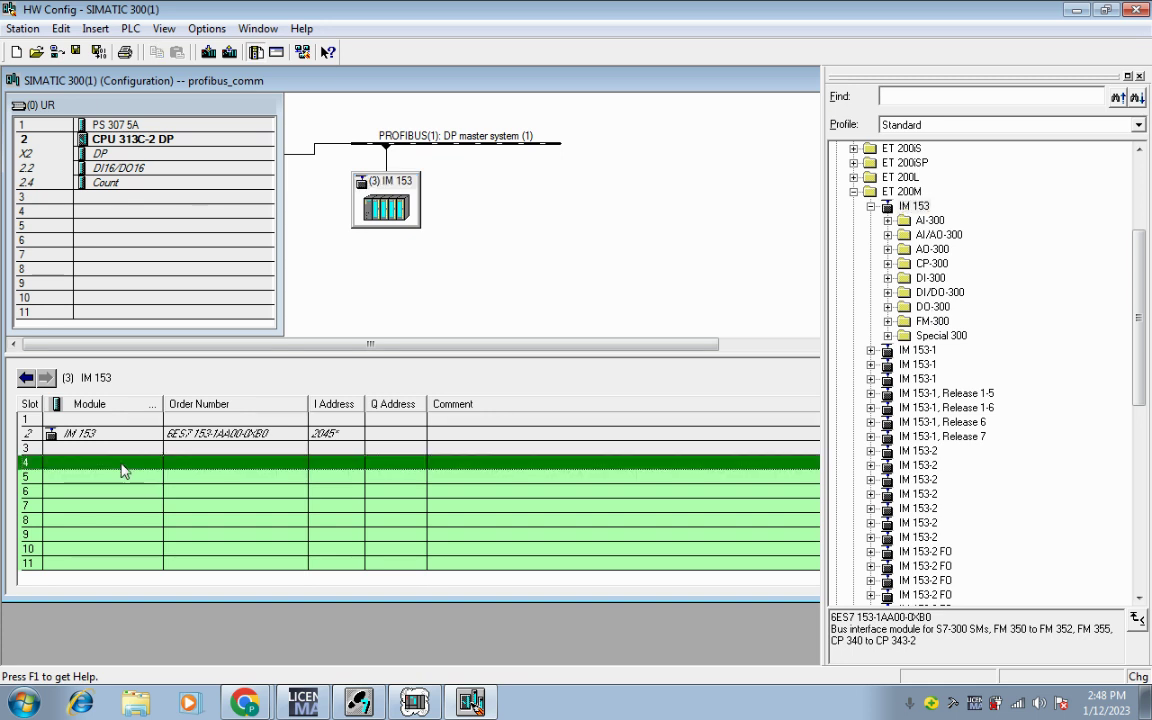
{"action": "left_click", "coordinate": [888, 278]}
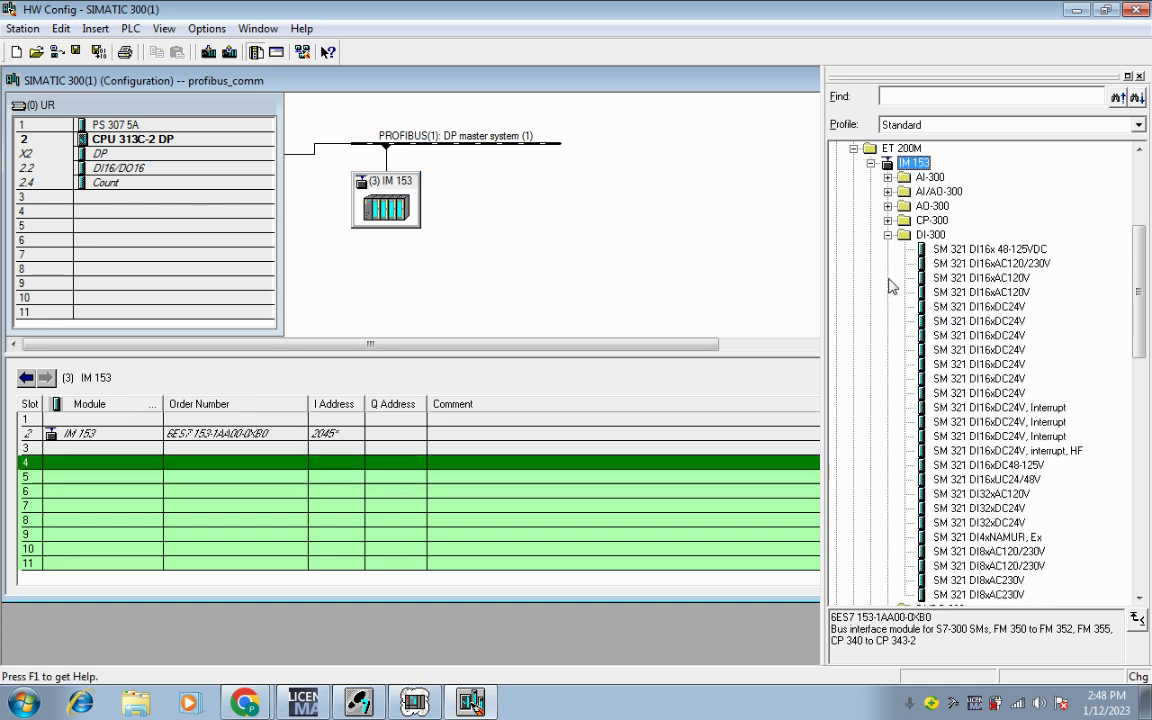
{"action": "double_click", "coordinate": [955, 322]}
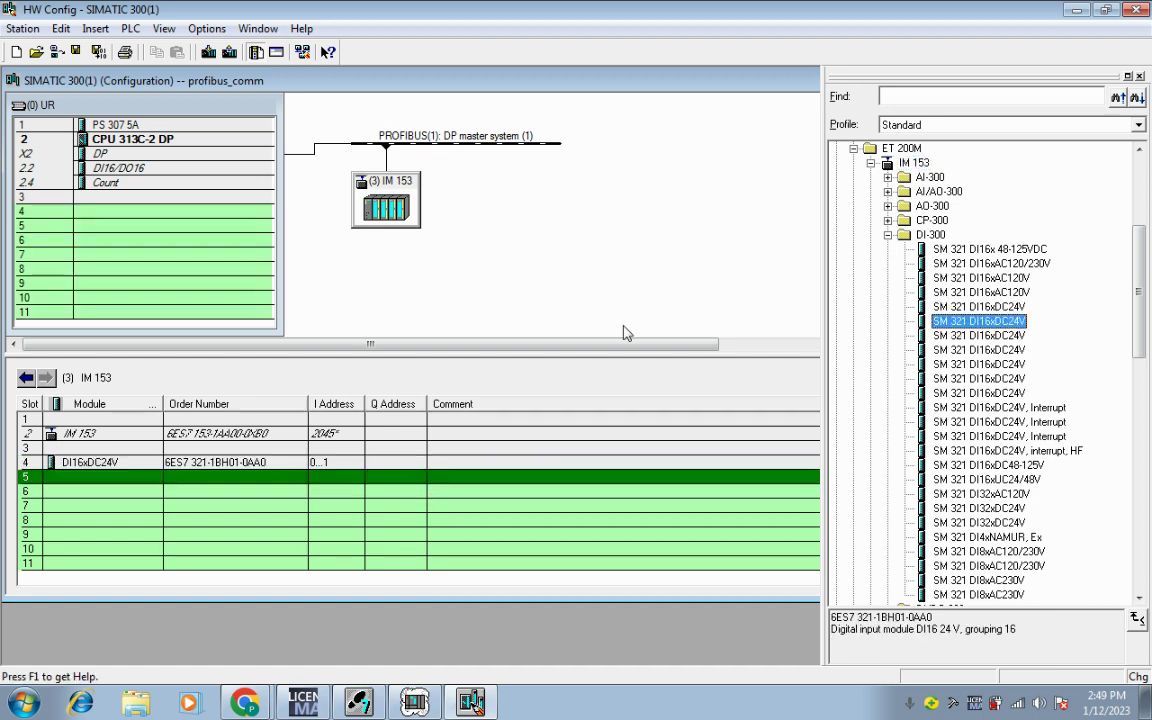
Step: Insert the digital output module SM 322 DO16xDC24V/0.5A, order number 6ES7 322-1BH00-0AA0, in slot 5 of the IM 153 slave
{"action": "left_click", "coordinate": [888, 234]}
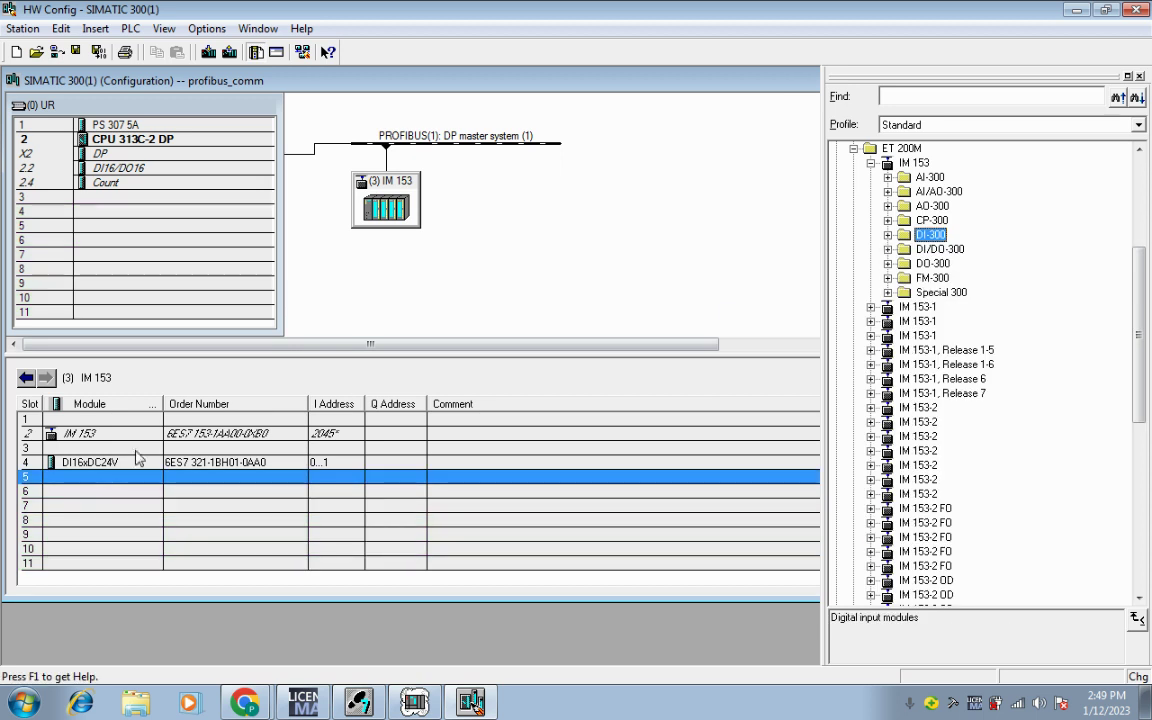
{"action": "left_click", "coordinate": [889, 264]}
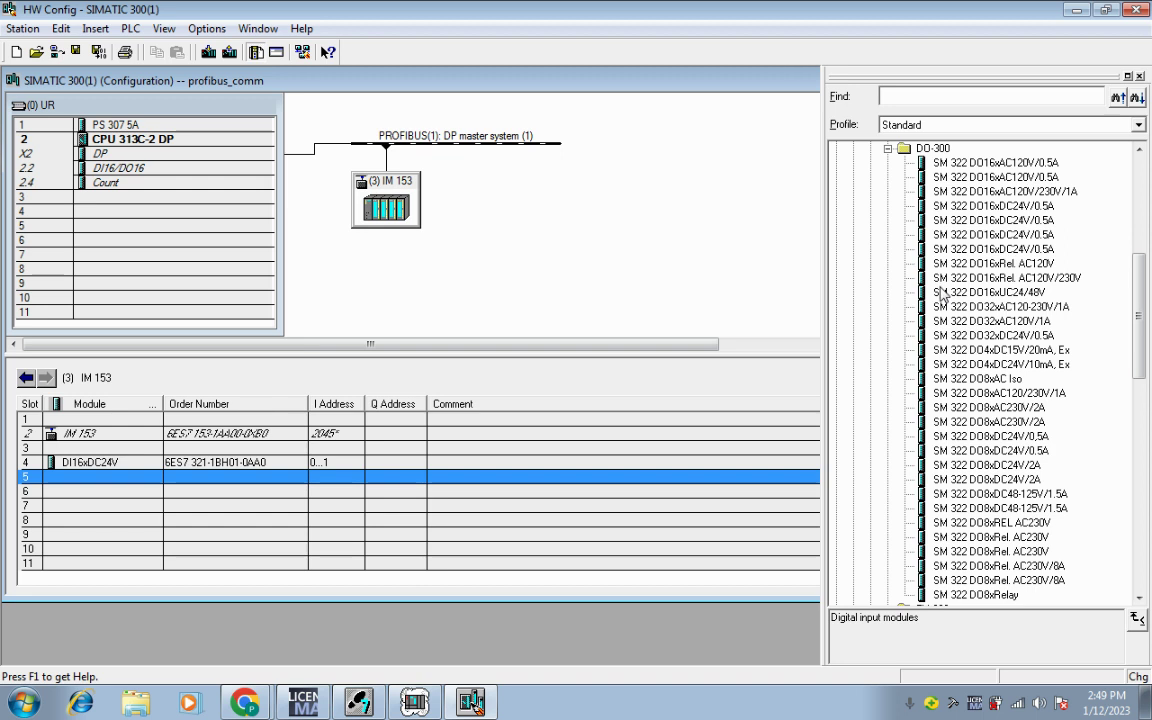
{"action": "left_click", "coordinate": [962, 206]}
{"action": "left_click_drag", "start_coordinate": [962, 206], "coordinate": [960, 203]}
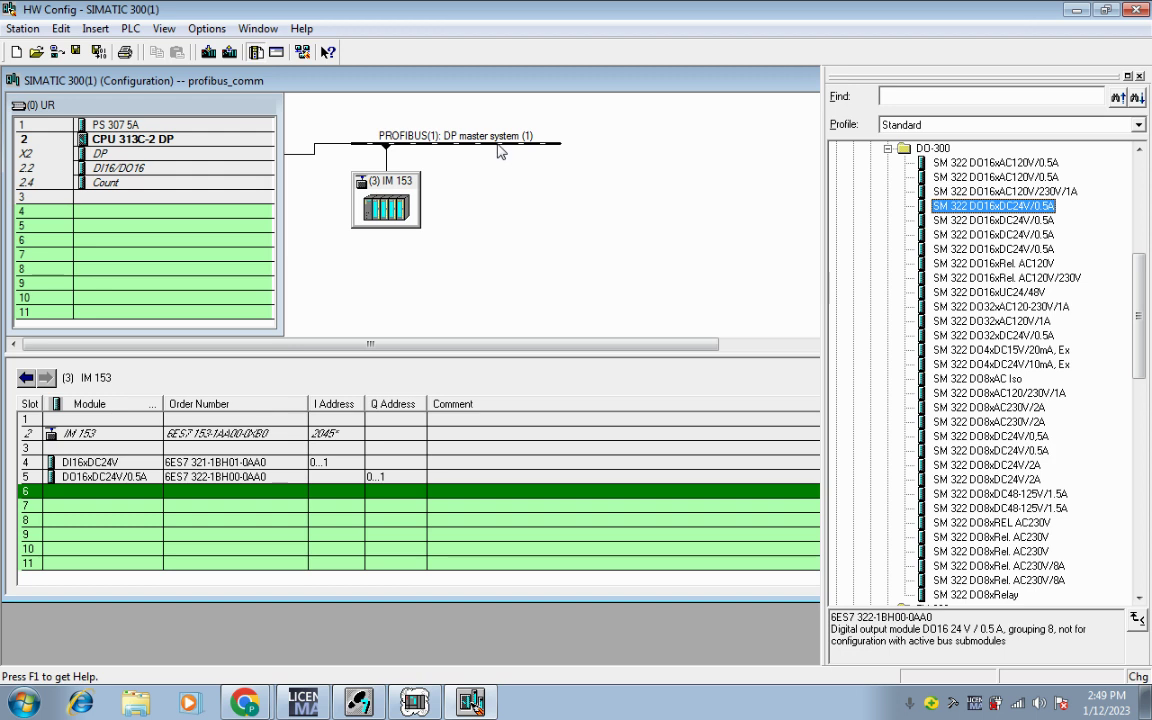
Step: Collapse the ET 200M catalog folder and list the module categories of IM151-1 Basic under ET 200S
{"action": "left_click", "coordinate": [887, 148]}
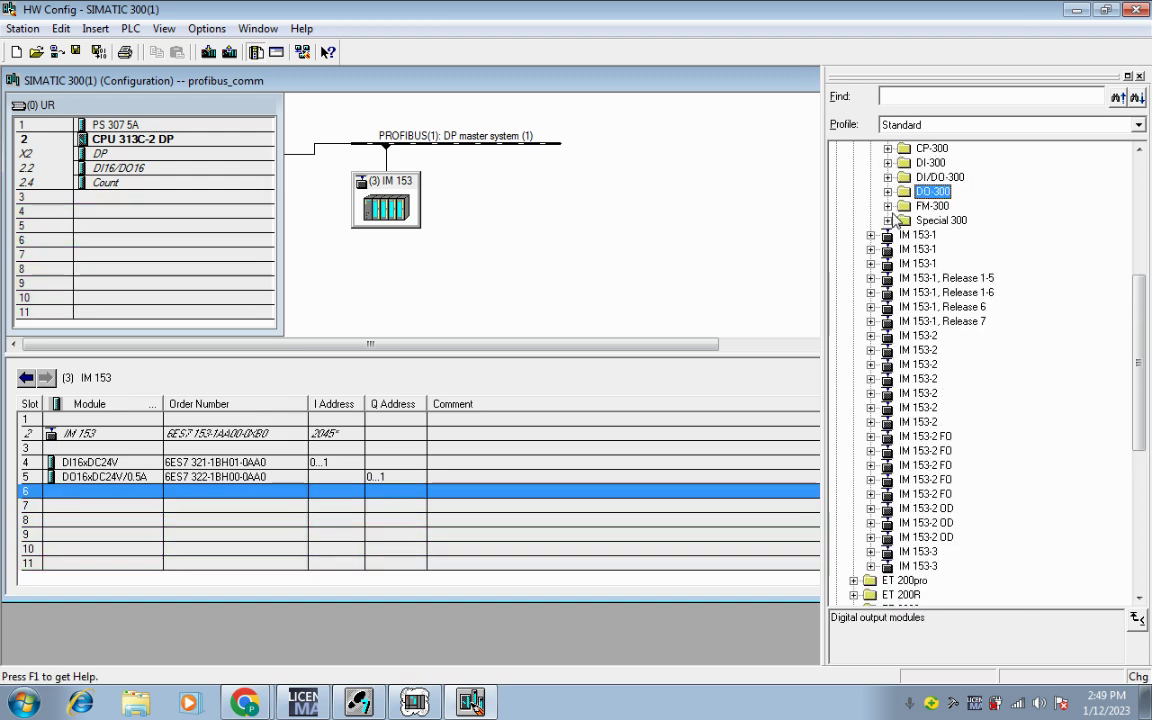
{"action": "scroll", "coordinate": [893, 220], "scroll_direction": "up", "scroll_amount": 2}
{"action": "left_click", "coordinate": [870, 177]}
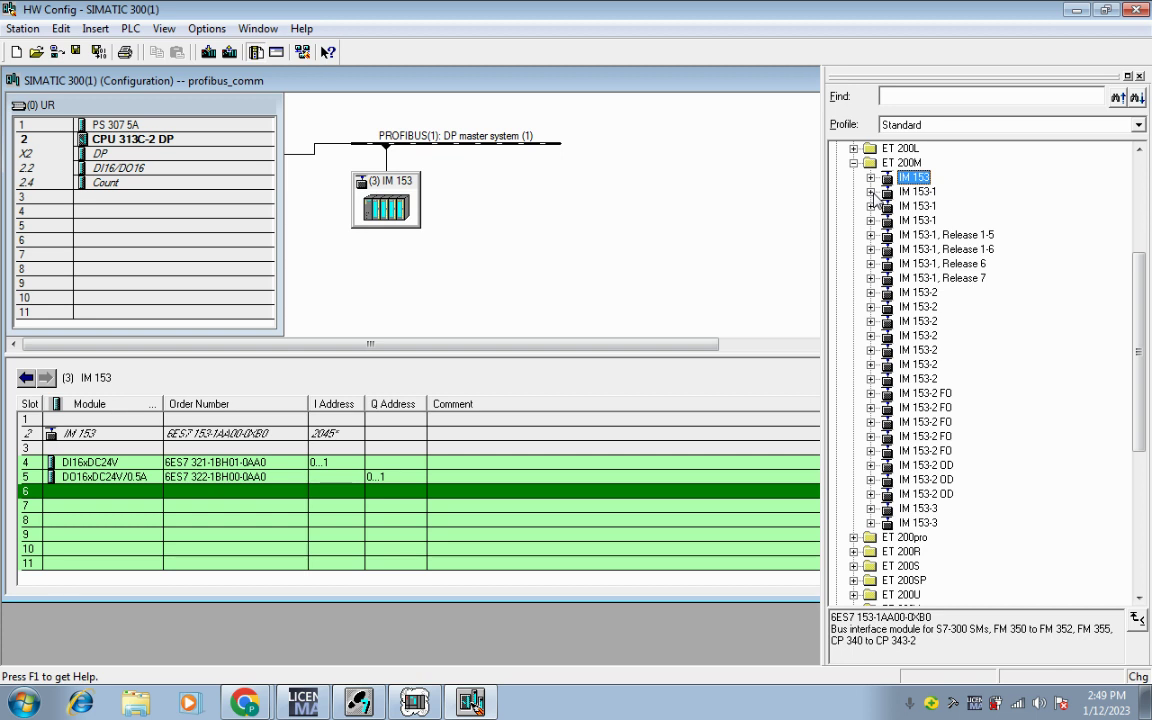
{"action": "left_click", "coordinate": [853, 162]}
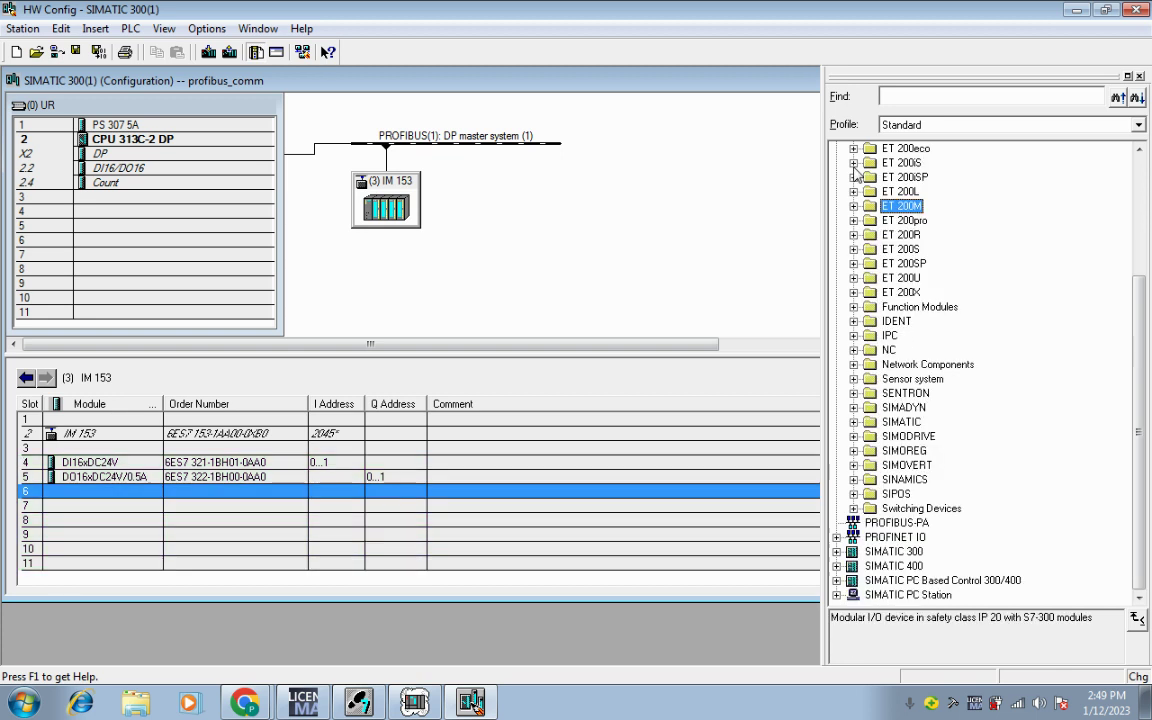
{"action": "left_click", "coordinate": [853, 250]}
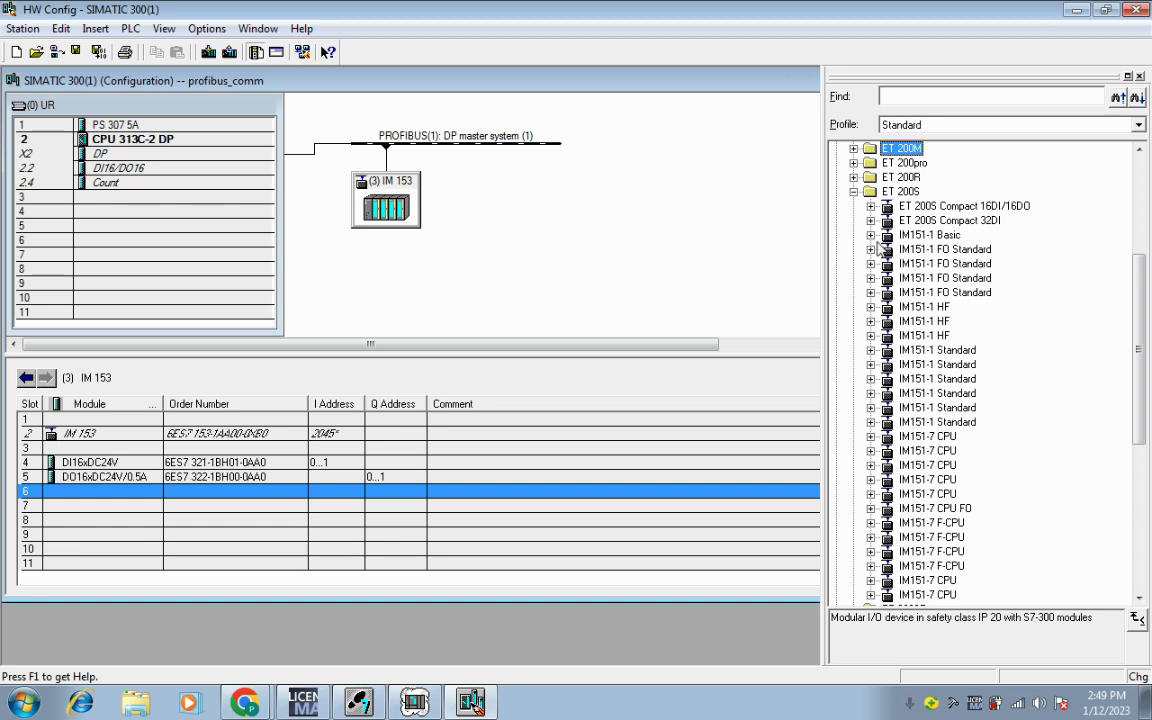
{"action": "left_click", "coordinate": [870, 235]}
Step: Try to insert the ET 200S interface module IM151-1 Basic with slot 6 of the IM 153 slave selected
{"action": "double_click", "coordinate": [905, 235]}
{"action": "left_click", "coordinate": [718, 288]}
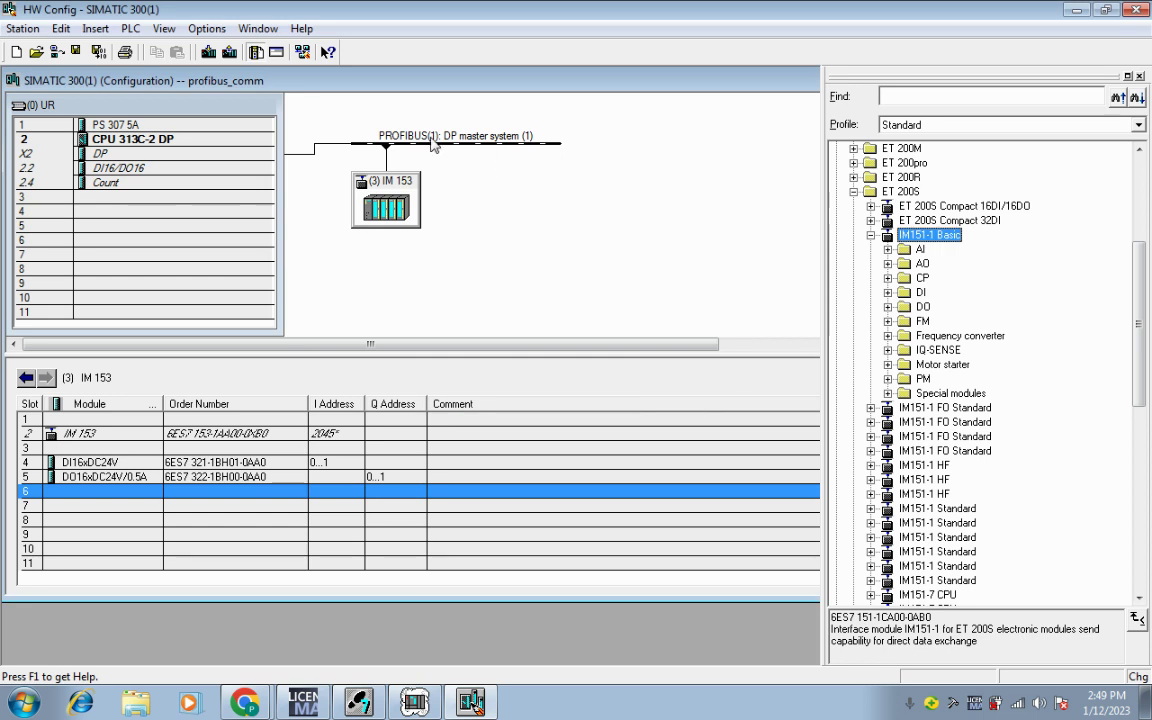
{"action": "key", "text": "Return"}
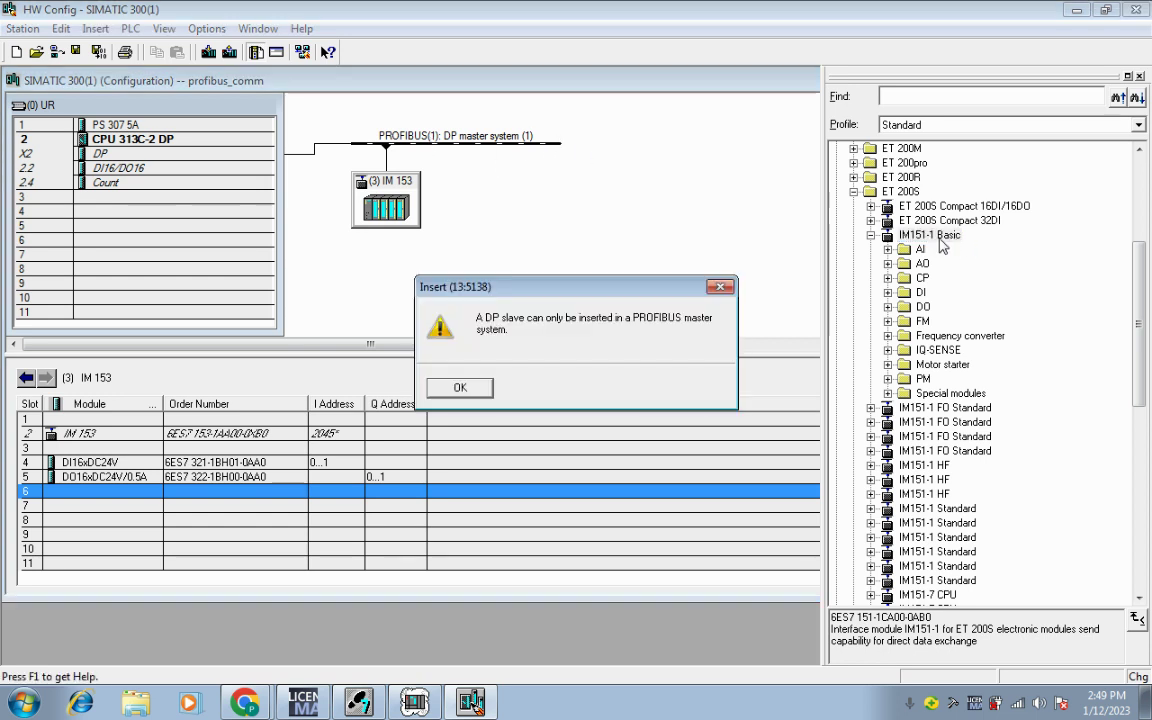
{"action": "left_click", "coordinate": [452, 390]}
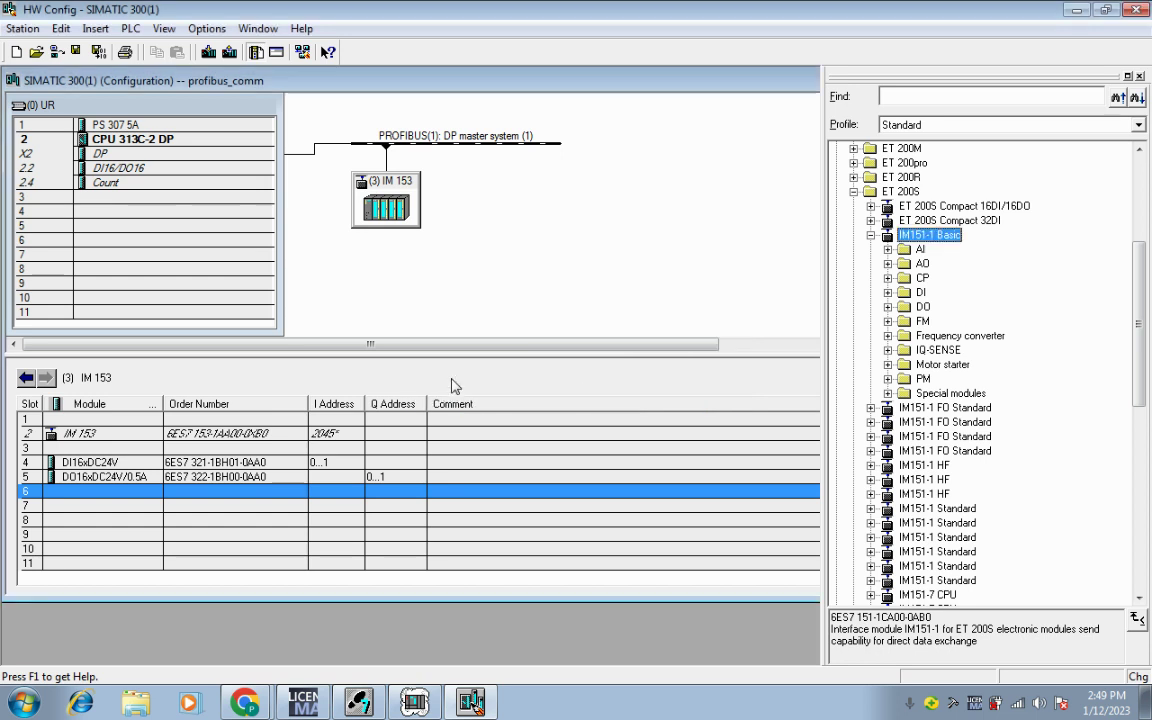
Step: Insert the ET 200S interface module IM151-1 Basic, order number 6ES7 151-1CA00-0AB0, into the PROFIBUS(1) DP master system at address 4
{"action": "left_click", "coordinate": [490, 146]}
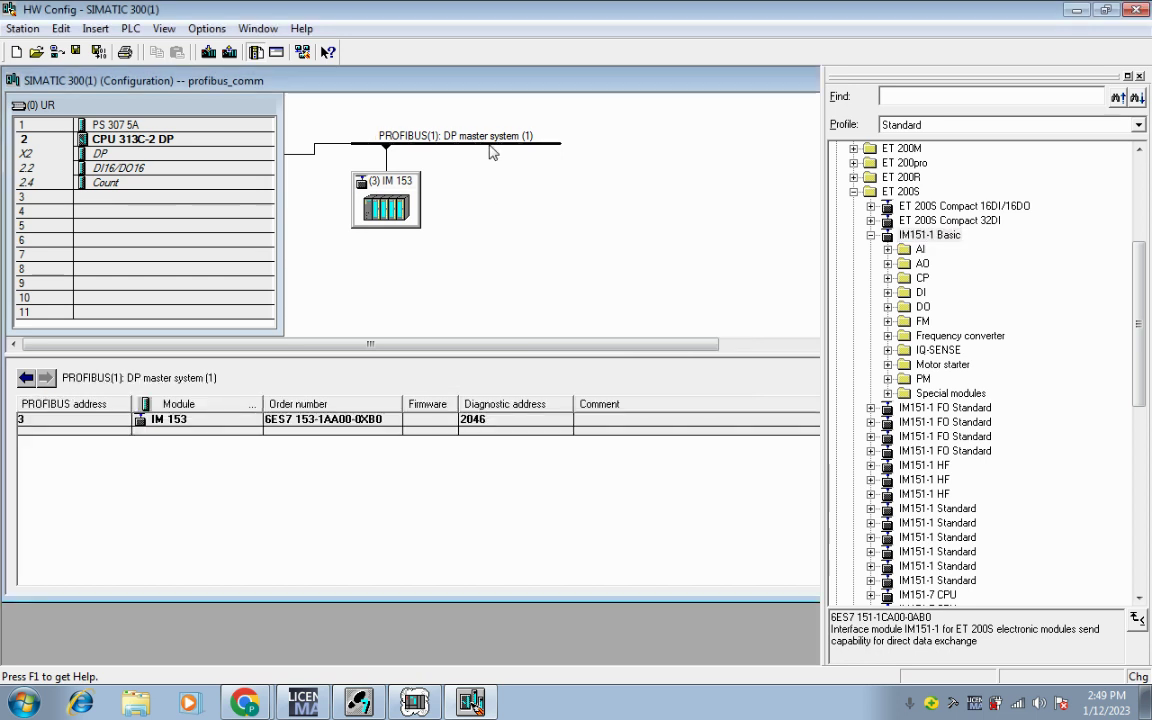
{"action": "double_click", "coordinate": [925, 234]}
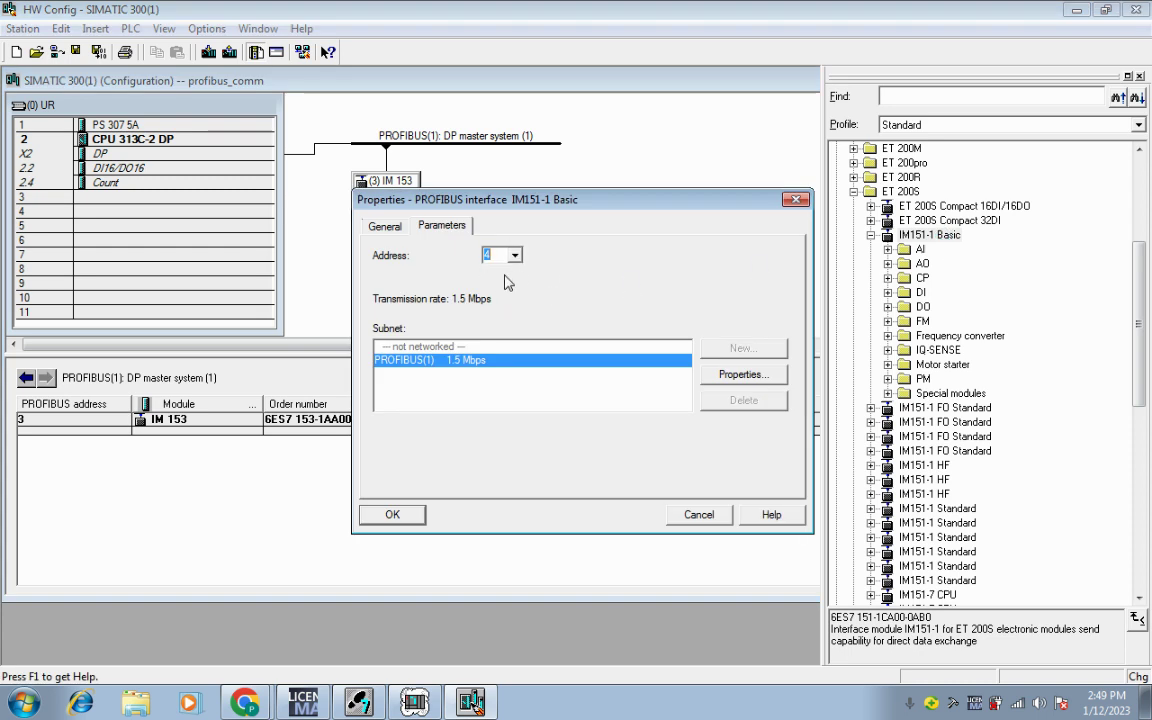
{"action": "left_click", "coordinate": [392, 516]}
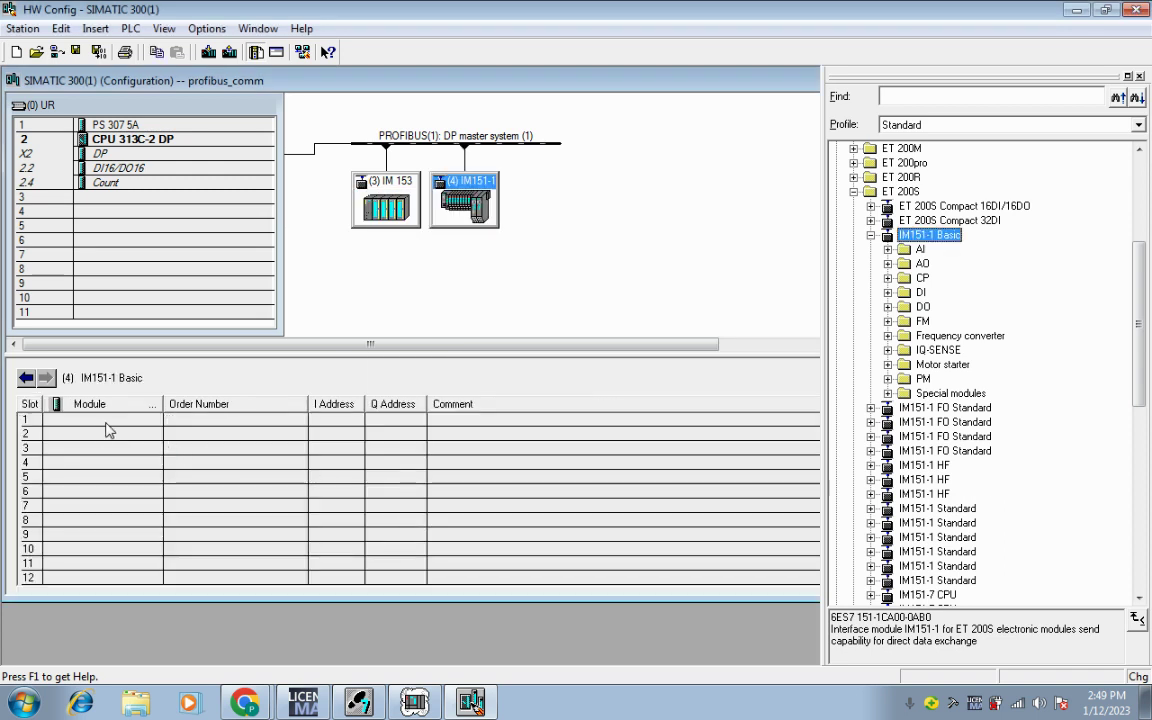
Step: Insert the power module PM-E DC24V, order number 6ES7 138-4CA00-0AA0, in slot 1 of the IM151-1 Basic slave
{"action": "left_click", "coordinate": [112, 422]}
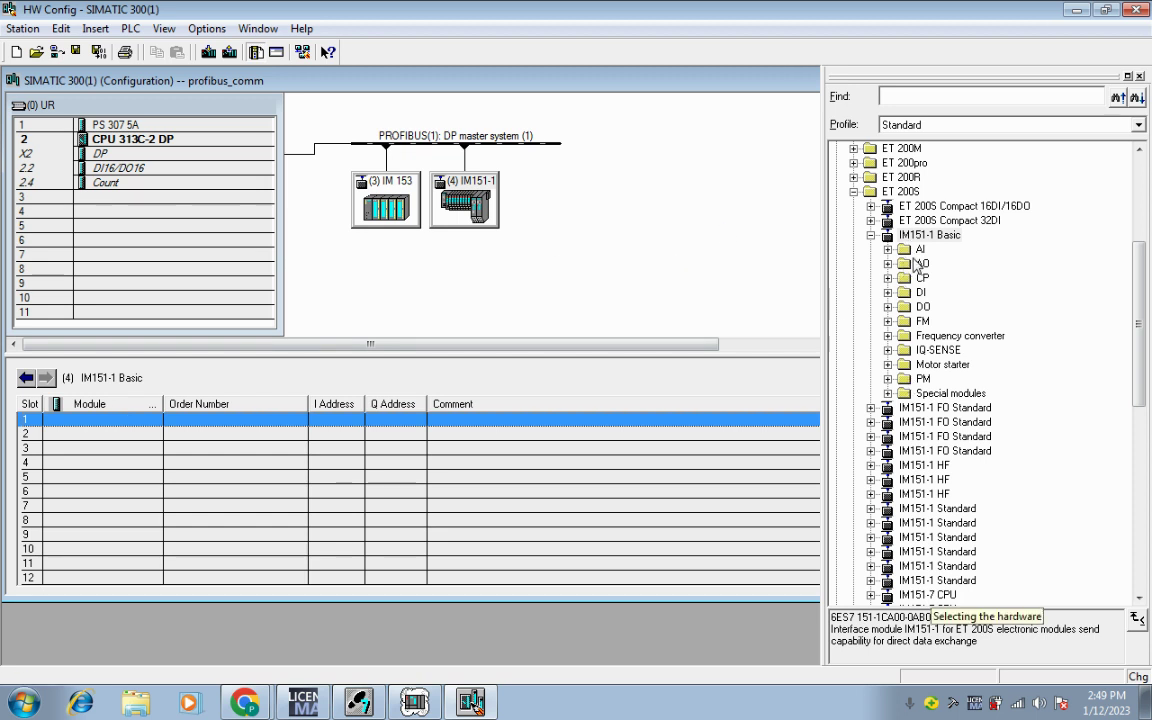
{"action": "left_click", "coordinate": [887, 379]}
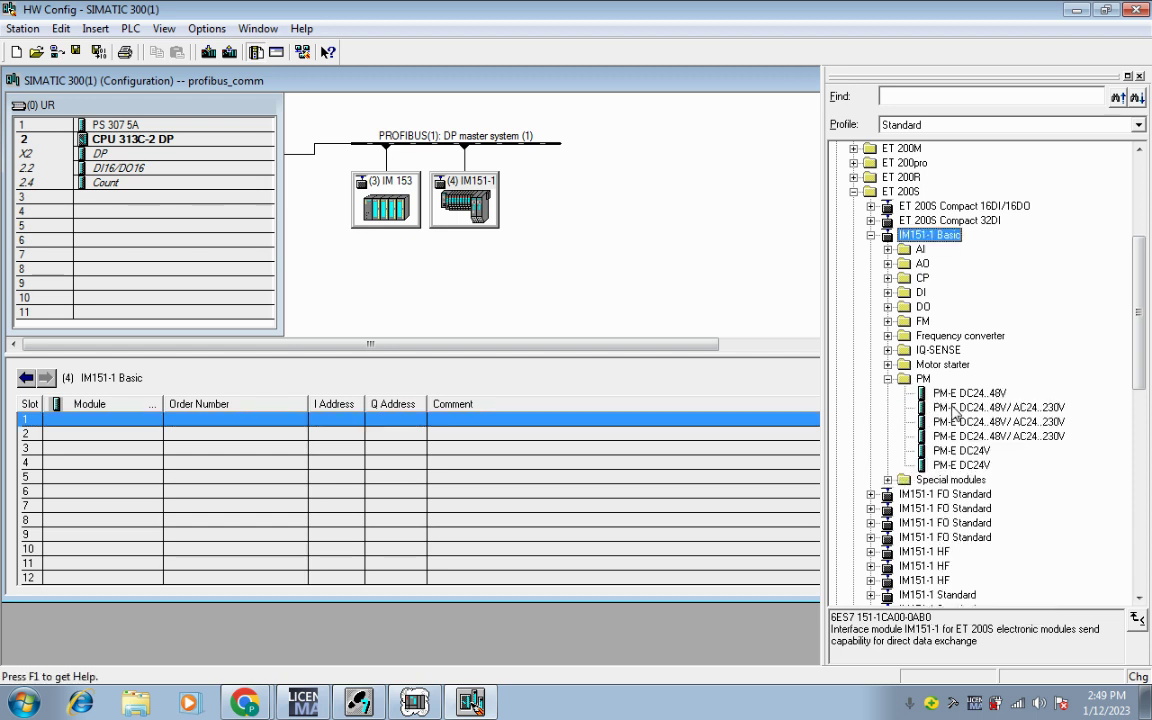
{"action": "left_click_drag", "start_coordinate": [955, 465], "coordinate": [160, 421]}
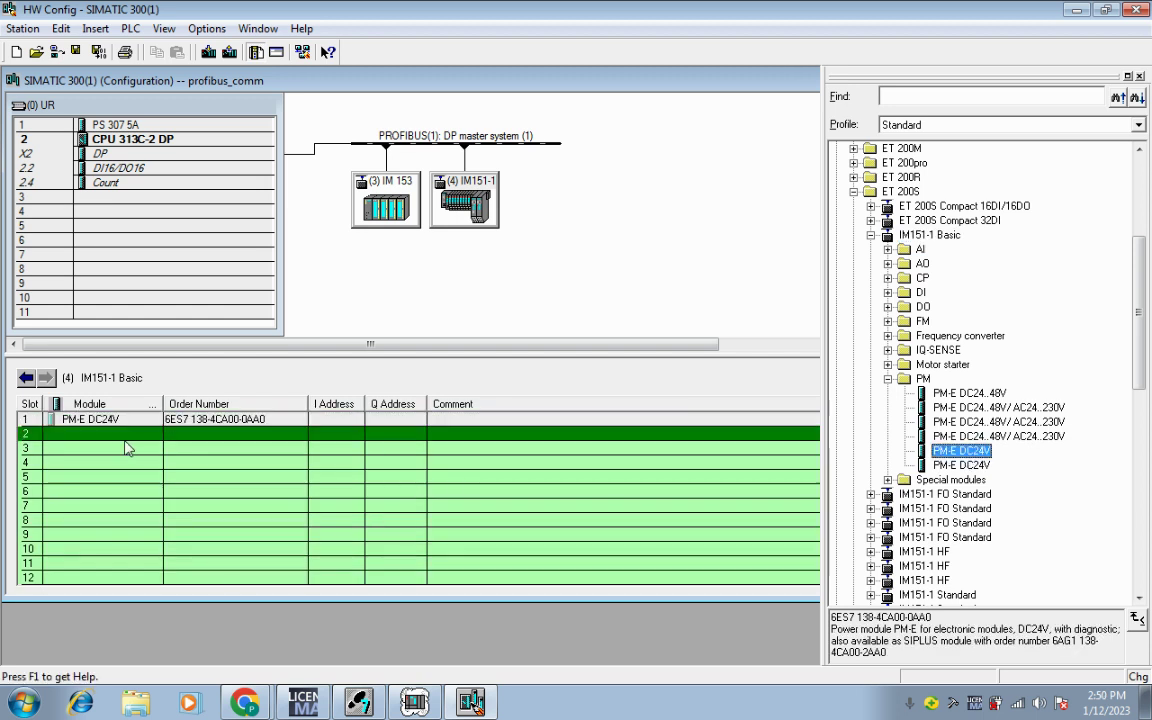
Step: Insert the digital input module 8DI DC24V, order number 6ES7 131-4BF00-0AA0, in slot 2 of the IM151-1 Basic slave
{"action": "left_click", "coordinate": [887, 379]}
{"action": "left_click", "coordinate": [887, 292]}
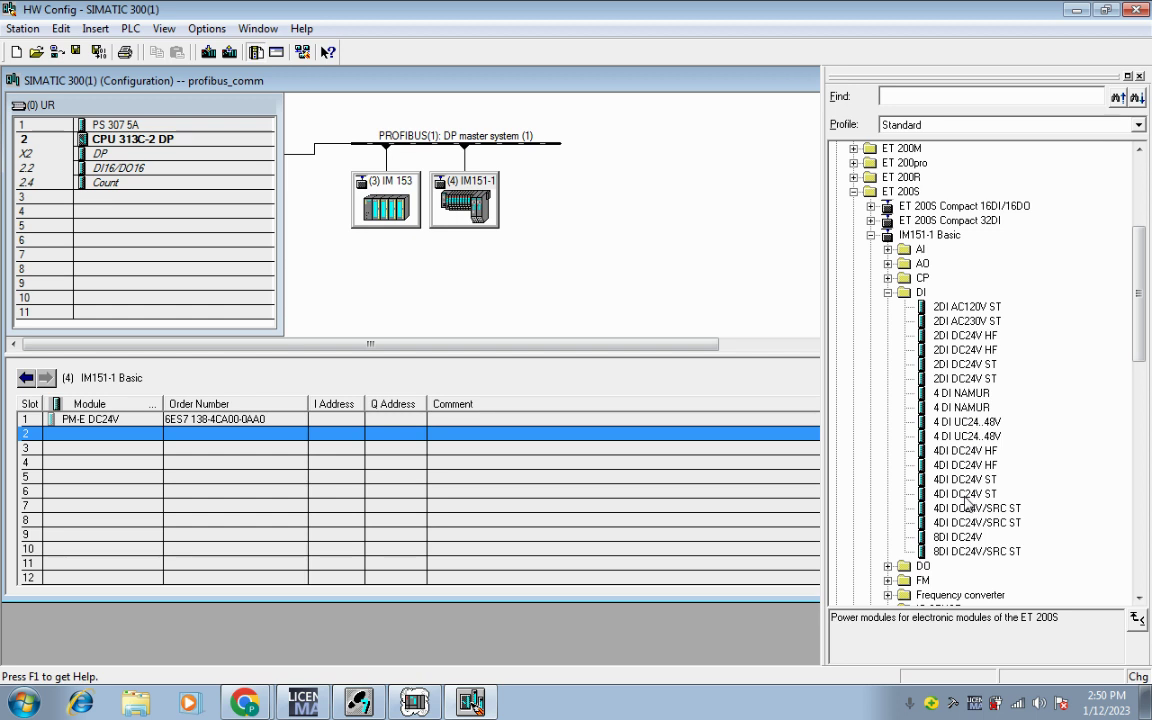
{"action": "double_click", "coordinate": [965, 540]}
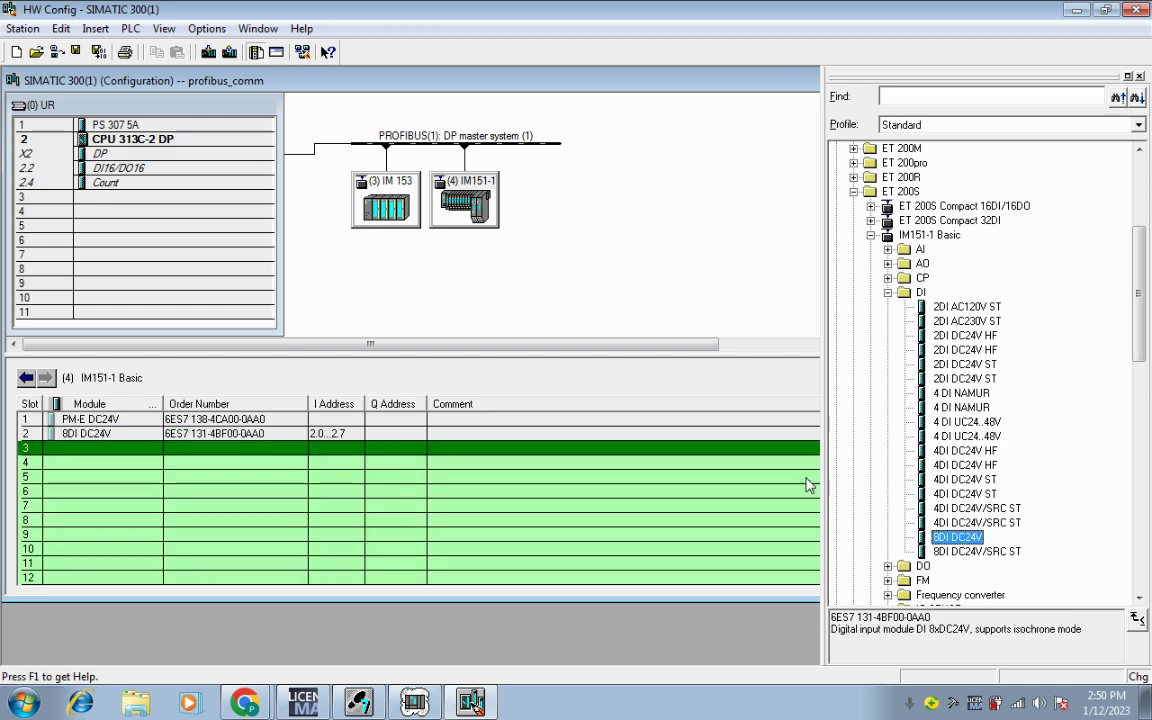
Step: Insert the digital output module 8DO DC24V/0.5A, order number 6ES7 132-4BF00-0AA0, in slot 3 of the IM151-1 Basic slave
{"action": "left_click", "coordinate": [887, 292]}
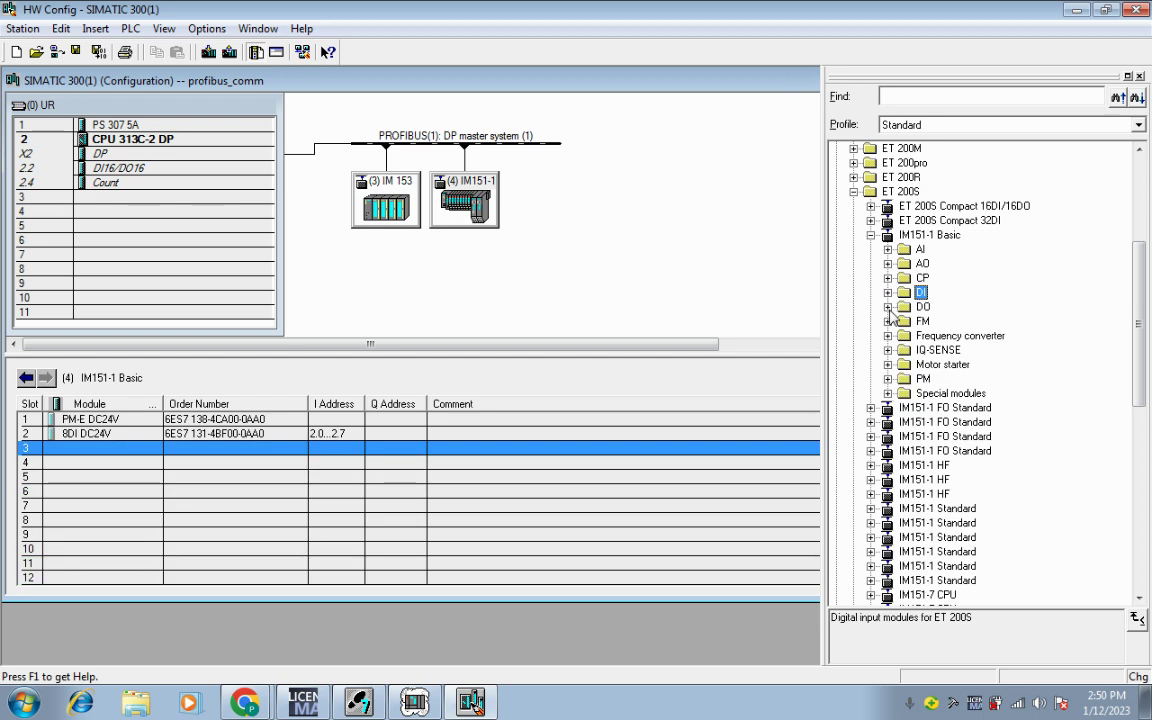
{"action": "left_click", "coordinate": [888, 306]}
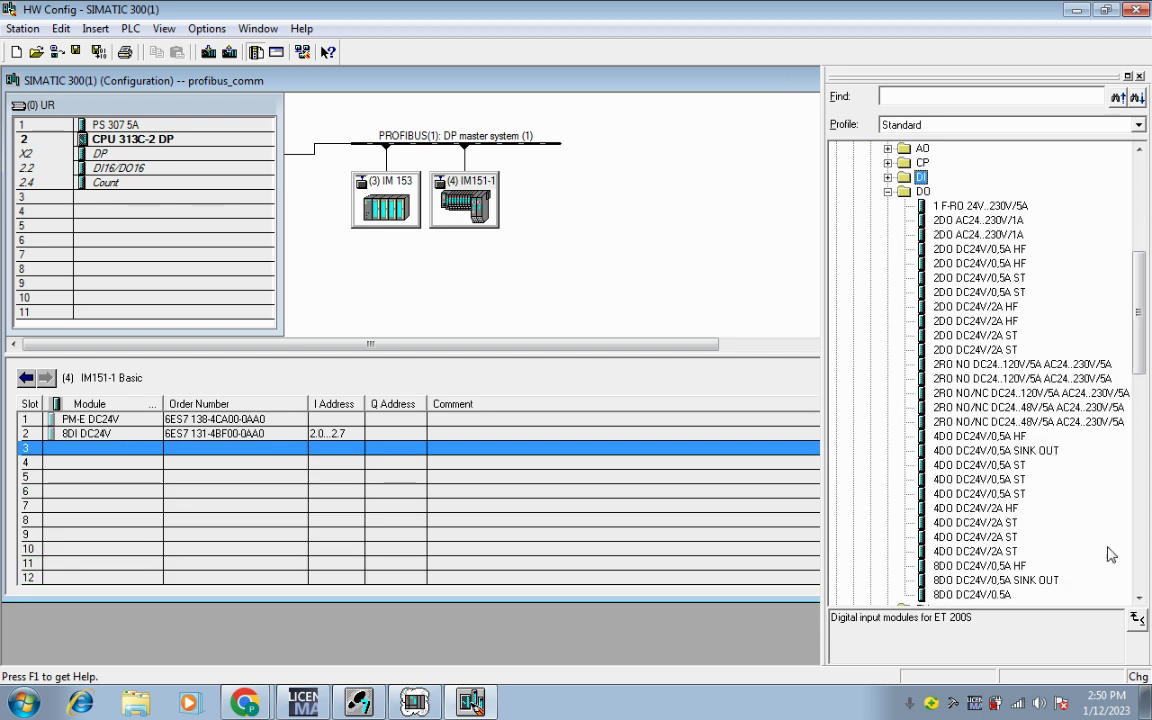
{"action": "double_click", "coordinate": [970, 594]}
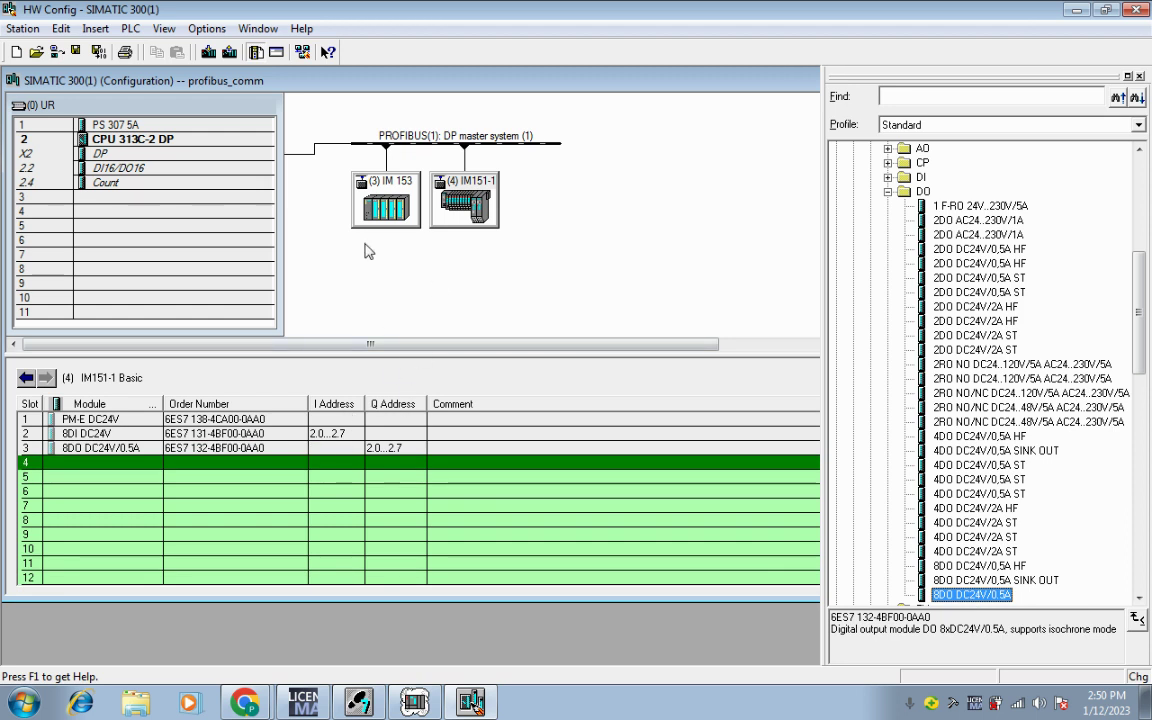
Step: Check the I/O addresses of the modules in the IM 153 and IM151-1 Basic slaves
{"action": "double_click", "coordinate": [345, 197]}
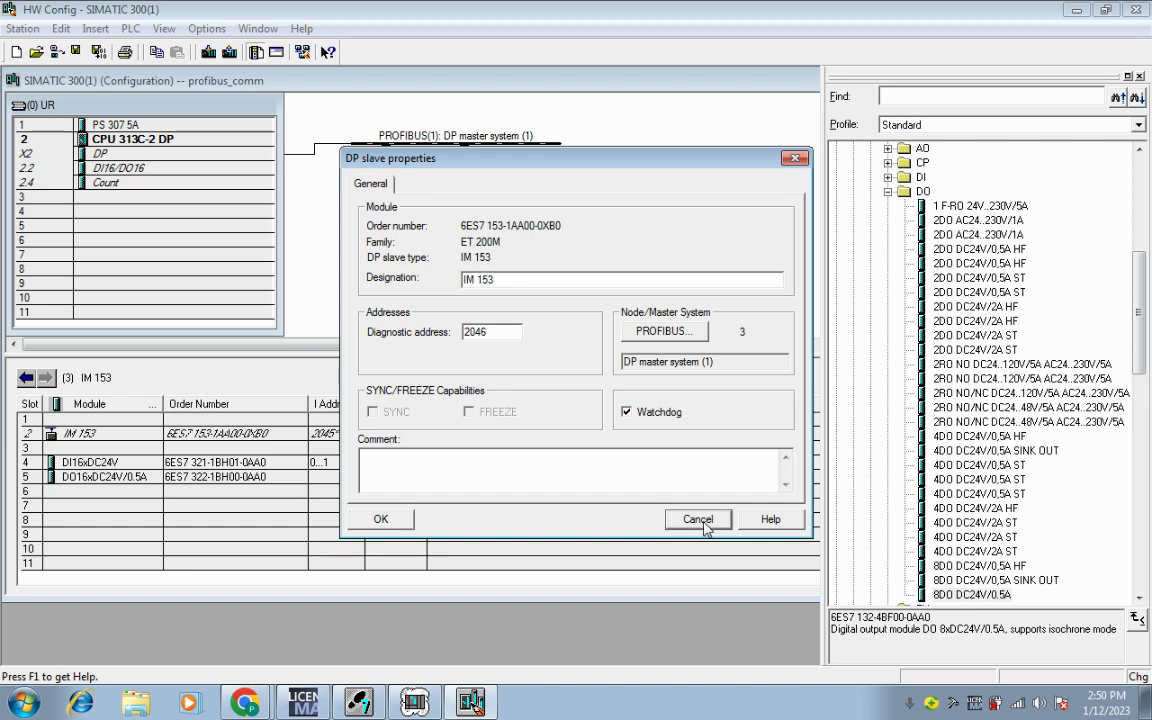
{"action": "left_click", "coordinate": [704, 527]}
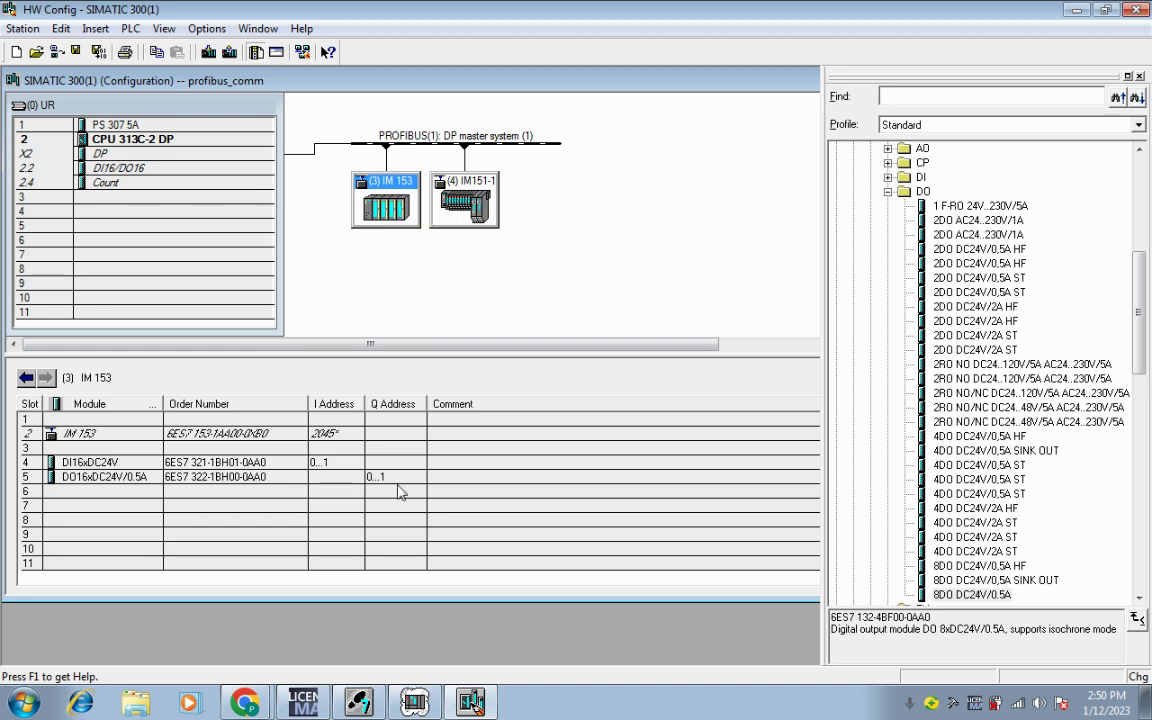
{"action": "left_click", "coordinate": [451, 215]}
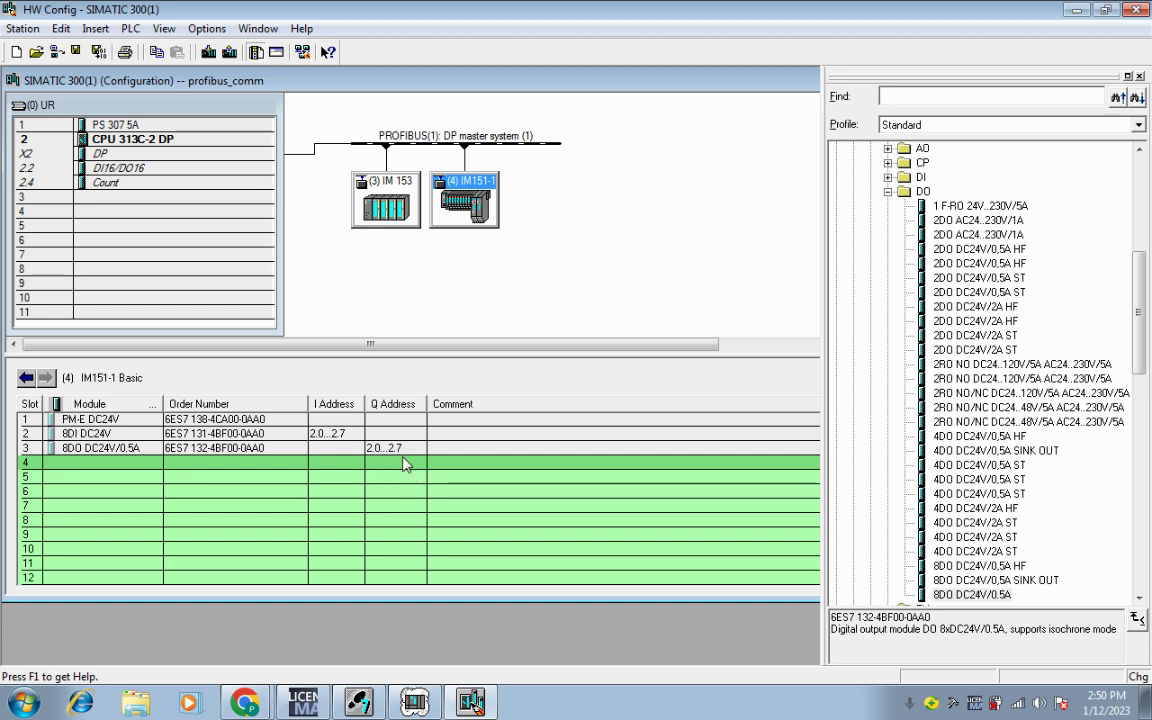
{"action": "left_click", "coordinate": [378, 228]}
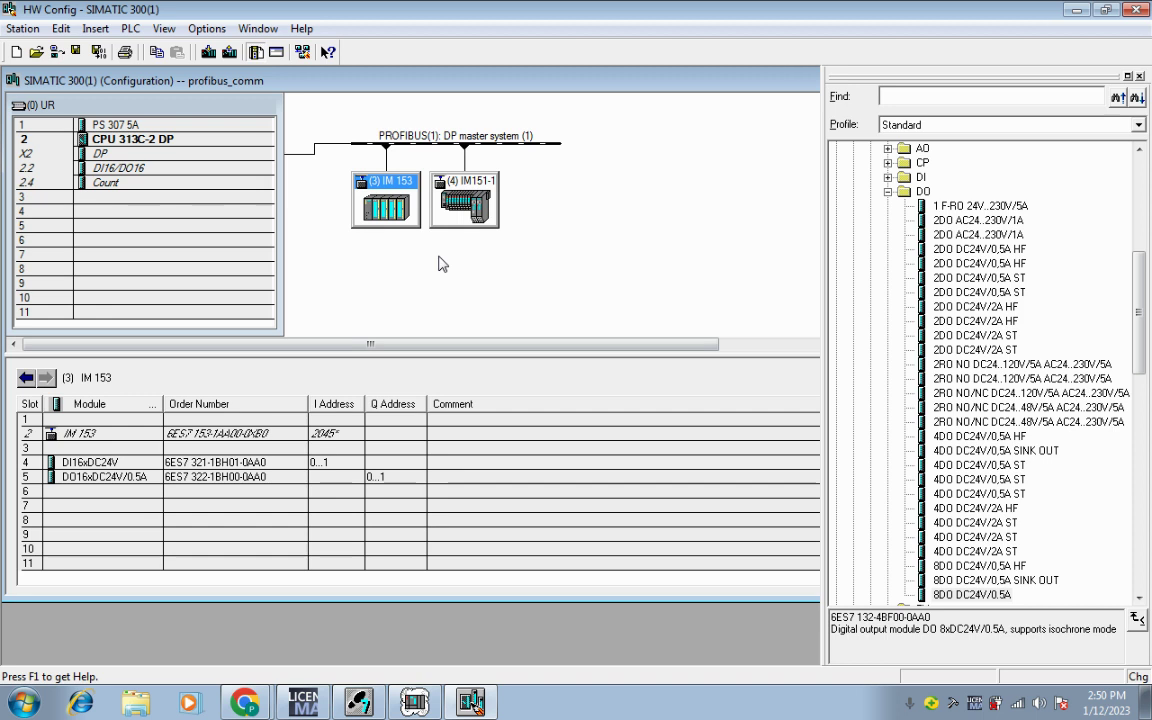
Step: Rearrange the slaves on the PROFIBUS line, placing IM 153 above it and IM151-1 below it, nearer the CPU rack
{"action": "left_click_drag", "start_coordinate": [388, 197], "coordinate": [378, 102]}
{"action": "left_click_drag", "start_coordinate": [457, 199], "coordinate": [390, 200]}
{"action": "left_click", "coordinate": [532, 186]}
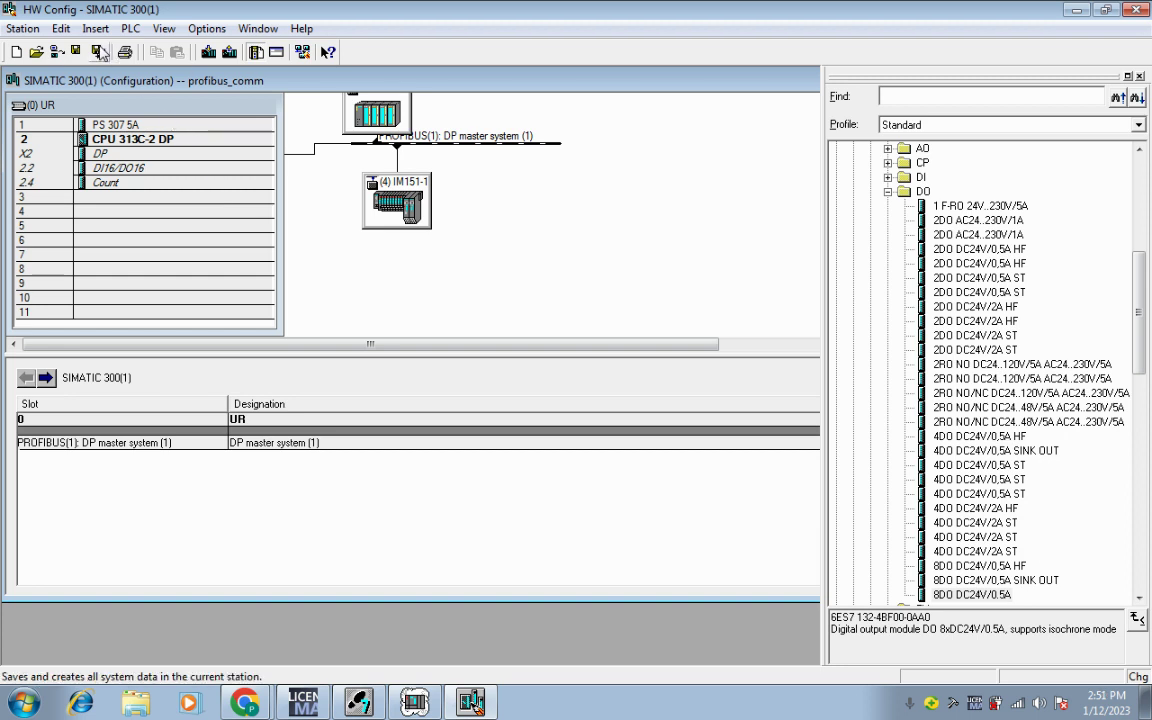
Step: Save and compile the station configuration and download it to the CPU 313C-2 DP at PROFIBUS address 2
{"action": "left_click", "coordinate": [99, 52]}
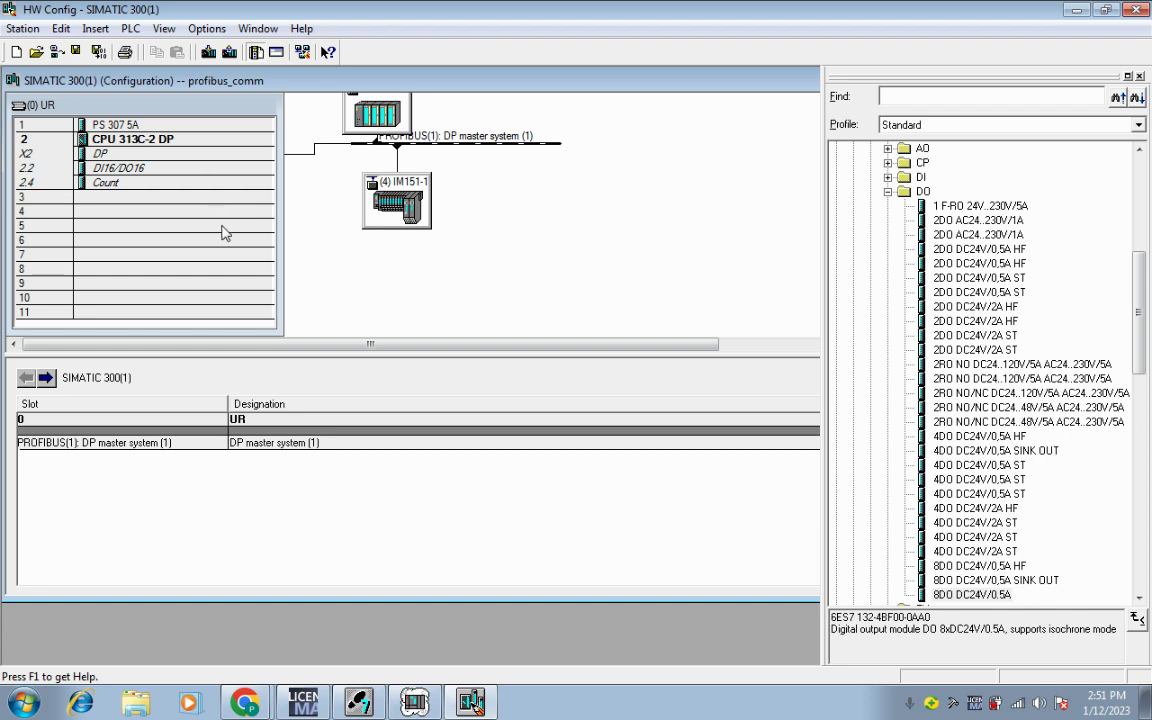
{"action": "left_click", "coordinate": [209, 55]}
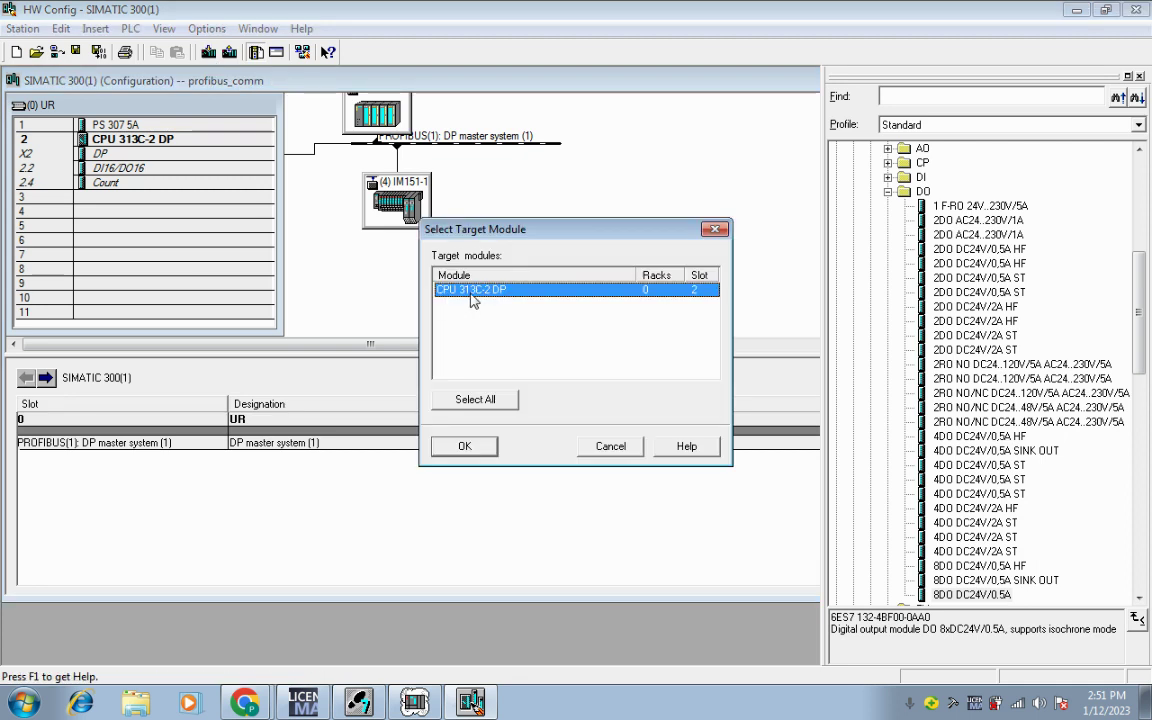
{"action": "left_click", "coordinate": [466, 445]}
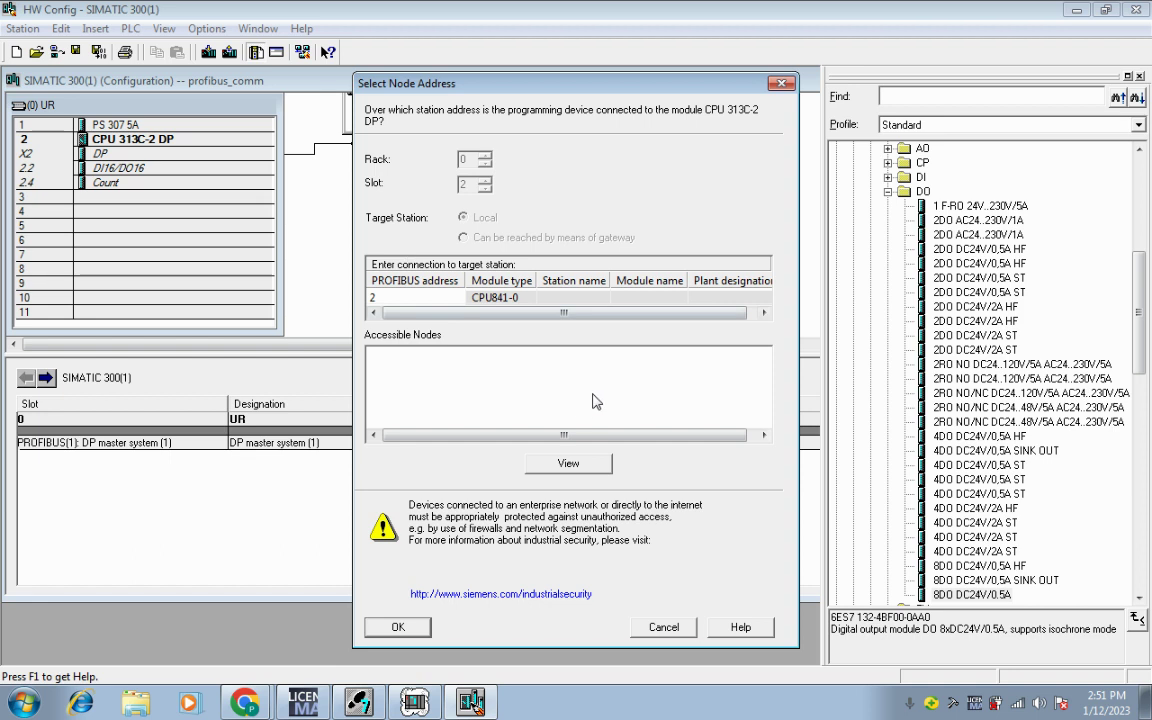
{"action": "left_click", "coordinate": [576, 465]}
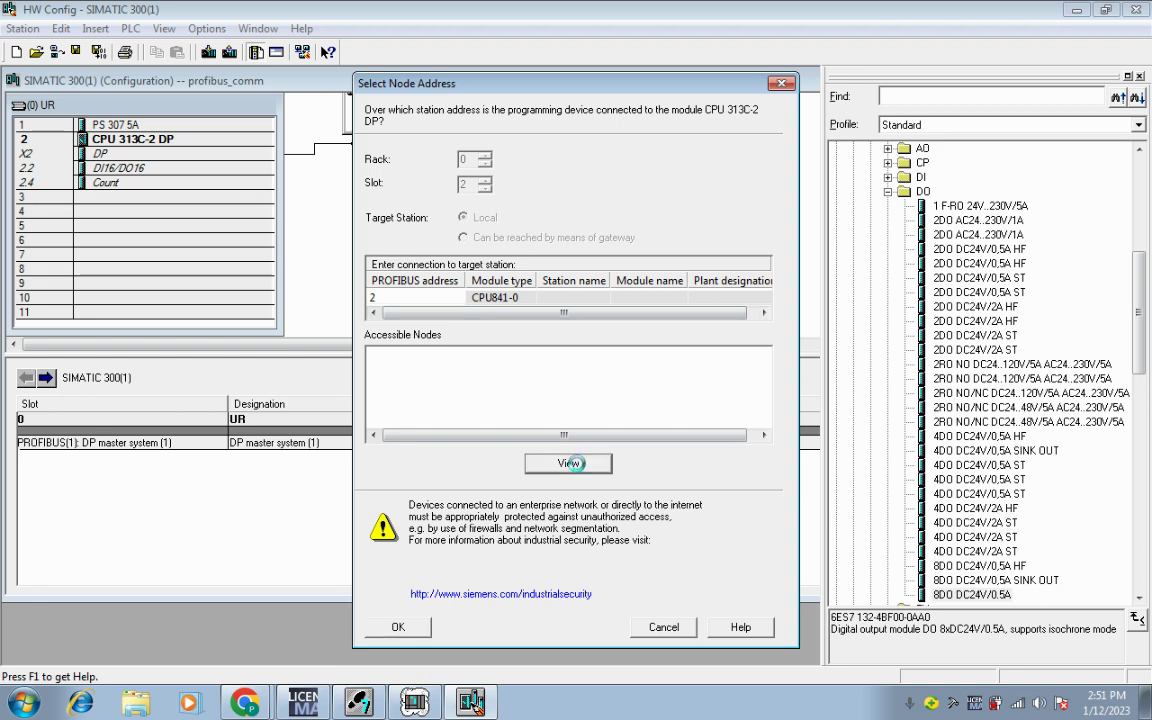
{"action": "left_click", "coordinate": [400, 628]}
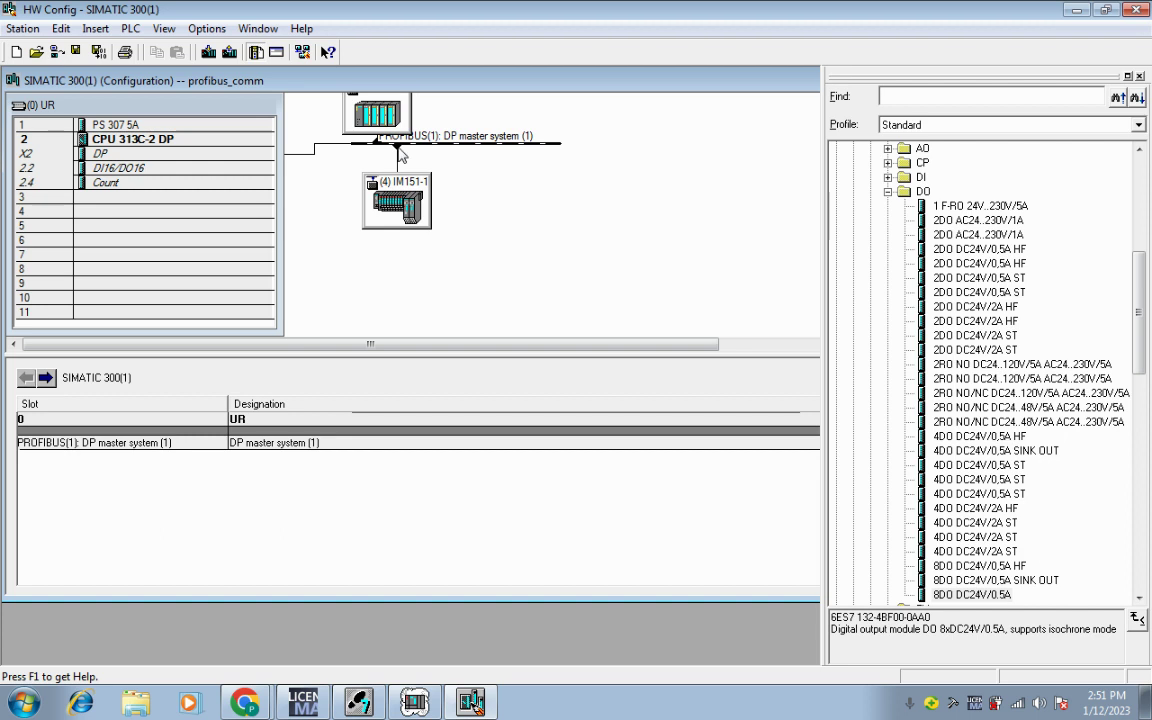
Step: Reposition the IM 153 slave and the DP master system line, and view the IM151-1 Basic slave's properties
{"action": "left_click_drag", "start_coordinate": [365, 143], "coordinate": [412, 126]}
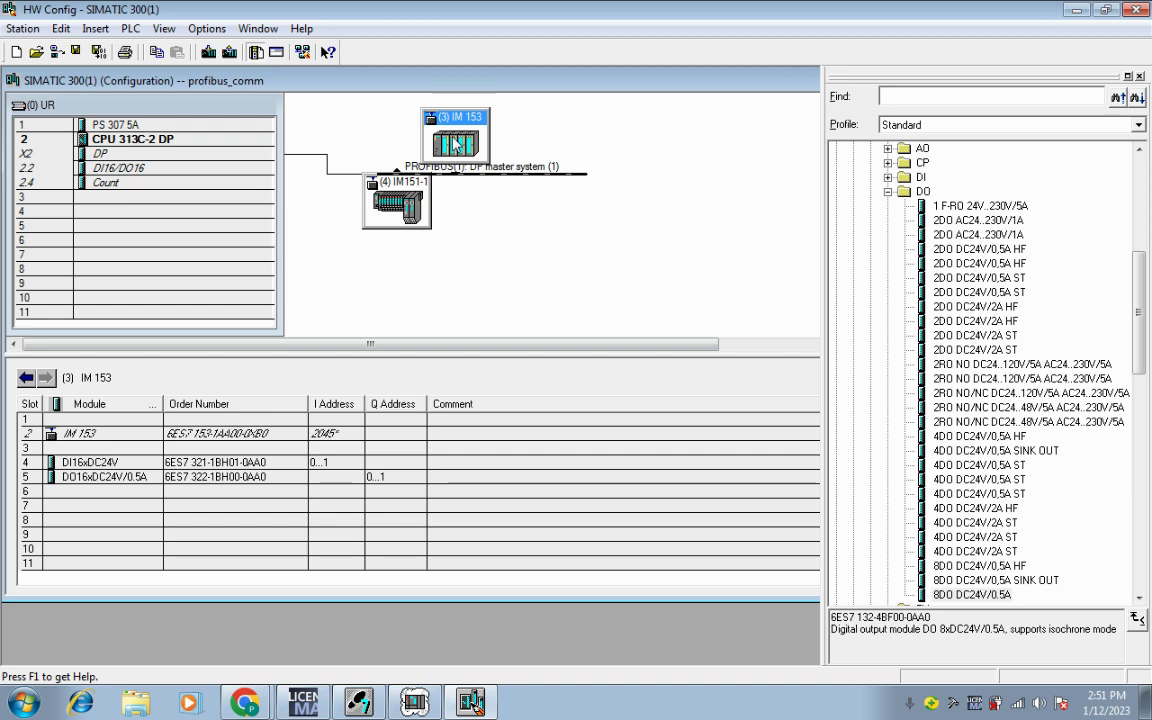
{"action": "double_click", "coordinate": [398, 205]}
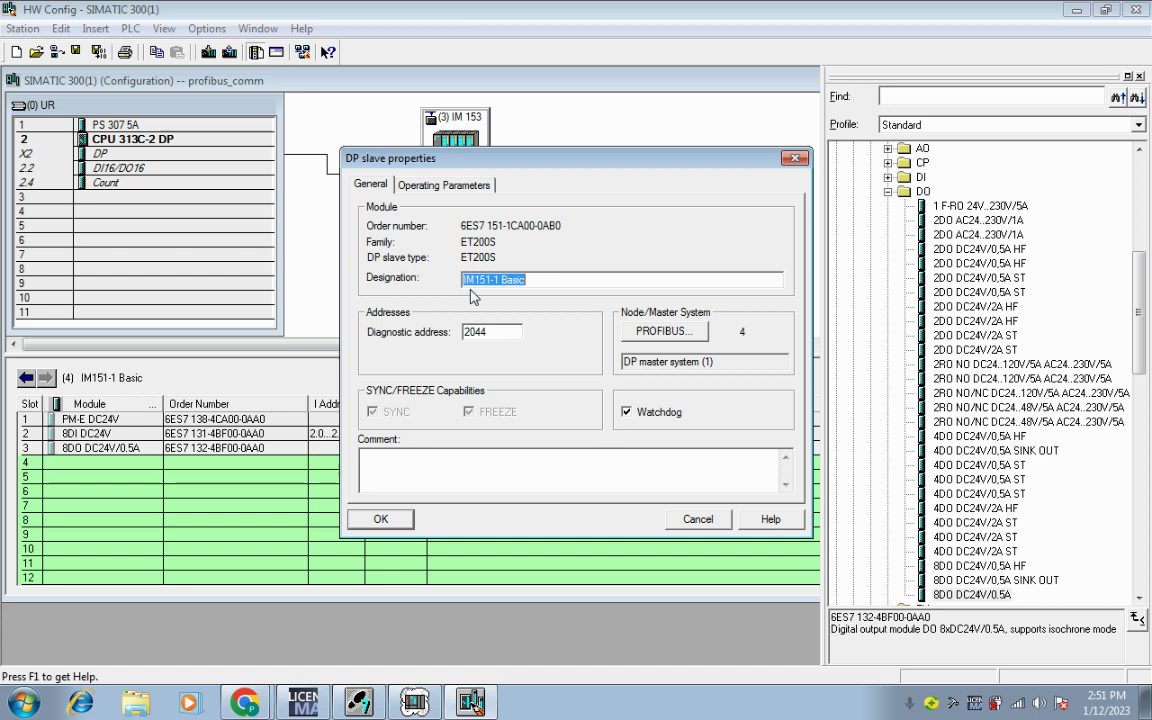
{"action": "left_click", "coordinate": [795, 159]}
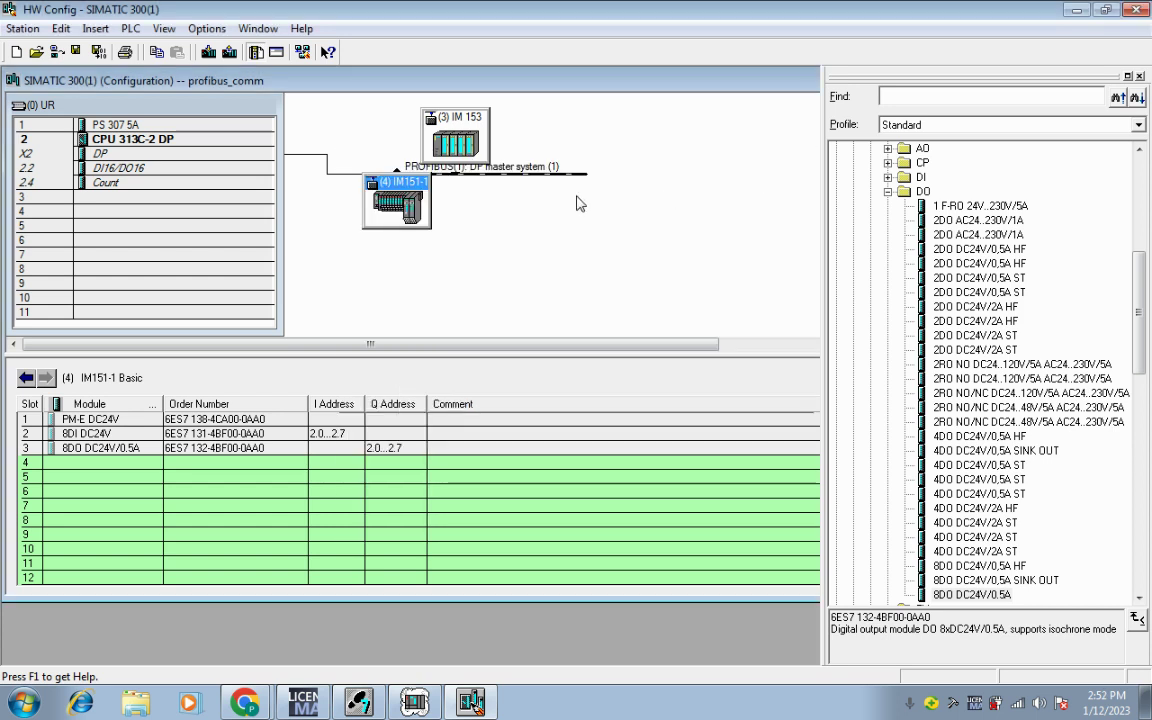
{"action": "left_click", "coordinate": [475, 228]}
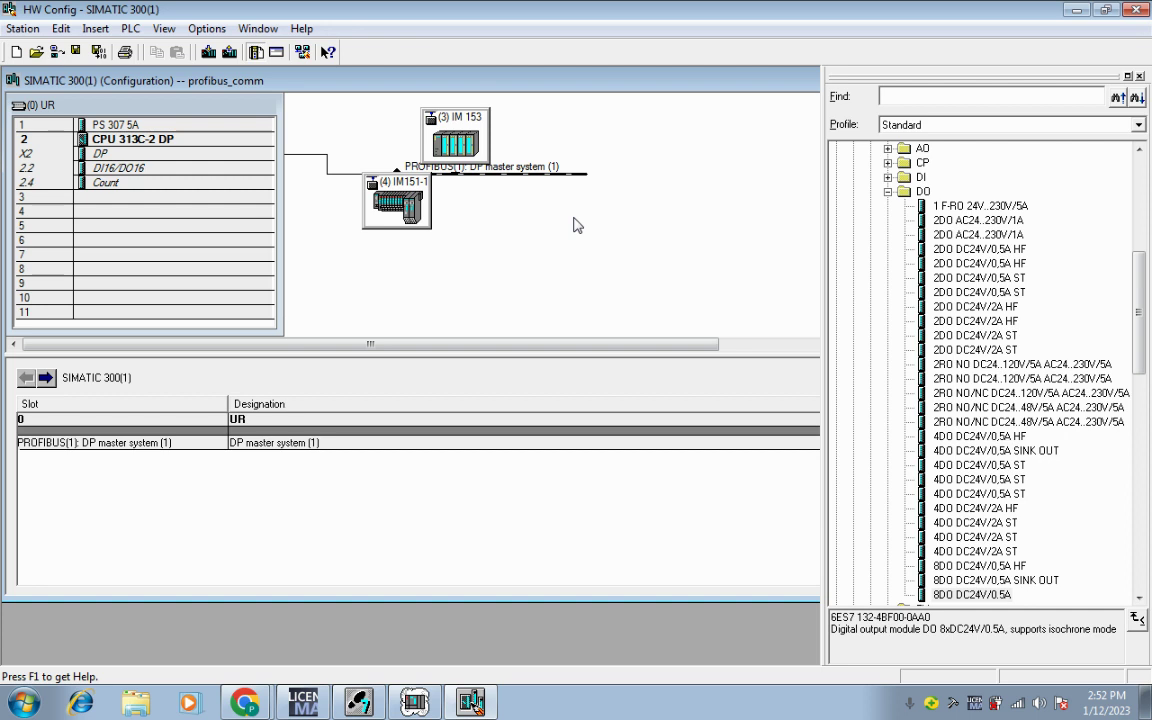
Step: In SIMATIC Manager, open block OB1 of the CPU 313C-2 DP program in the ladder editor and enlarge its window
{"action": "left_click", "coordinate": [362, 703]}
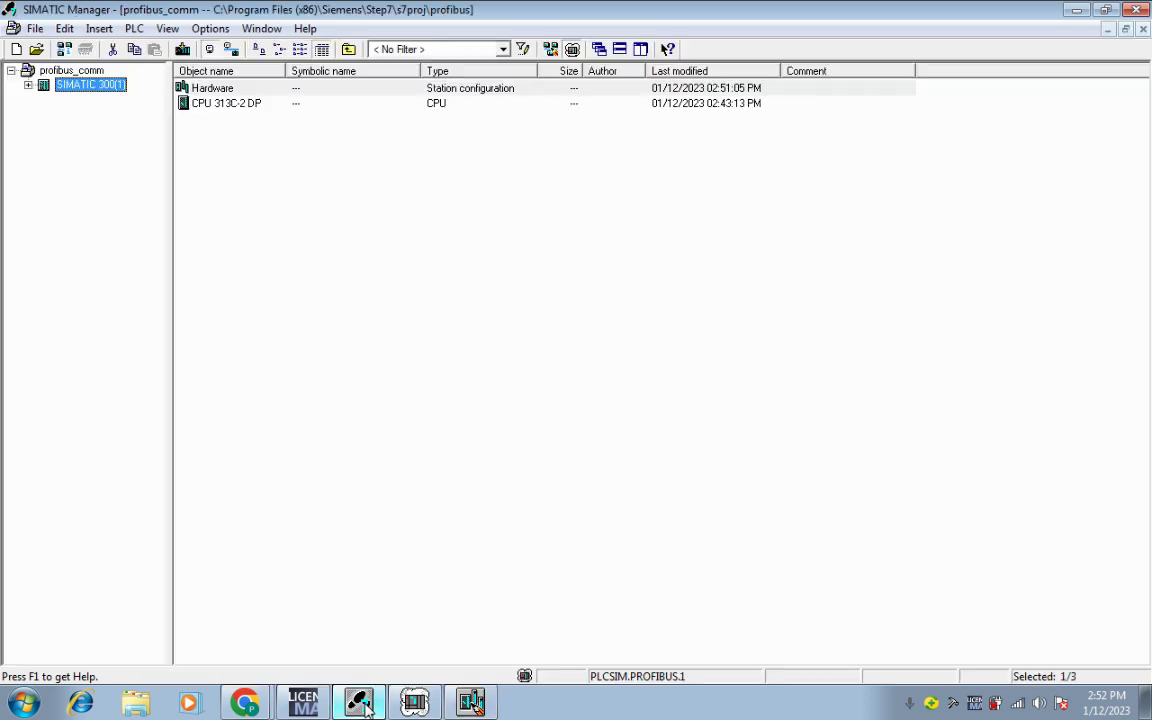
{"action": "left_click", "coordinate": [28, 85]}
{"action": "left_click", "coordinate": [45, 99]}
{"action": "left_click", "coordinate": [62, 114]}
{"action": "left_click", "coordinate": [130, 142]}
{"action": "double_click", "coordinate": [197, 114]}
{"action": "left_click", "coordinate": [388, 499]}
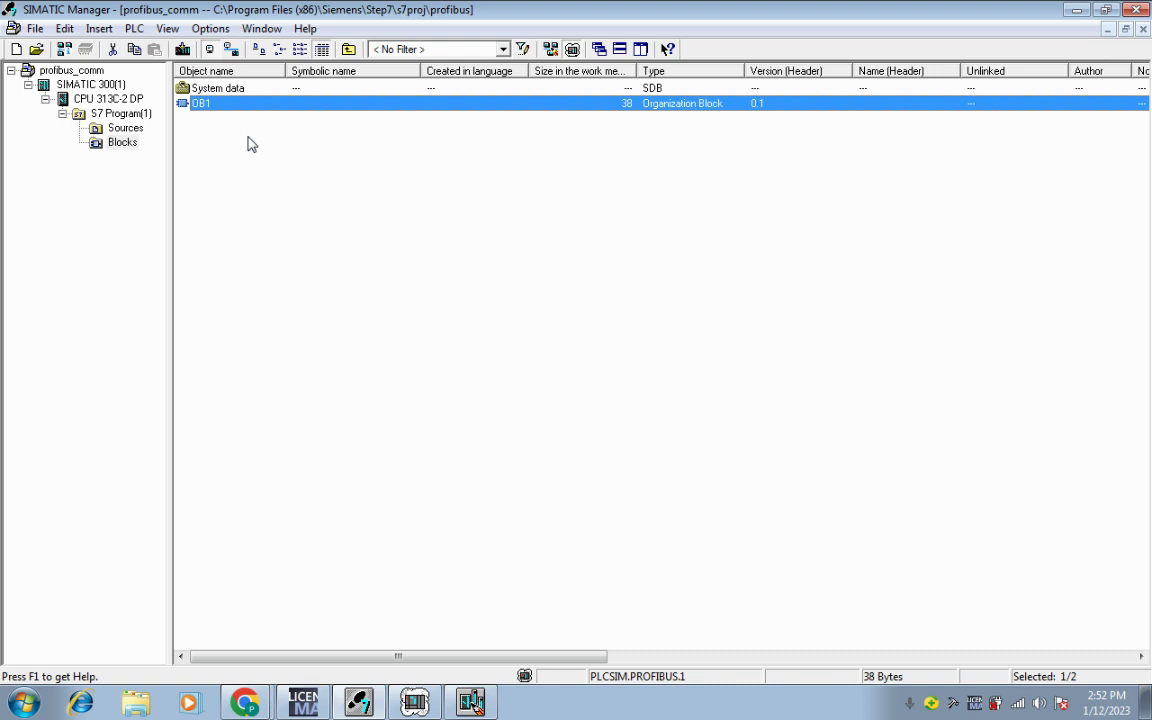
{"action": "double_click", "coordinate": [218, 104]}
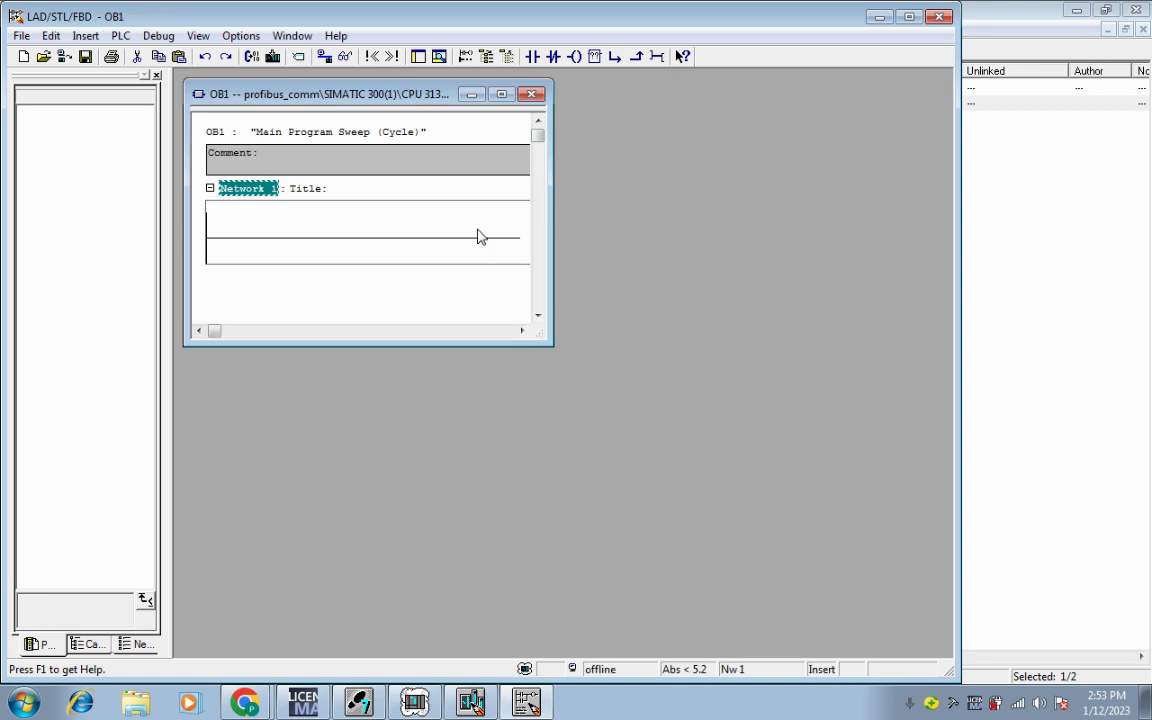
{"action": "left_click_drag", "start_coordinate": [545, 343], "coordinate": [937, 657]}
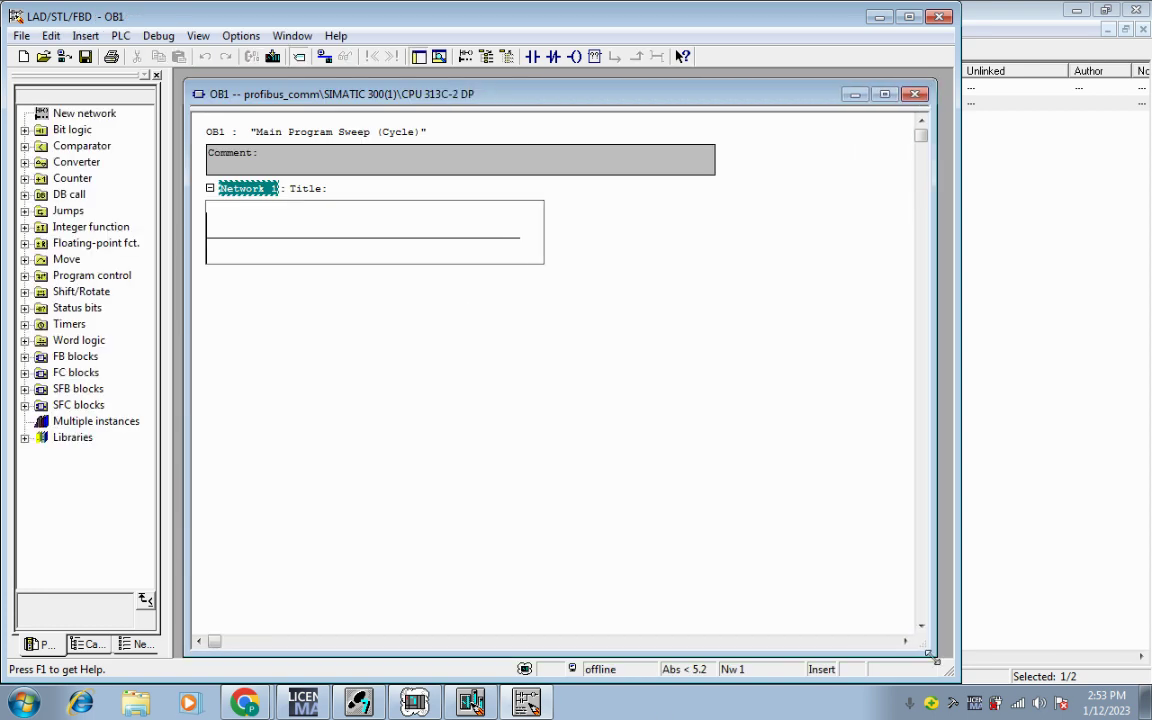
Step: Bring up S7-PLCSIM beside the editor and insert a normally open contact and an output coil in Network 1 of OB1
{"action": "left_click", "coordinate": [414, 700]}
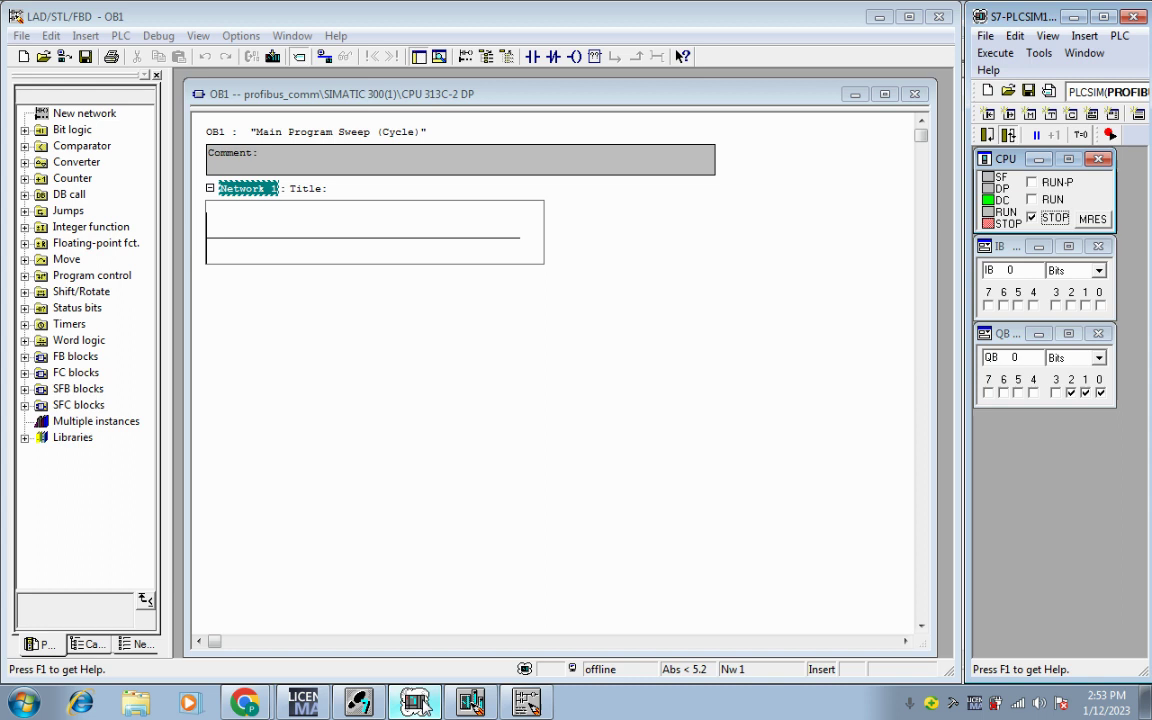
{"action": "left_click", "coordinate": [350, 239]}
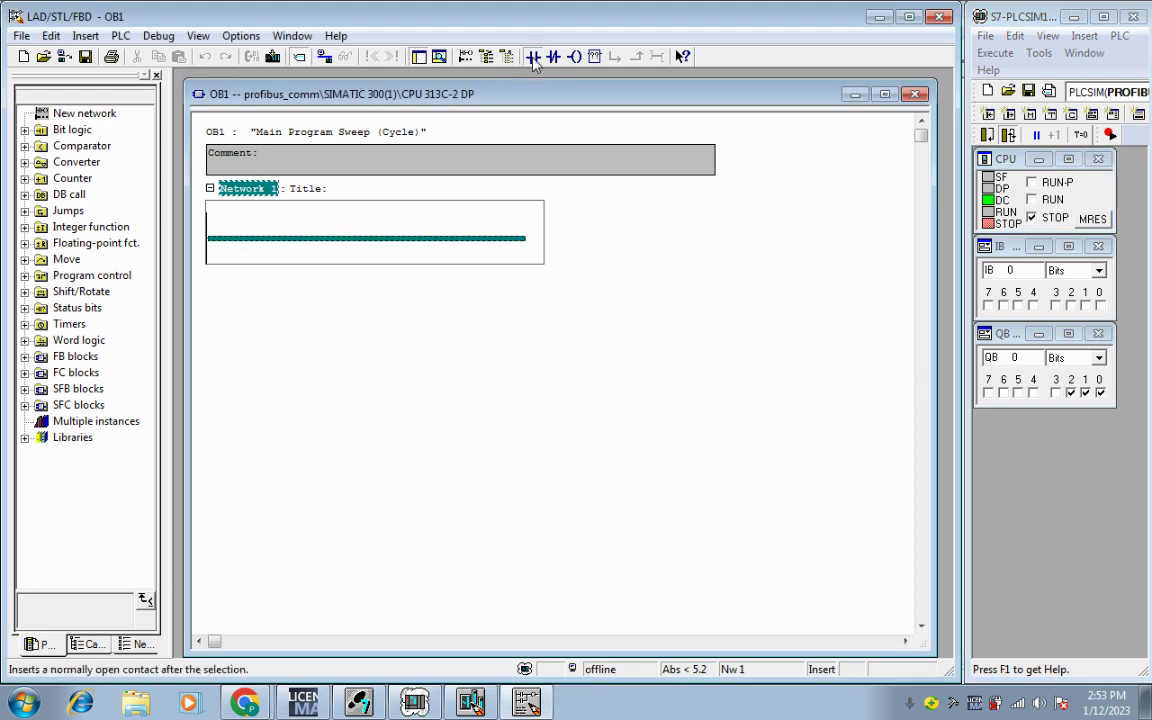
{"action": "key", "text": "F2"}
{"action": "key", "text": "F7"}
Step: Copy Network 1 and paste it twice to create Networks 2 and 3 with the same contact and coil
{"action": "right_click", "coordinate": [240, 189]}
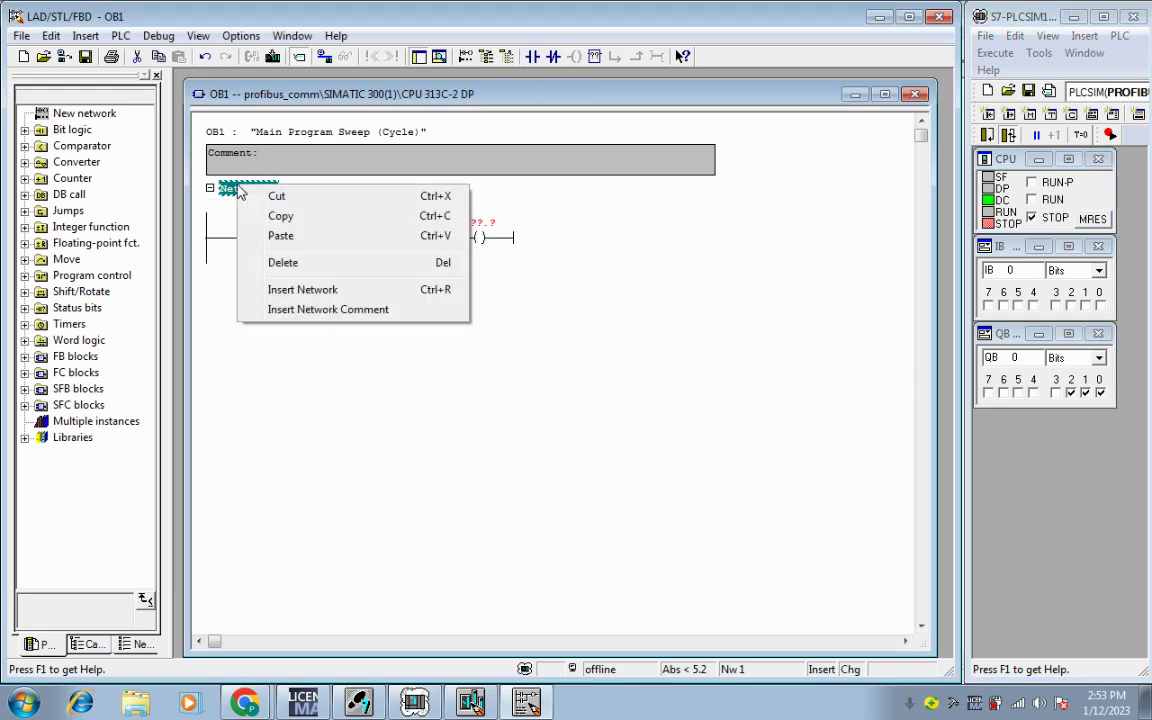
{"action": "left_click", "coordinate": [266, 213]}
{"action": "right_click", "coordinate": [260, 200]}
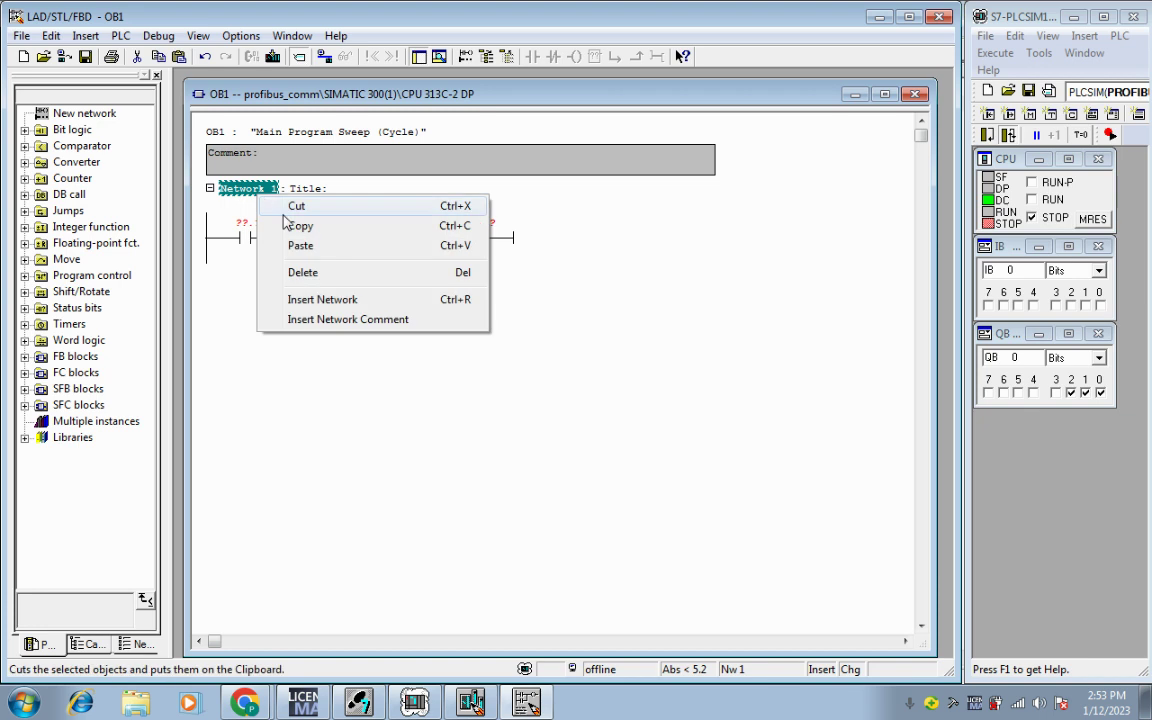
{"action": "left_click", "coordinate": [280, 244]}
{"action": "right_click", "coordinate": [268, 200]}
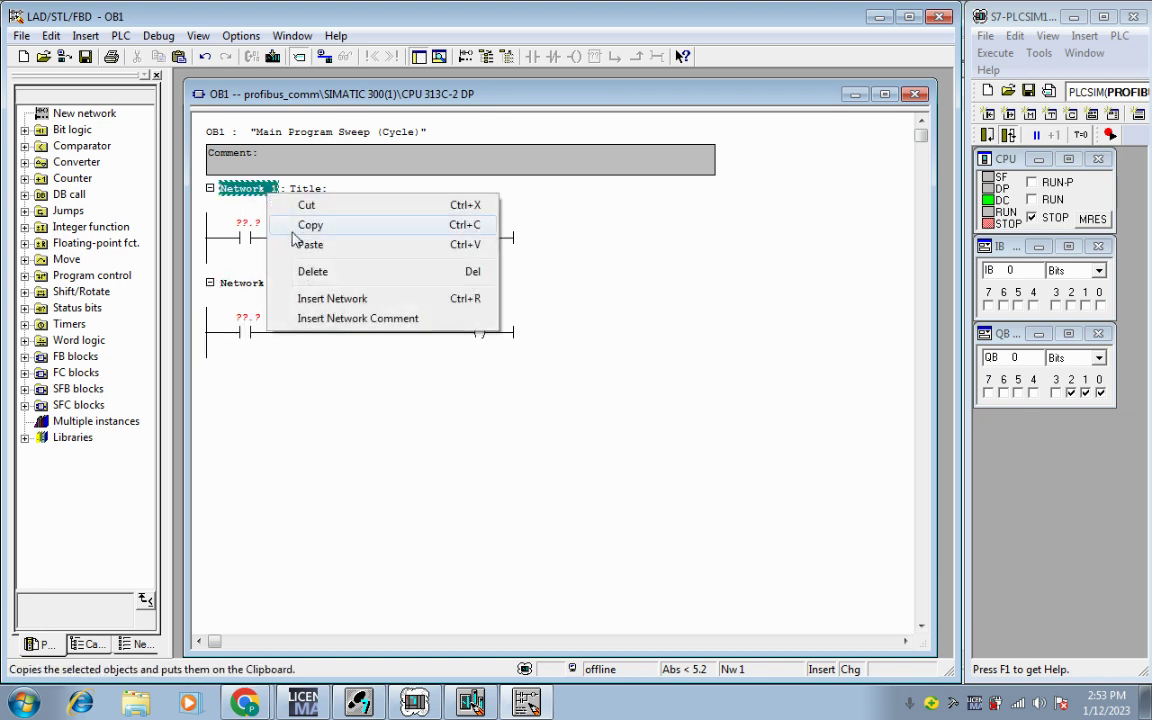
{"action": "left_click", "coordinate": [305, 244]}
{"action": "left_click", "coordinate": [615, 378]}
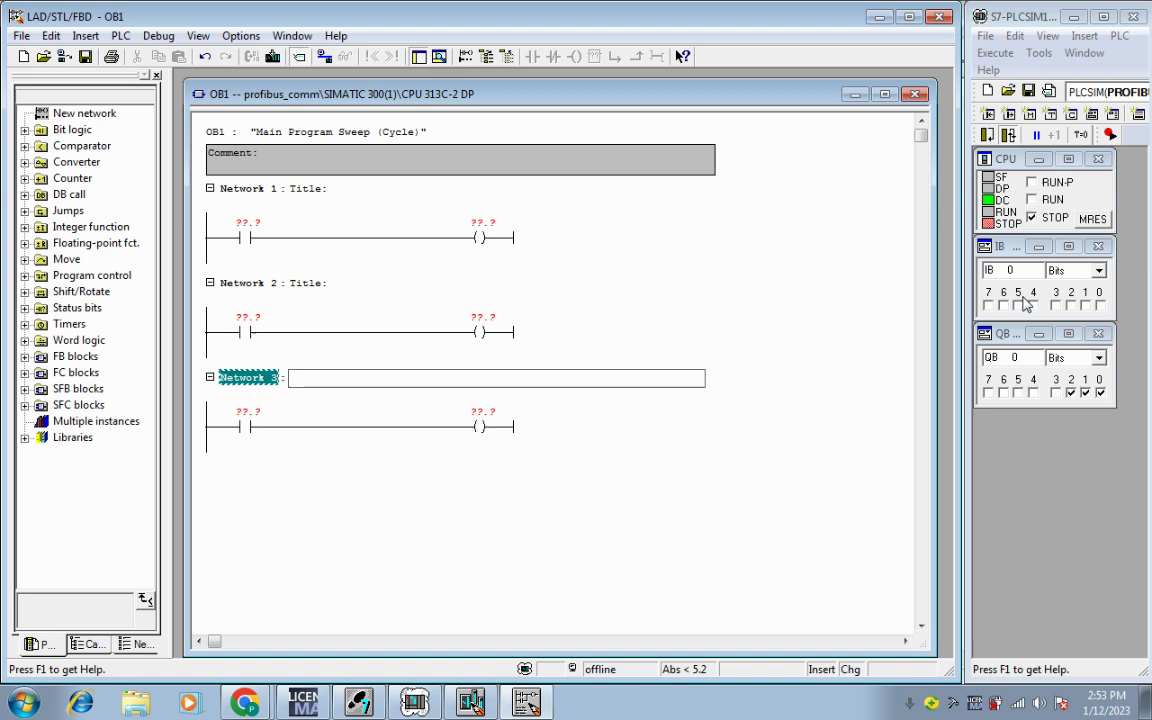
Step: Close the IB 0 and QB 0 variable windows in S7-PLCSIM and return to the OB1 editor
{"action": "double_click", "coordinate": [984, 246]}
{"action": "left_click", "coordinate": [1097, 334]}
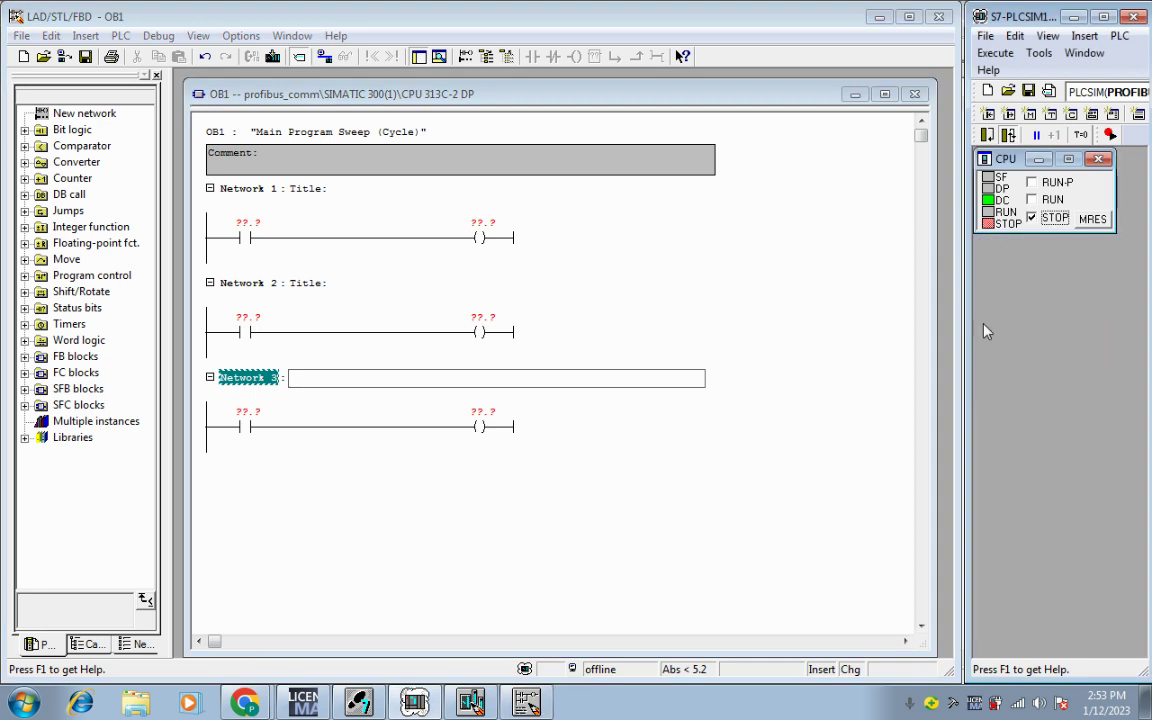
{"action": "left_click", "coordinate": [620, 260]}
Step: Assign the address I124.0 to the normally open contact in Network 1
{"action": "left_click", "coordinate": [247, 226]}
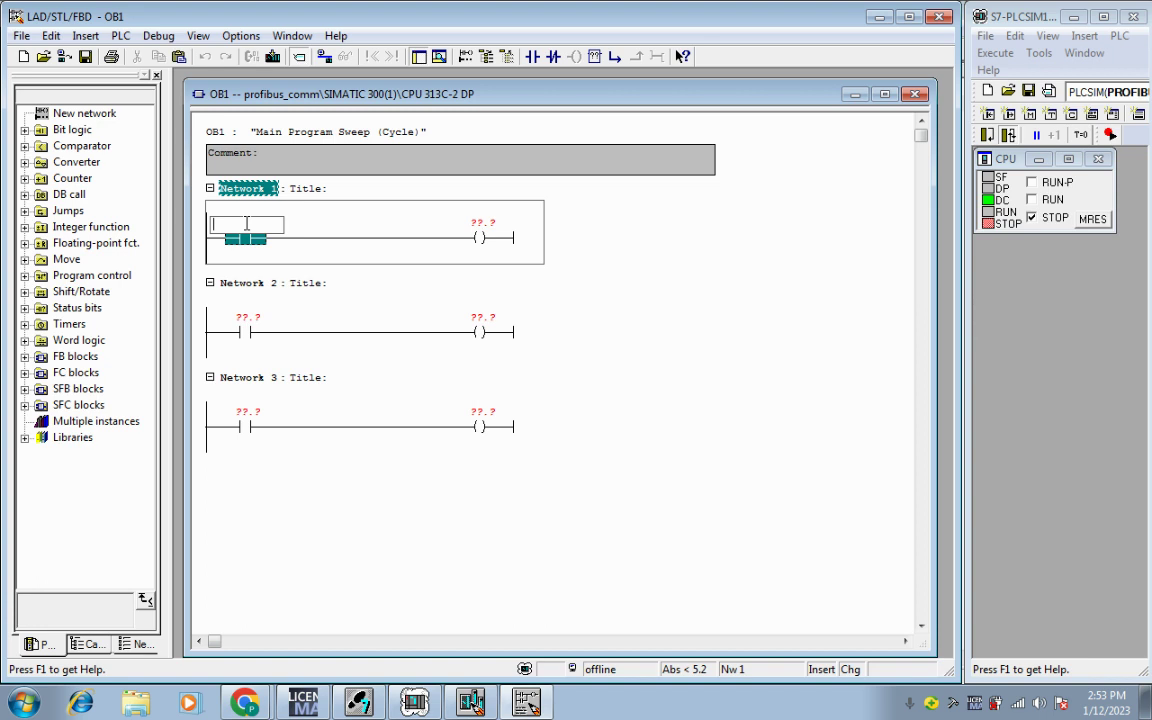
{"action": "type", "text": "i"}
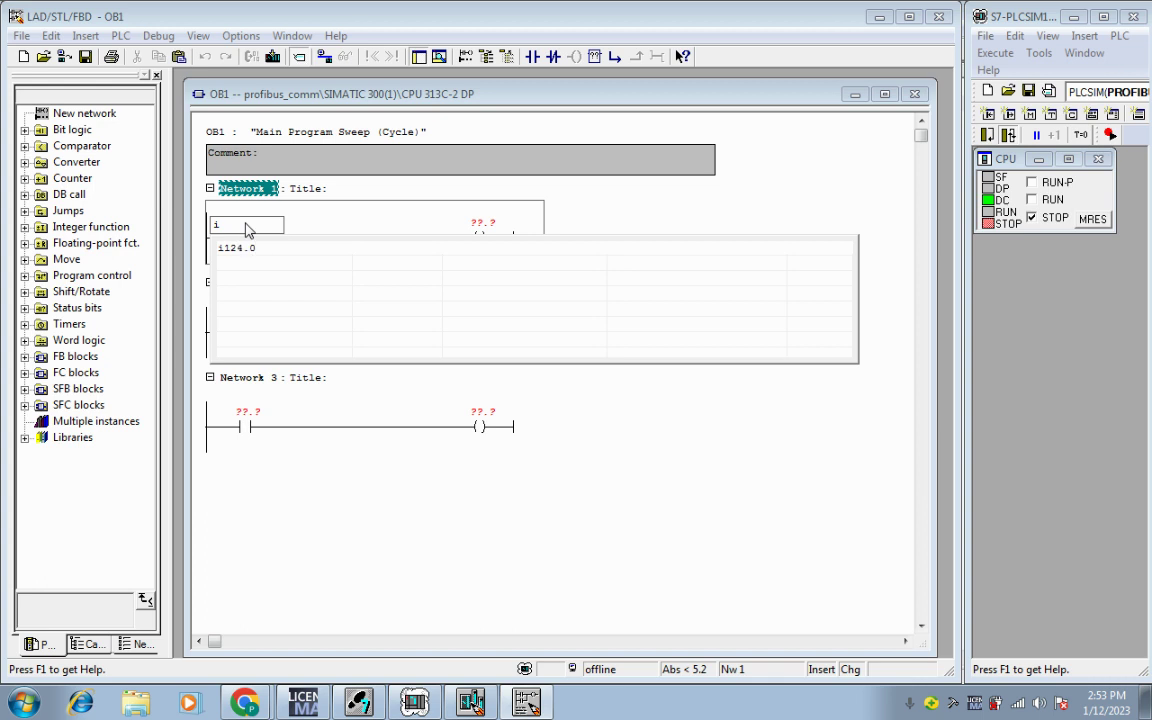
{"action": "key", "text": "Down"}
{"action": "key", "text": "Return"}
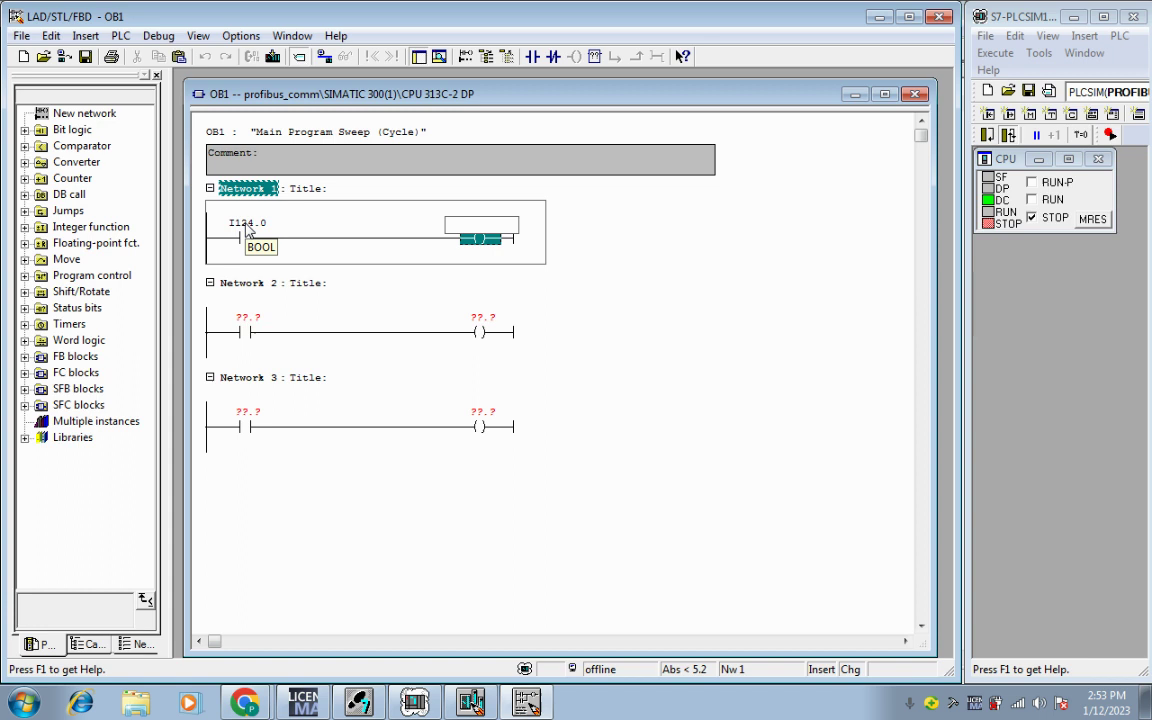
Step: Switch to HW Config, examine the I/O addresses of the IM151-1 Basic modules, and return to the OB1 editor
{"action": "left_click", "coordinate": [473, 702]}
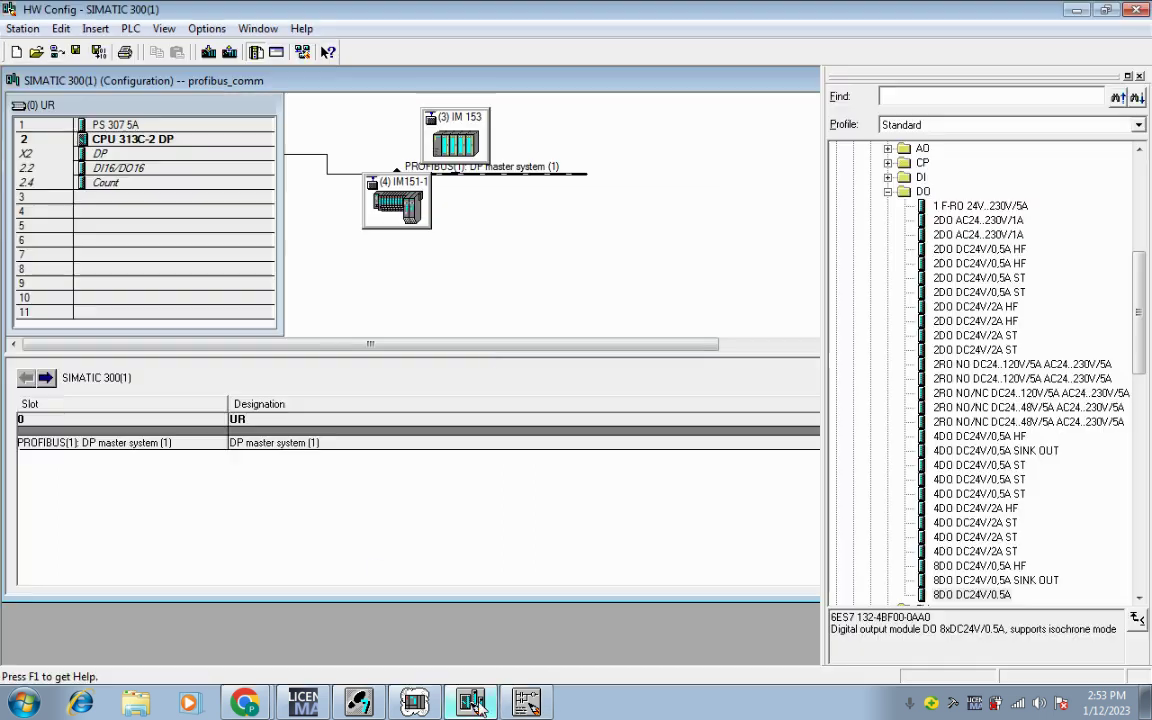
{"action": "left_click", "coordinate": [1108, 12]}
{"action": "left_click_drag", "start_coordinate": [743, 71], "coordinate": [727, 325]}
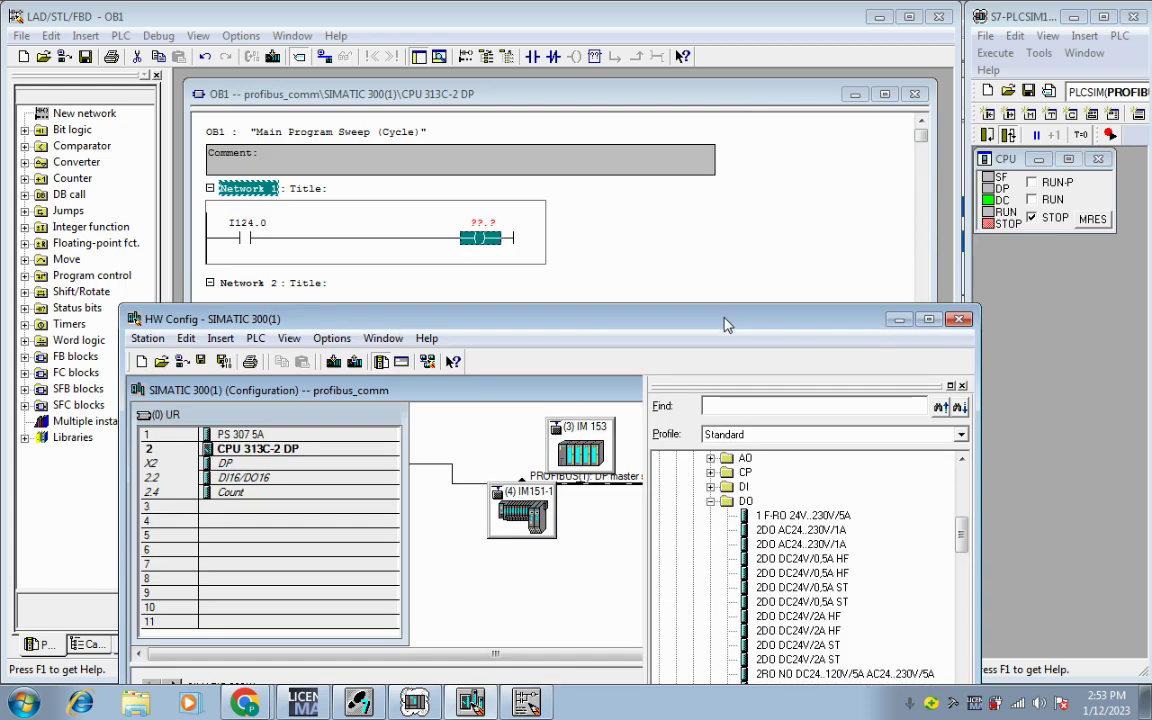
{"action": "left_click", "coordinate": [540, 522]}
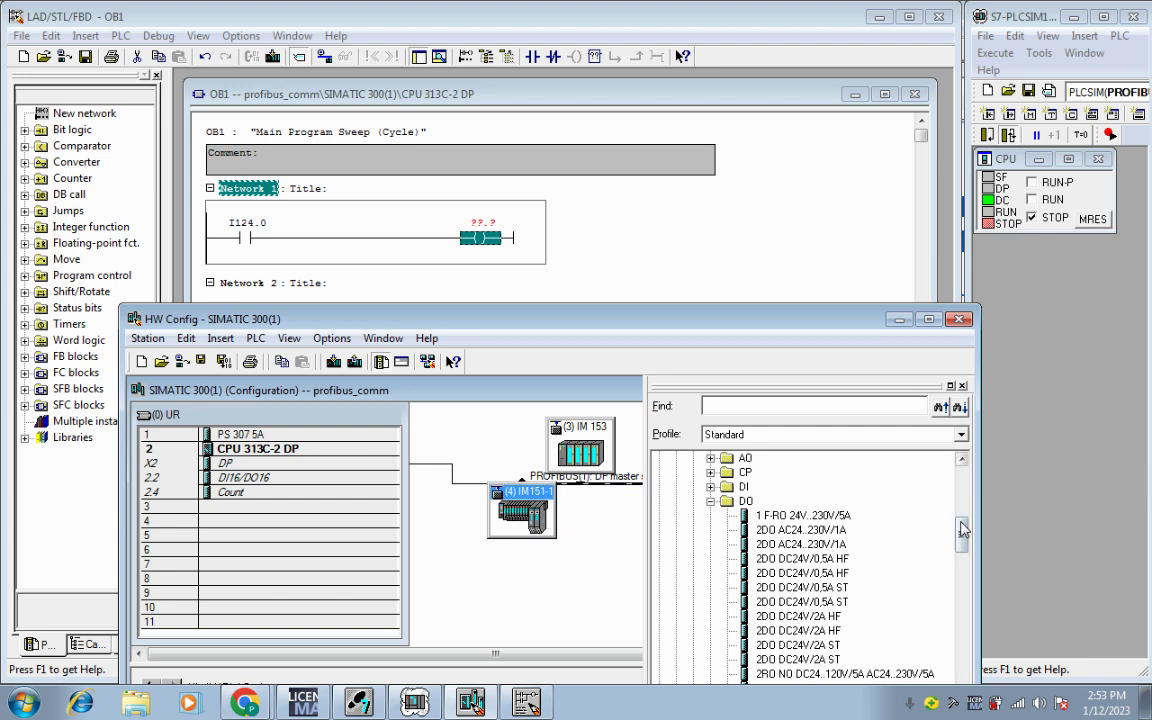
{"action": "scroll", "coordinate": [866, 480], "scroll_direction": "down", "scroll_amount": 10}
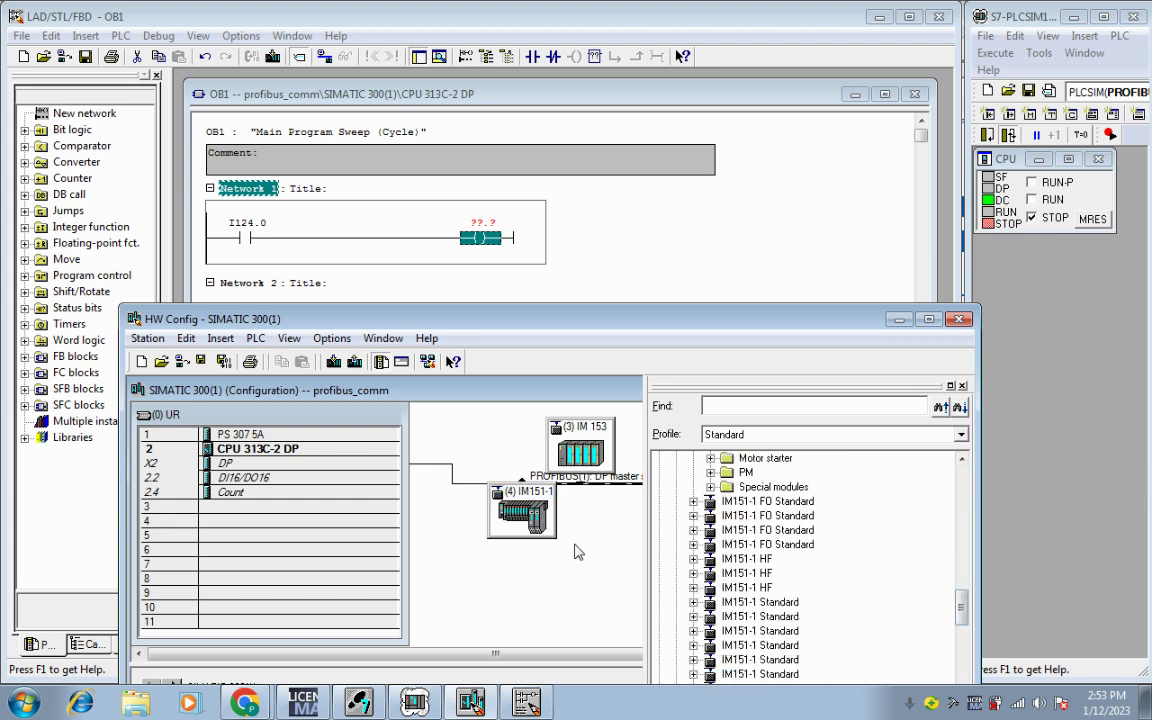
{"action": "scroll", "coordinate": [573, 548], "scroll_direction": "down", "scroll_amount": 10}
{"action": "scroll", "coordinate": [573, 548], "scroll_direction": "up", "scroll_amount": 9}
{"action": "double_click", "coordinate": [501, 455]}
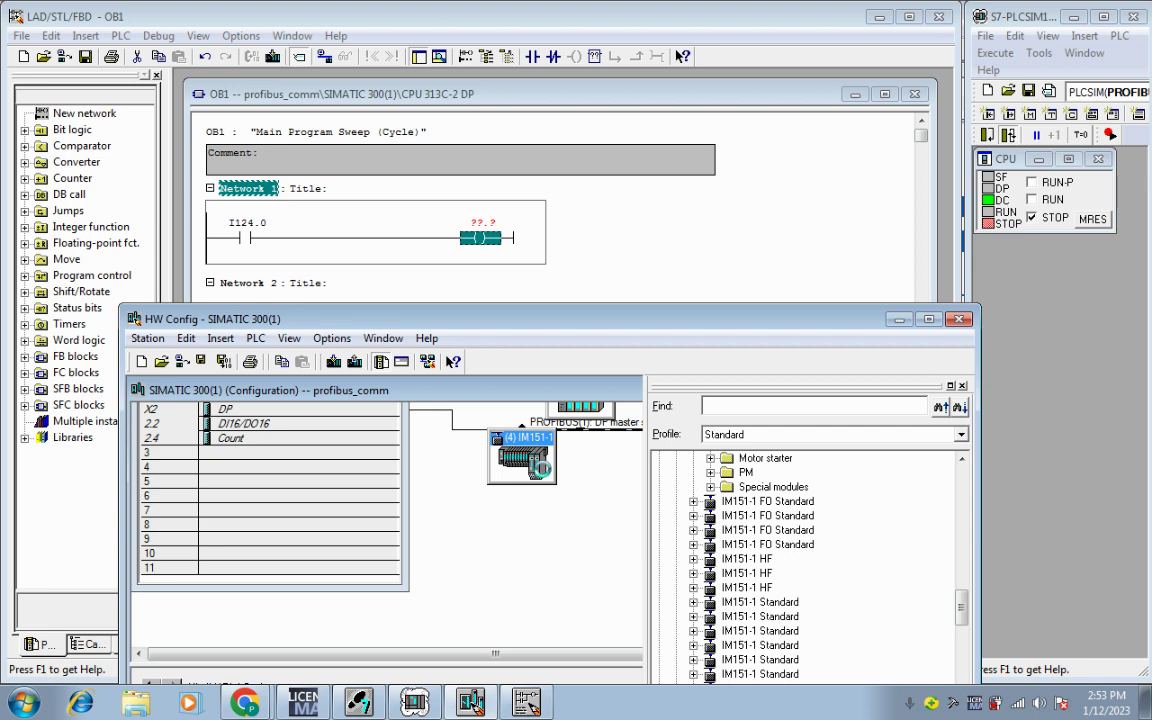
{"action": "left_click", "coordinate": [770, 304]}
{"action": "left_click_drag", "start_coordinate": [727, 336], "coordinate": [749, 171]}
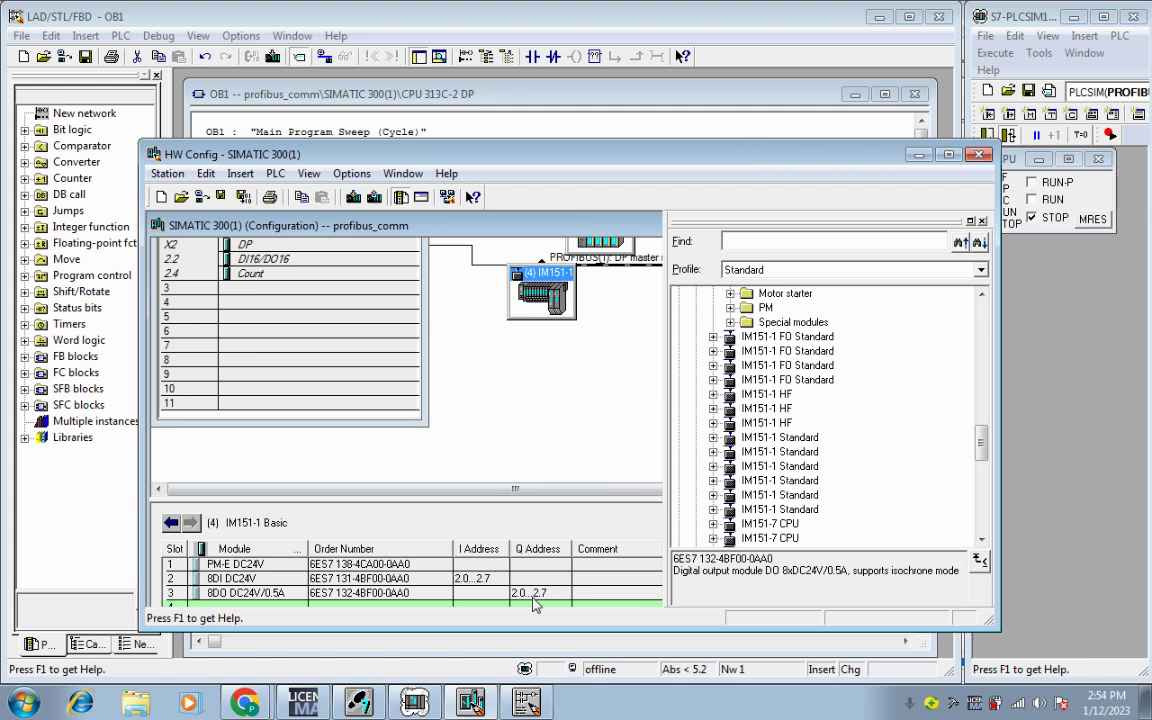
{"action": "left_click", "coordinate": [918, 154]}
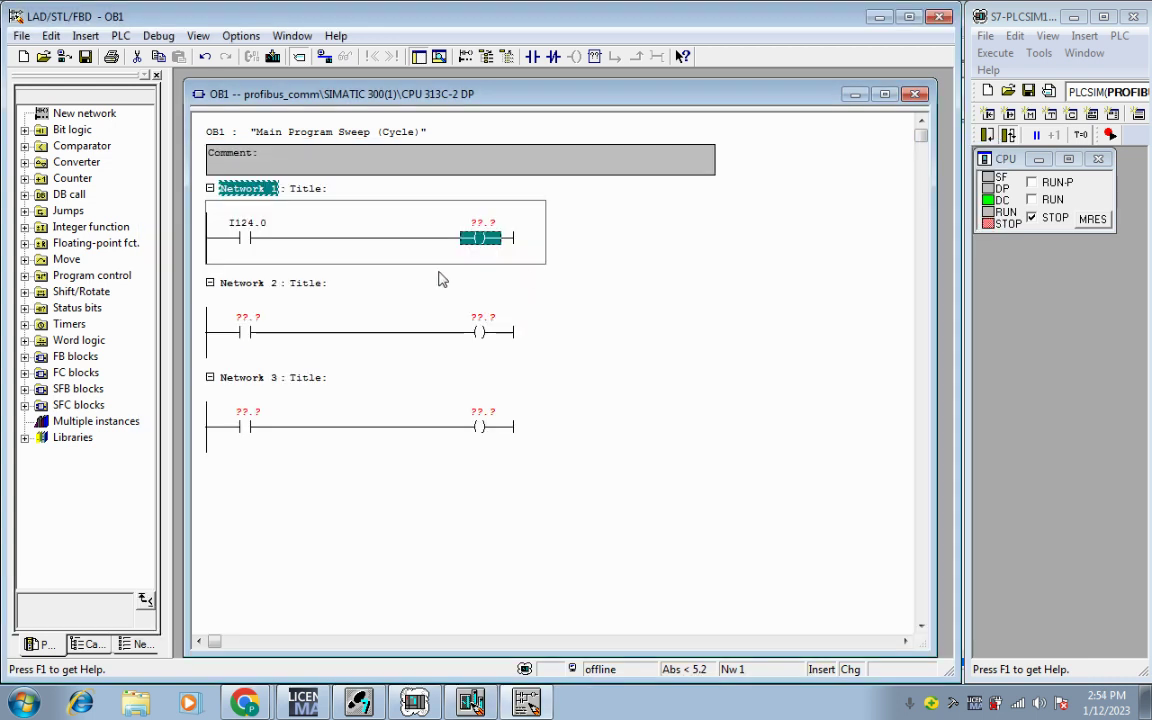
Step: Assign the address Q2.0 to the output coil in Network 1
{"action": "left_click", "coordinate": [480, 220]}
{"action": "type", "text": "q2.0"}
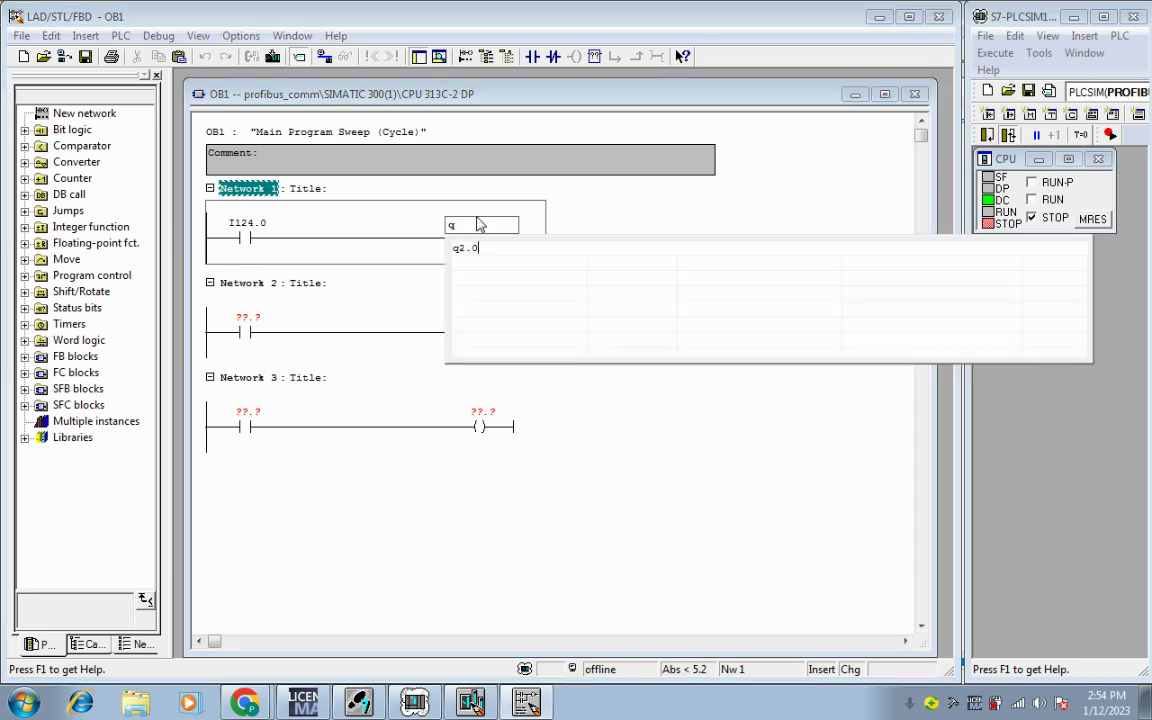
{"action": "key", "text": "Return"}
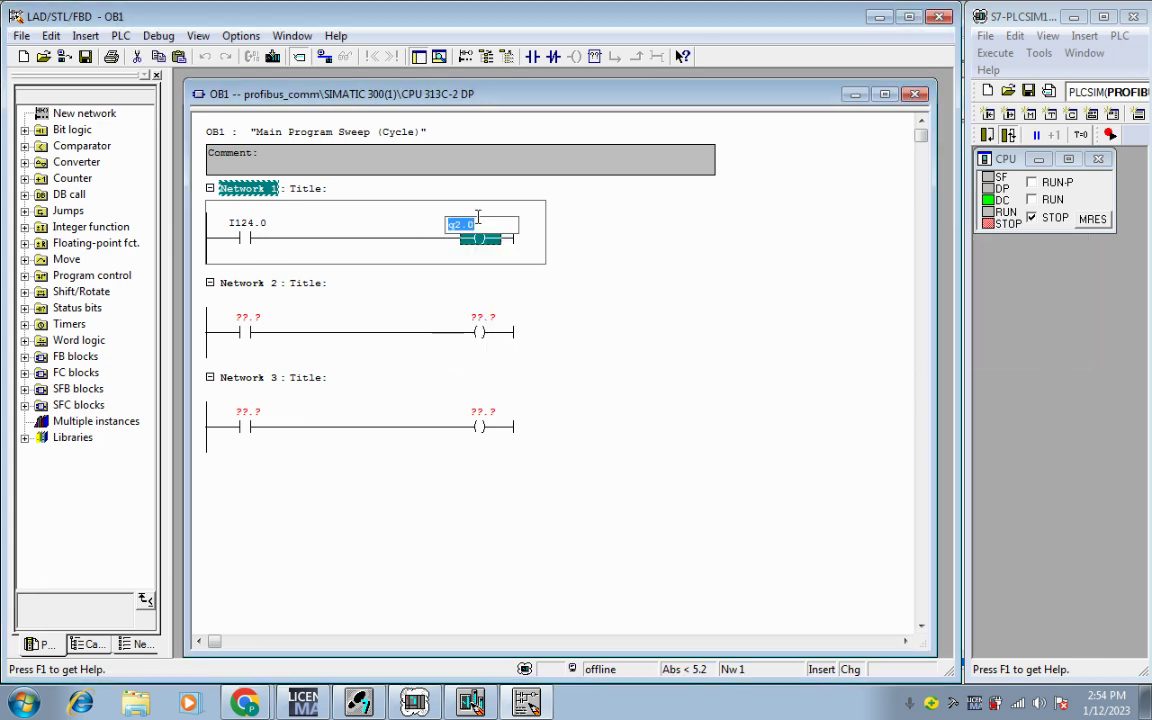
{"action": "key", "text": "Return"}
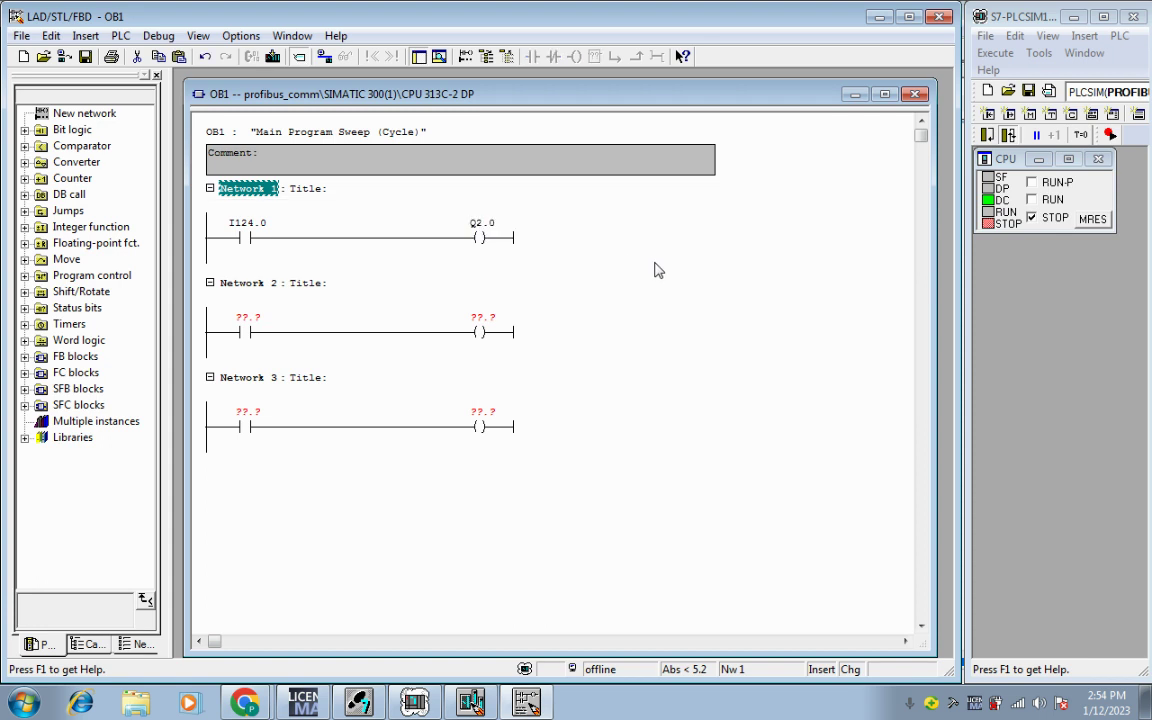
Step: Address Network 2 with I0.0 on the contact and Q124.0 on the coil
{"action": "left_click", "coordinate": [250, 317]}
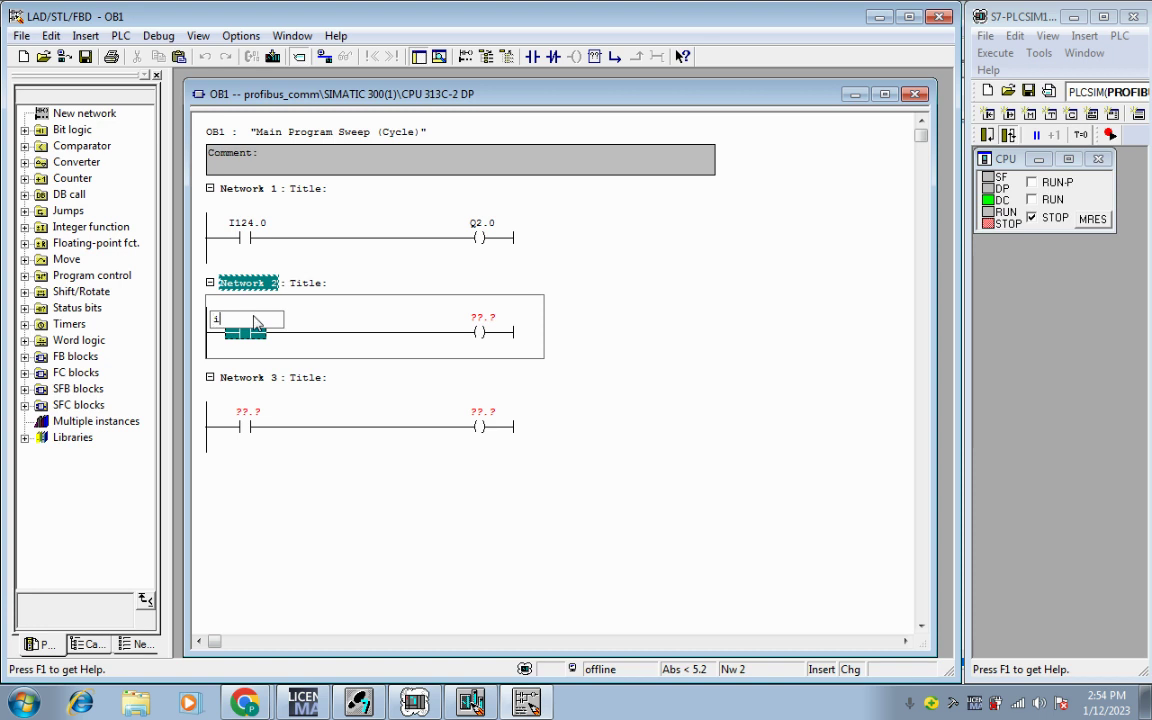
{"action": "type", "text": "i0"}
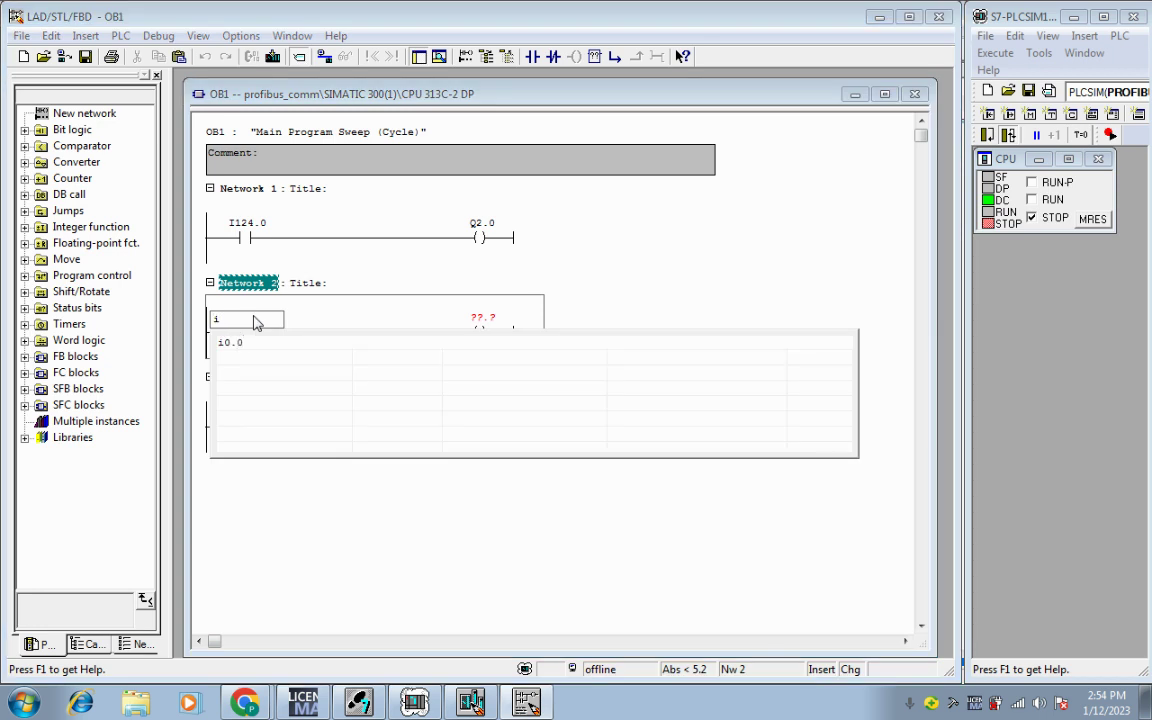
{"action": "type", "text": ".0"}
{"action": "key", "text": "Return"}
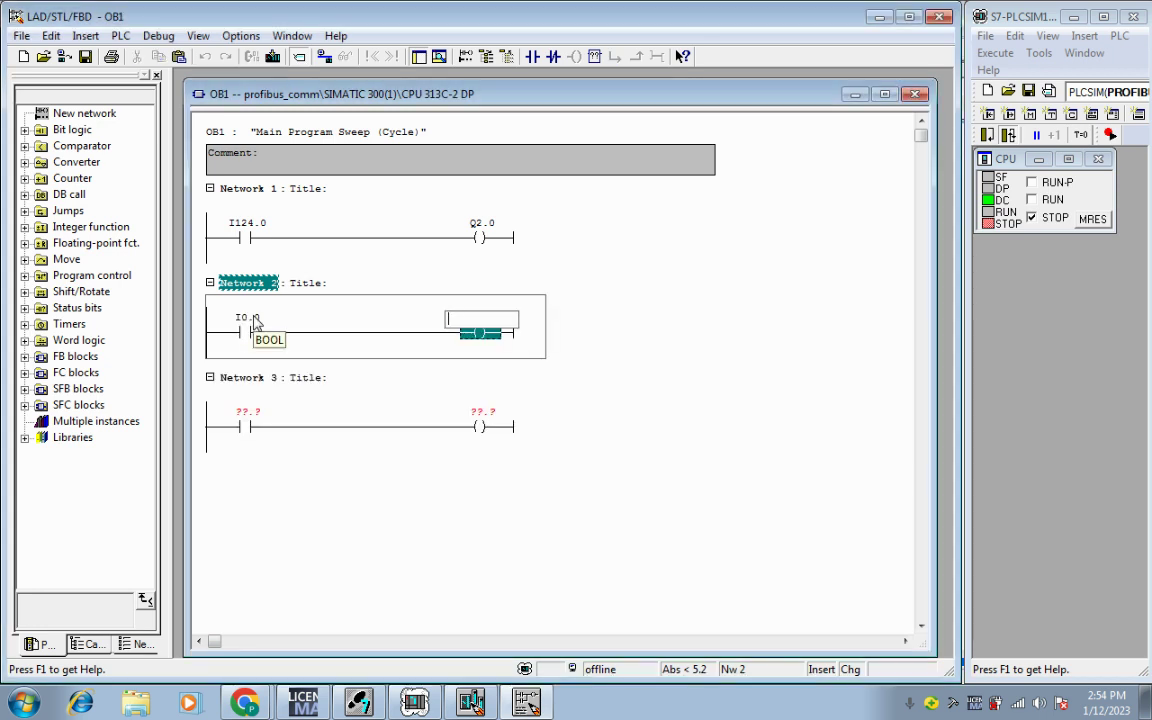
{"action": "type", "text": "q124.0"}
{"action": "key", "text": "Return"}
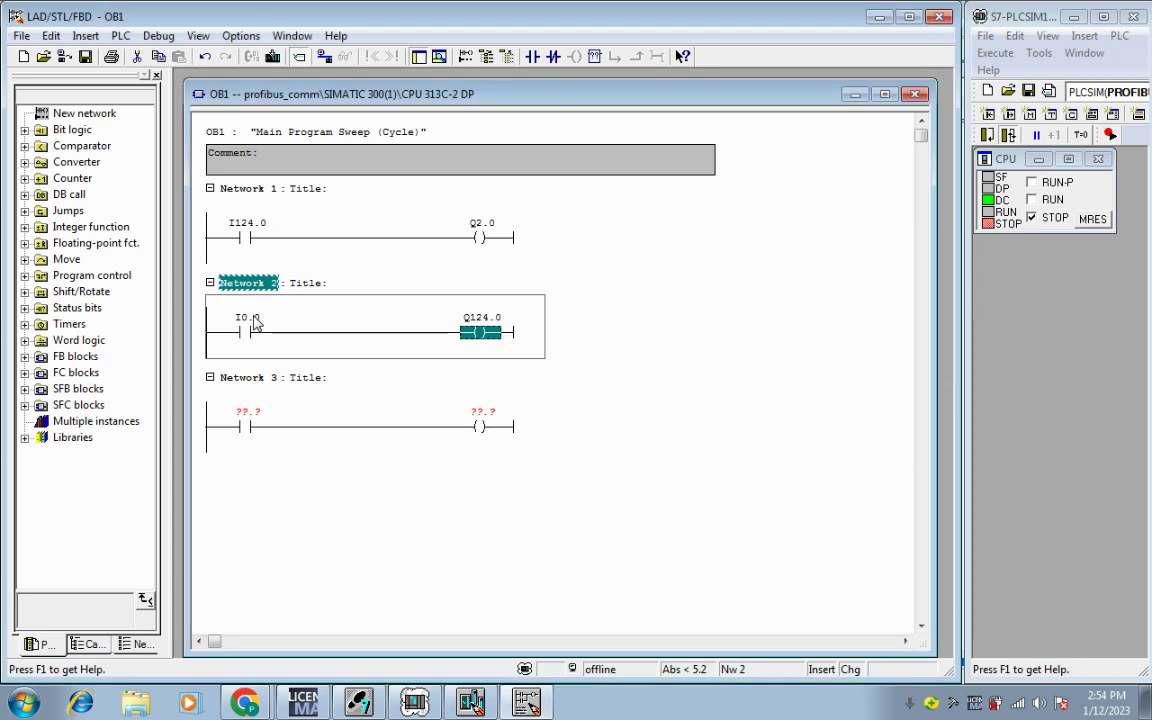
Step: Address Network 3 with I2.0 on the contact and Q0.0 on the coil
{"action": "left_click", "coordinate": [256, 413]}
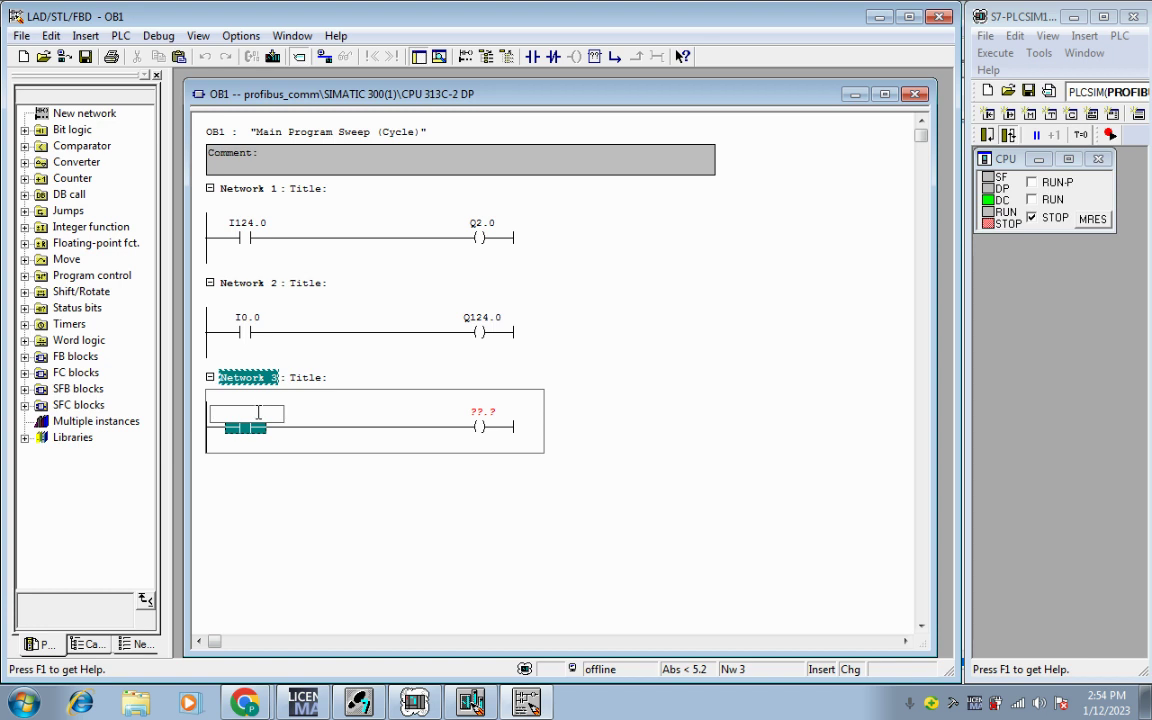
{"action": "type", "text": "i2."}
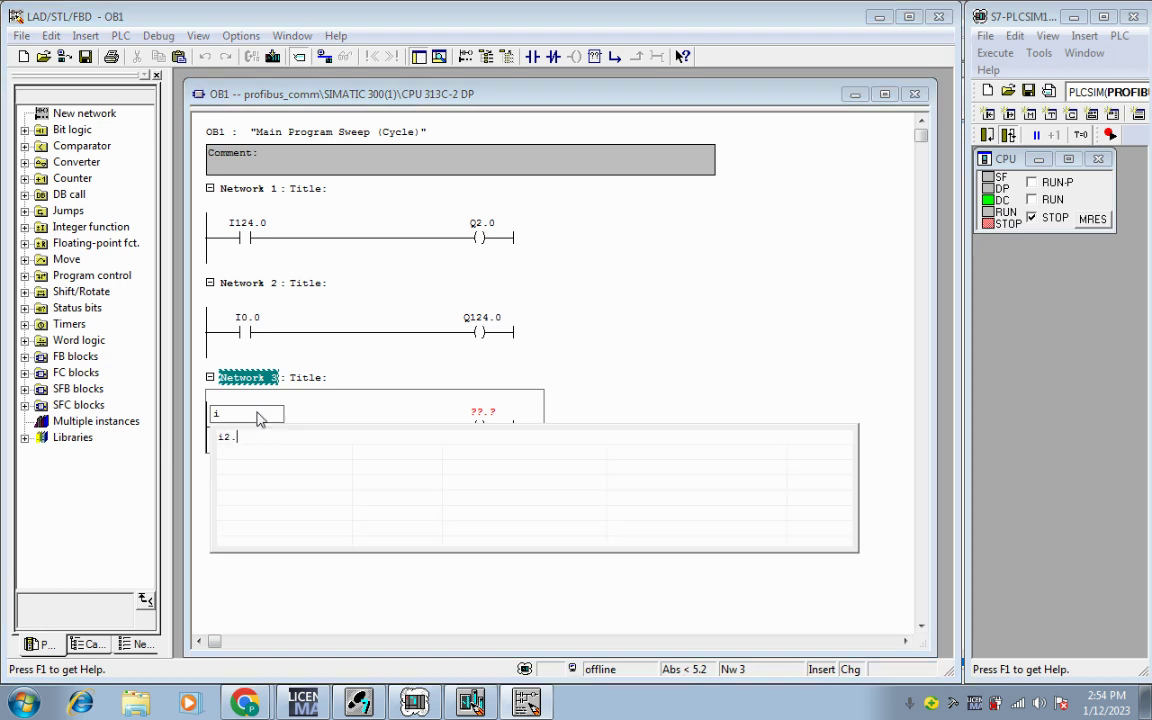
{"action": "type", "text": "0"}
{"action": "key", "text": "Return"}
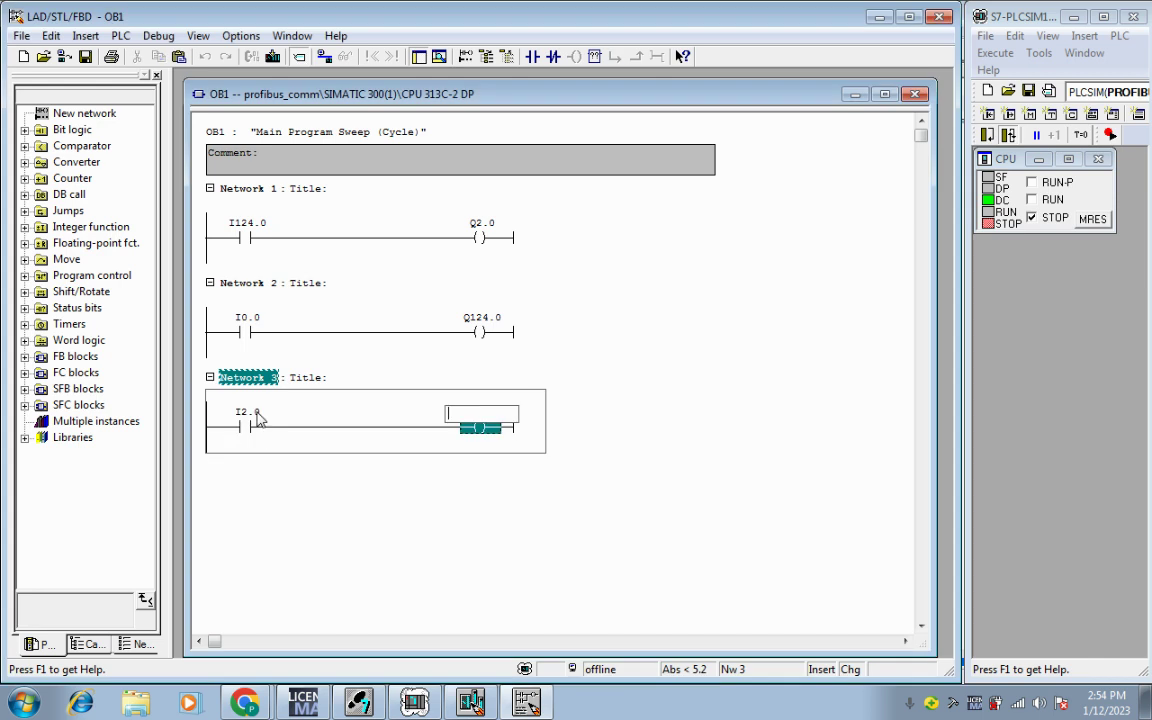
{"action": "type", "text": "q"}
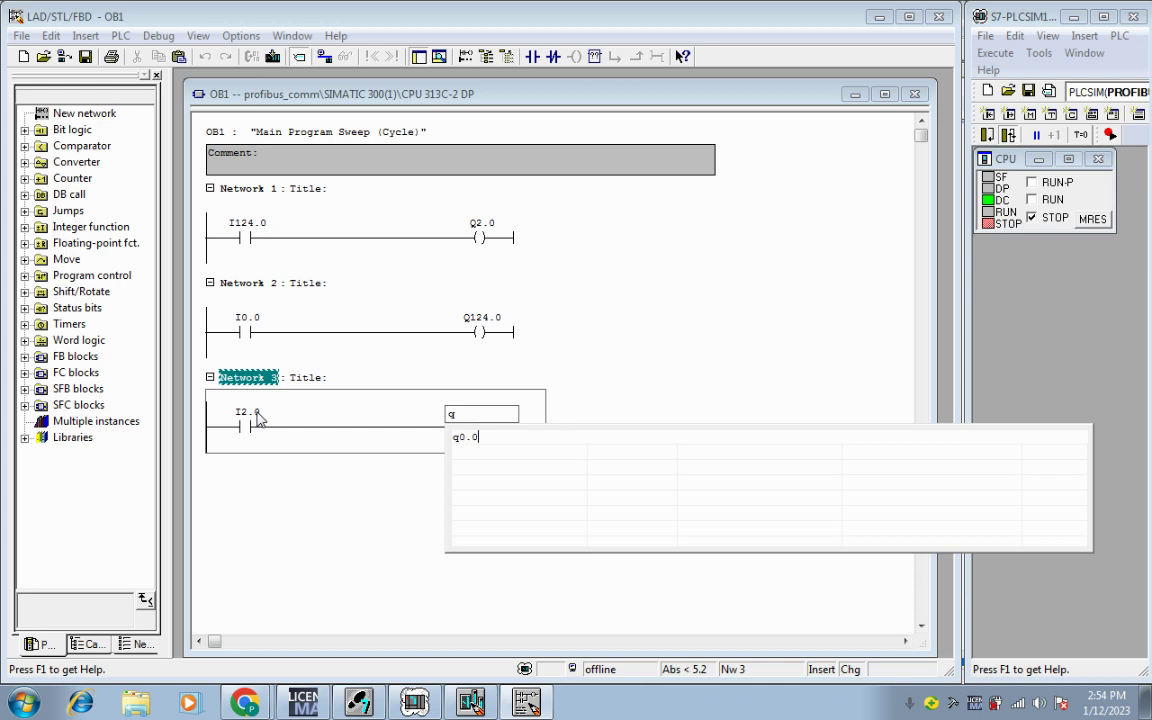
{"action": "type", "text": "0.0"}
{"action": "key", "text": "Return"}
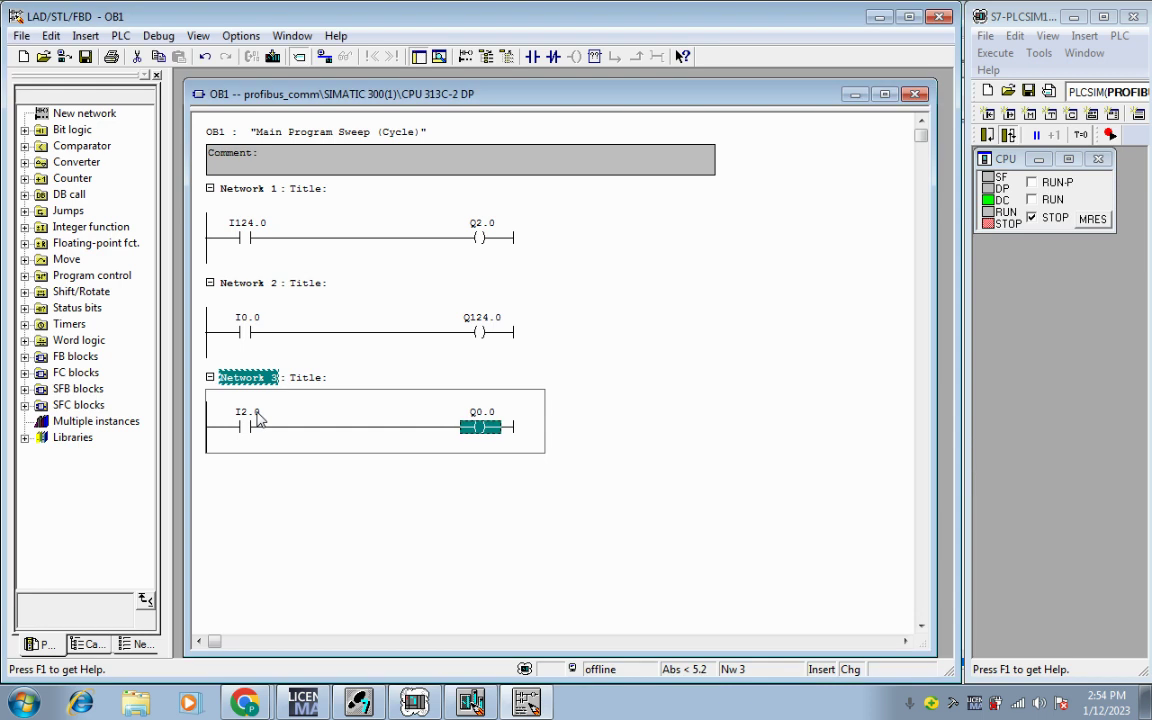
{"action": "left_click", "coordinate": [741, 337]}
{"action": "left_click", "coordinate": [247, 240]}
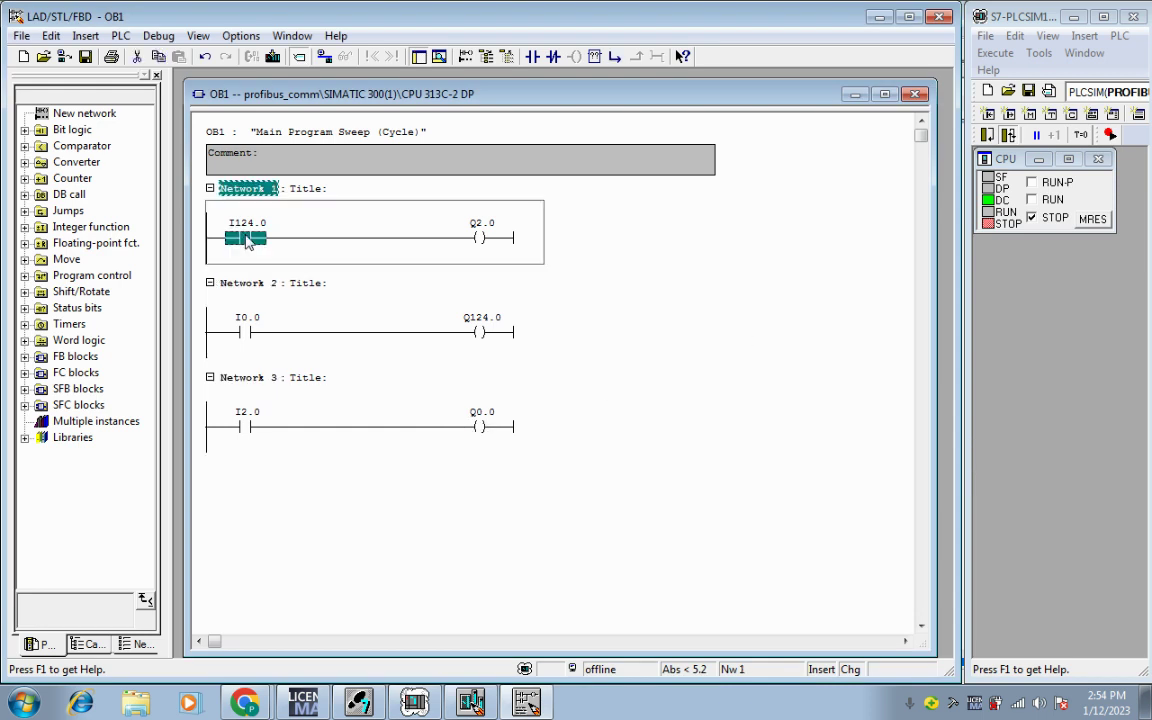
{"action": "left_click", "coordinate": [479, 240]}
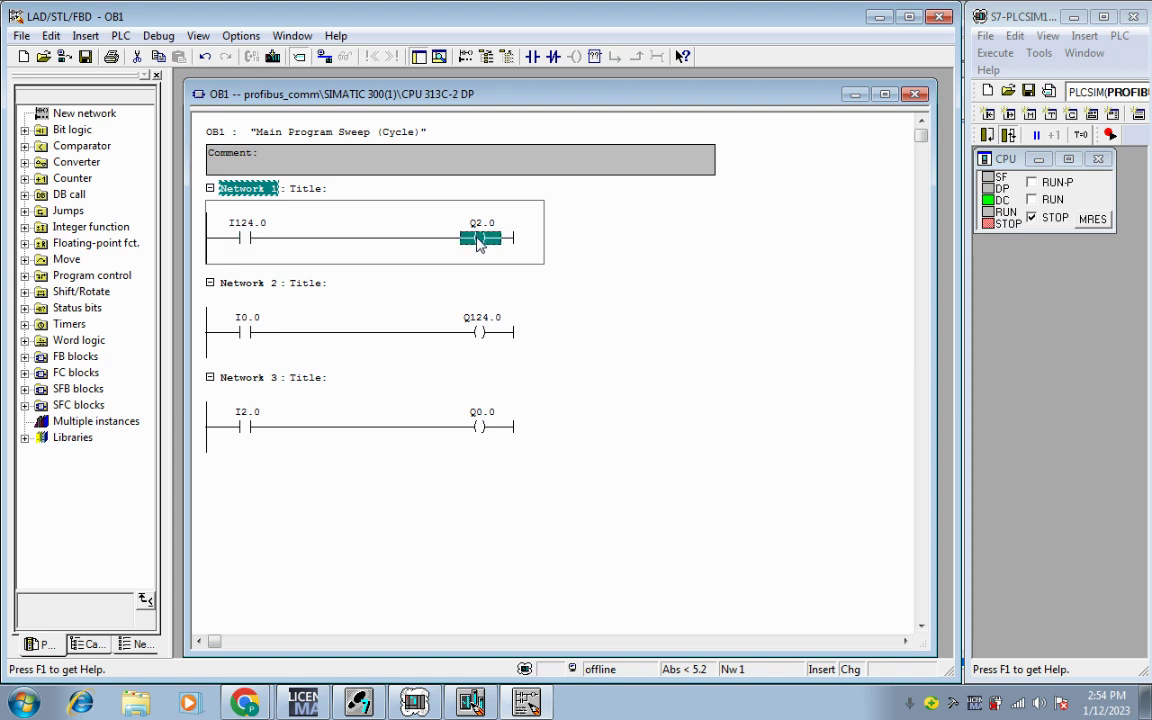
{"action": "left_click", "coordinate": [250, 340]}
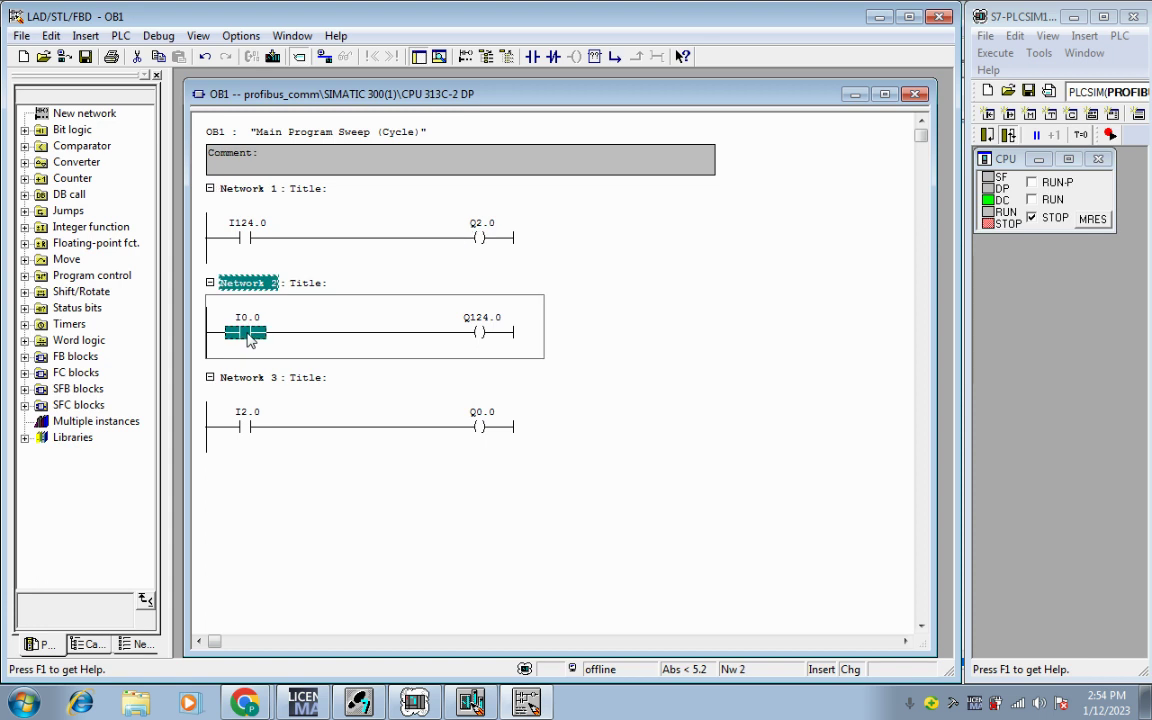
{"action": "left_click", "coordinate": [481, 335]}
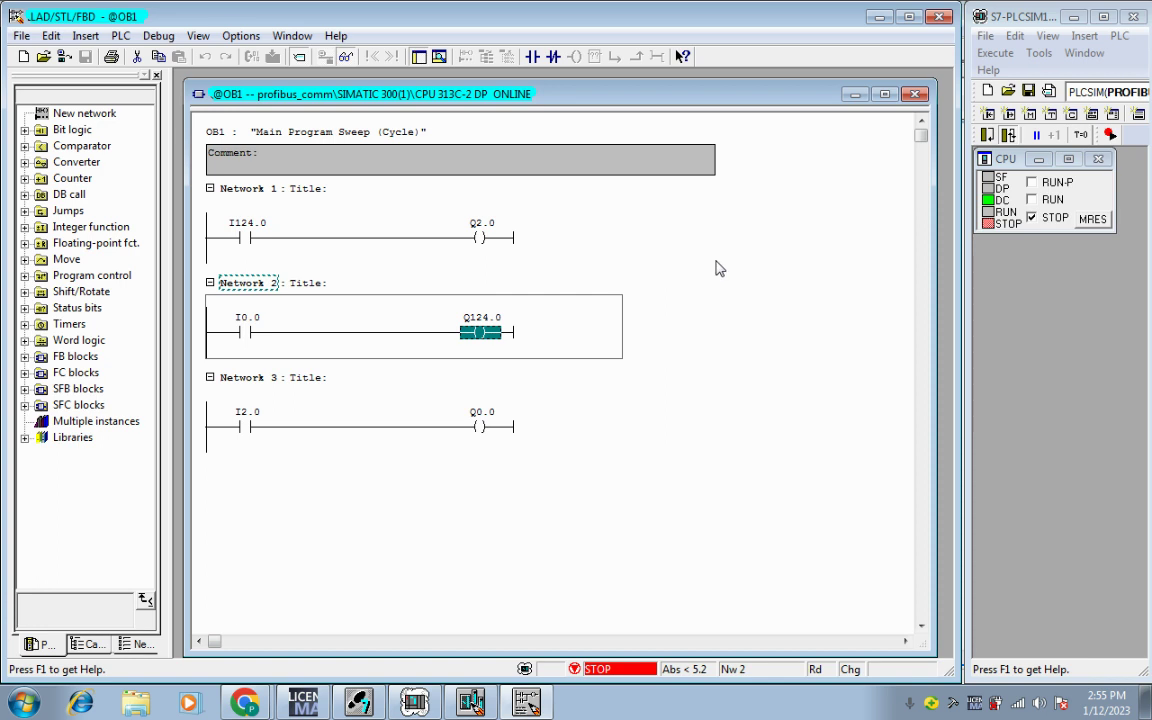
Step: Widen the S7-PLCSIM window and insert three input variable windows
{"action": "left_click_drag", "start_coordinate": [967, 292], "coordinate": [866, 297]}
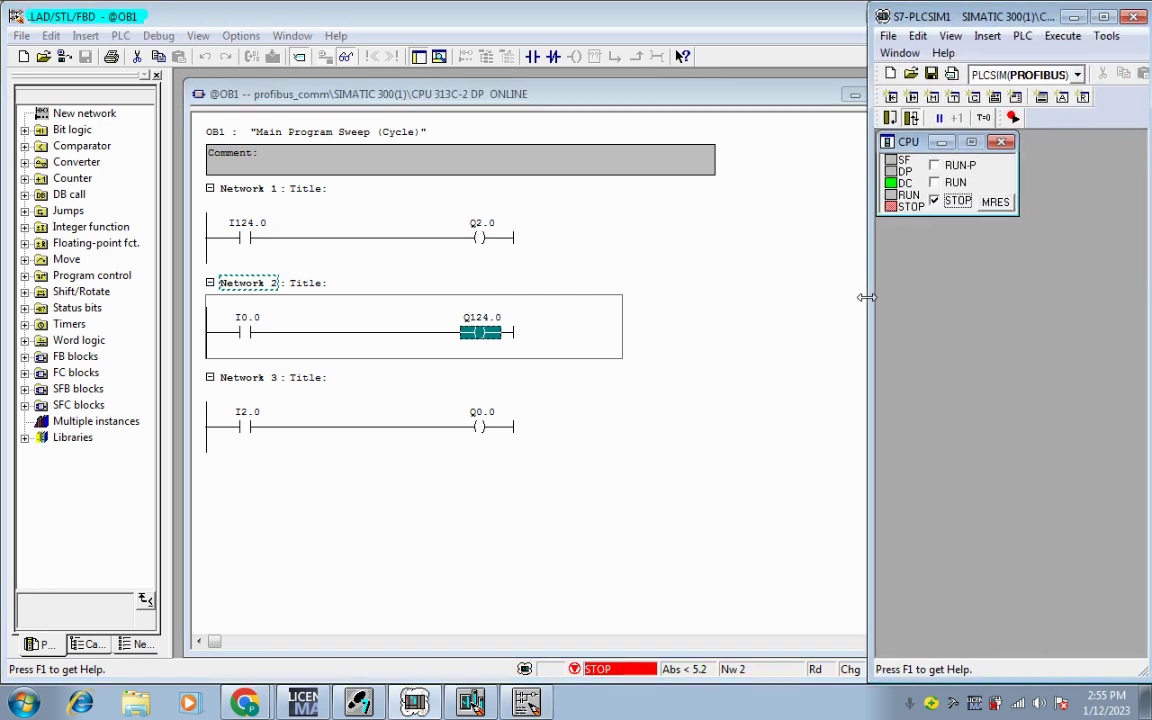
{"action": "left_click", "coordinate": [987, 35]}
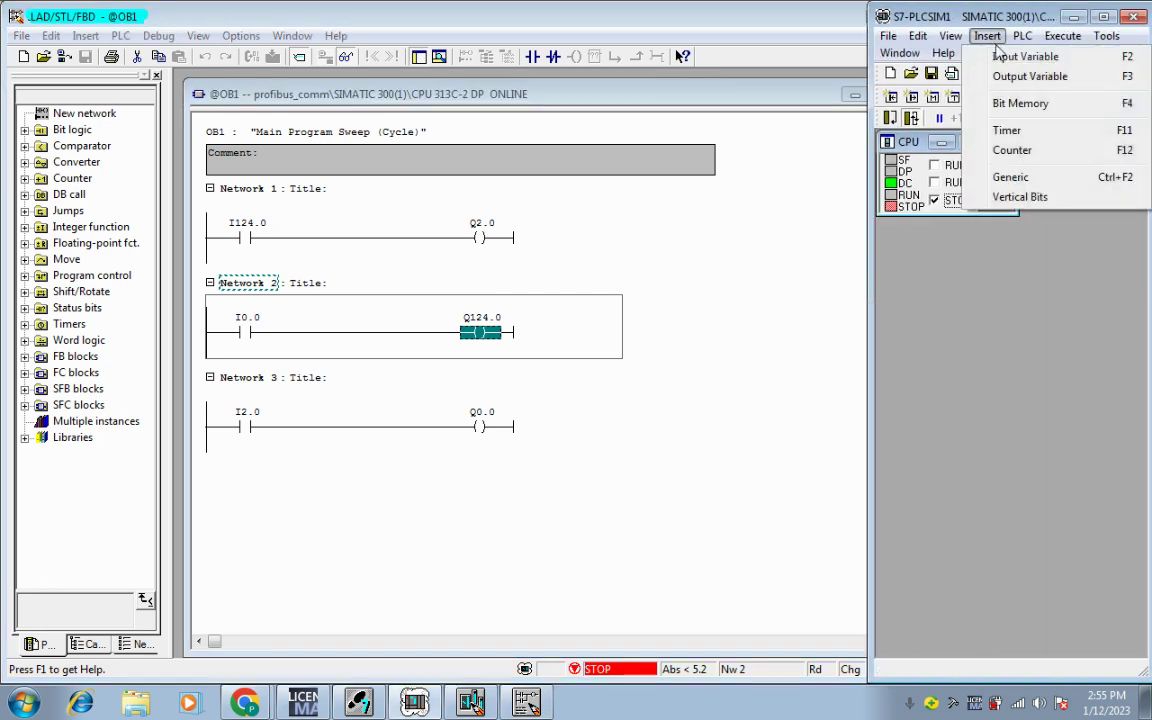
{"action": "left_click", "coordinate": [1005, 58]}
{"action": "left_click", "coordinate": [987, 35]}
{"action": "left_click", "coordinate": [1008, 57]}
{"action": "left_click", "coordinate": [990, 38]}
{"action": "left_click", "coordinate": [1005, 58]}
Step: Insert three output variable windows in S7-PLCSIM
{"action": "left_click", "coordinate": [990, 38]}
{"action": "left_click", "coordinate": [1010, 76]}
{"action": "left_click", "coordinate": [986, 37]}
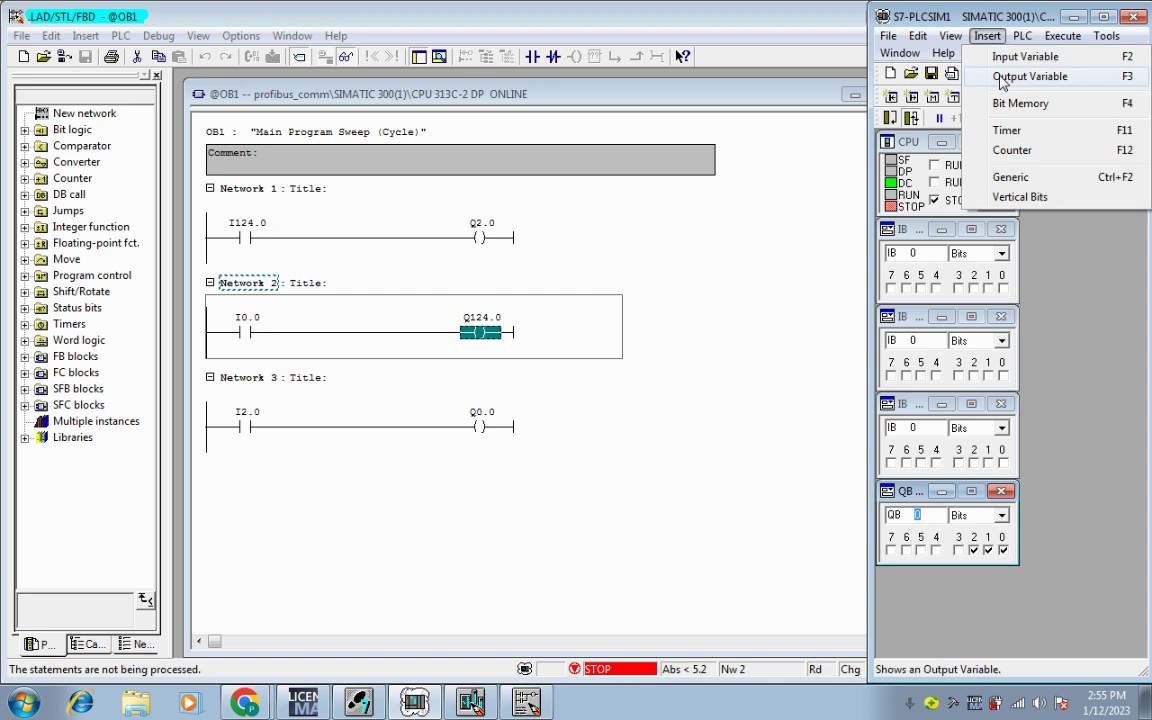
{"action": "left_click", "coordinate": [1000, 77]}
{"action": "left_click", "coordinate": [987, 35]}
{"action": "left_click", "coordinate": [1010, 76]}
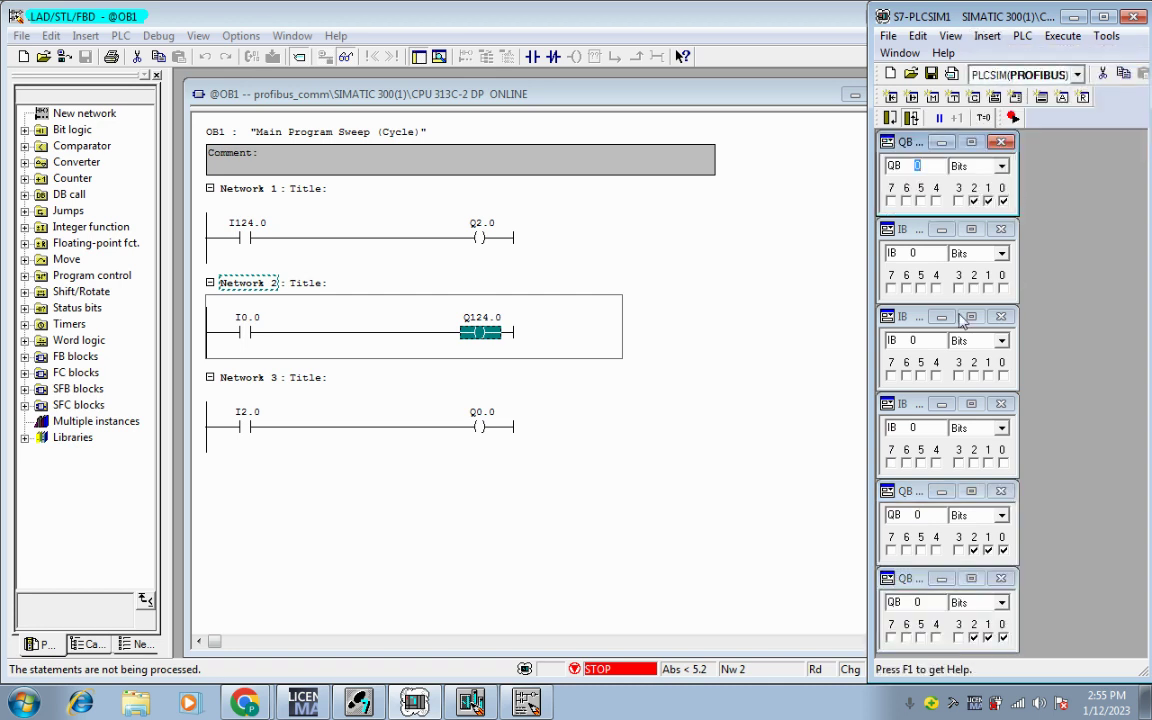
Step: Widen the S7-PLCSIM window further and move the two lower output variable windows into a second column beside the input variables
{"action": "left_click", "coordinate": [888, 492]}
{"action": "left_click", "coordinate": [910, 500]}
{"action": "left_click_drag", "start_coordinate": [909, 498], "coordinate": [1052, 243]}
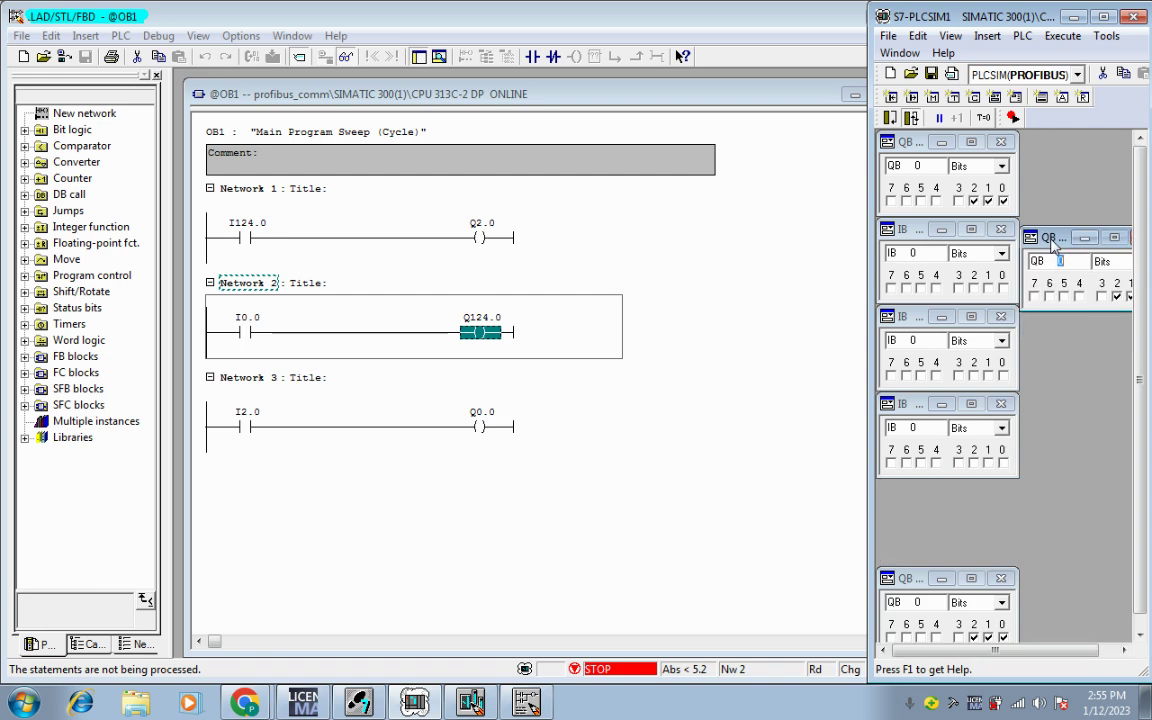
{"action": "left_click", "coordinate": [868, 297]}
{"action": "left_click_drag", "start_coordinate": [938, 290], "coordinate": [747, 289]}
{"action": "left_click_drag", "start_coordinate": [785, 563], "coordinate": [935, 317]}
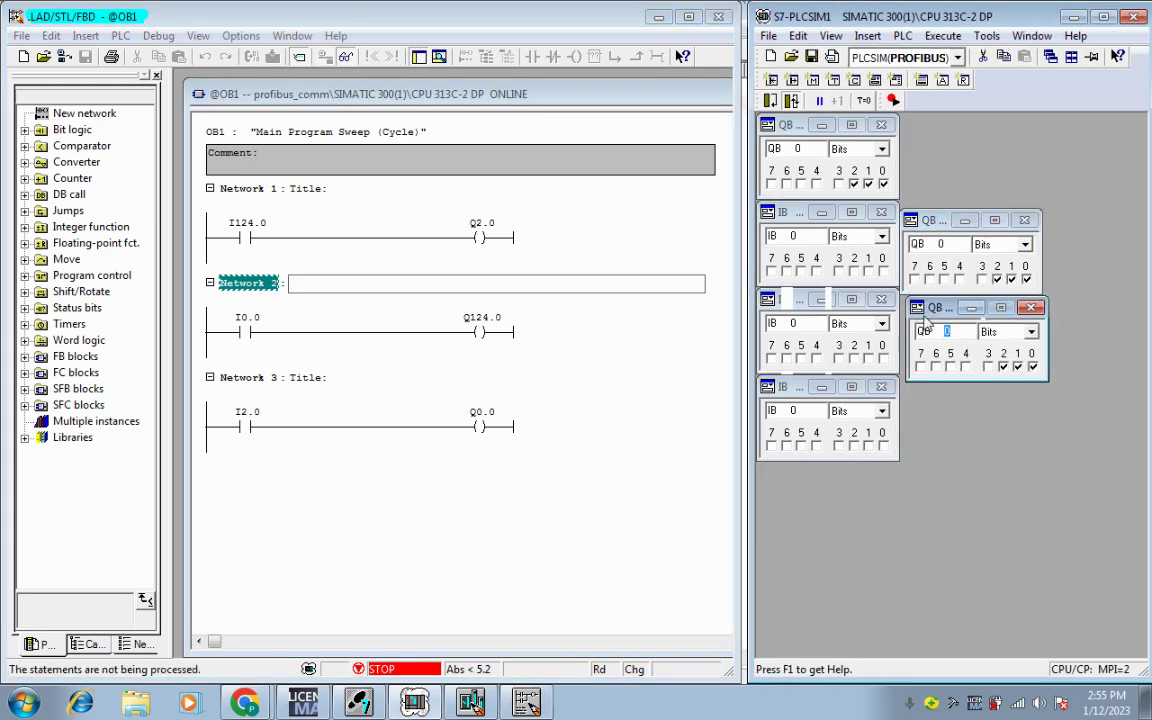
Step: Replace the output variable covering the CPU window with a new one and align the three output windows beside the input windows
{"action": "left_click", "coordinate": [867, 36]}
{"action": "left_click", "coordinate": [900, 76]}
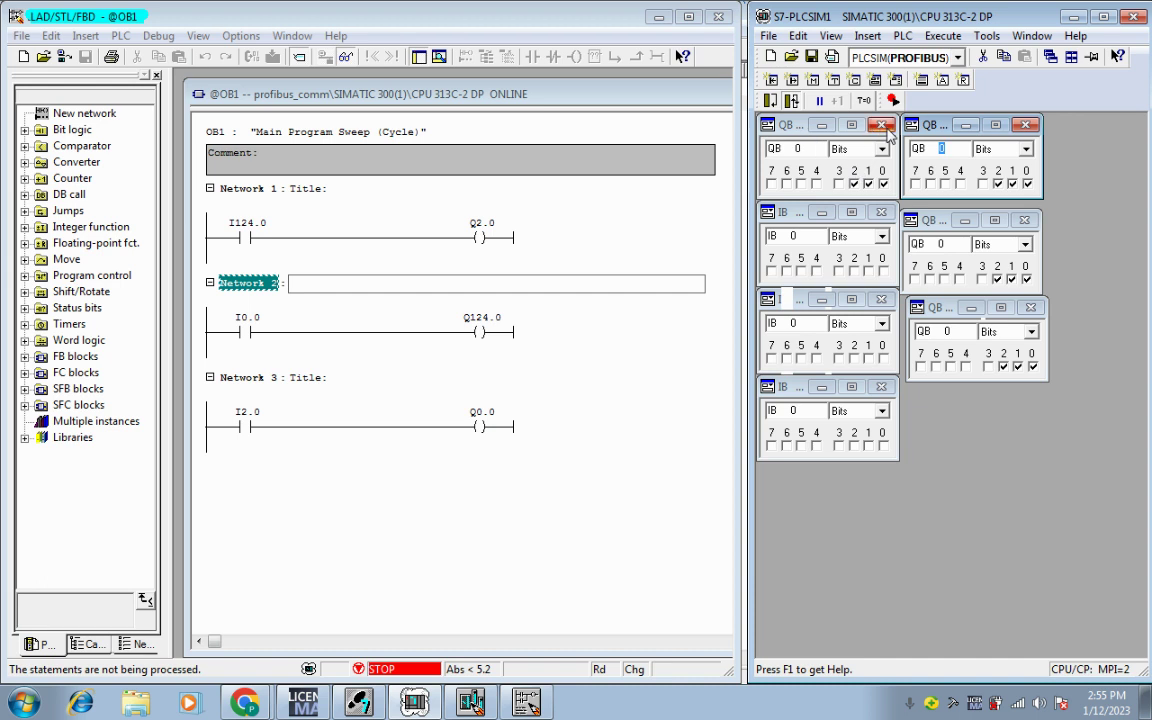
{"action": "left_click", "coordinate": [791, 100]}
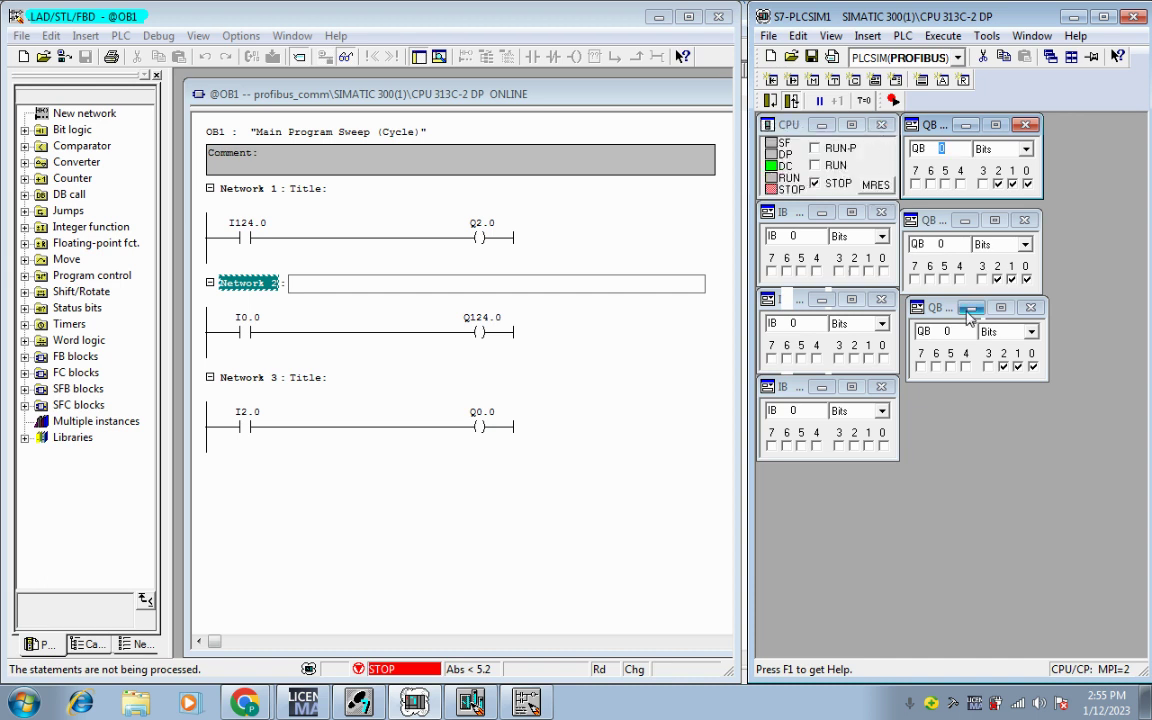
{"action": "left_click_drag", "start_coordinate": [938, 313], "coordinate": [935, 405]}
{"action": "left_click_drag", "start_coordinate": [952, 221], "coordinate": [943, 312]}
{"action": "left_click_drag", "start_coordinate": [938, 130], "coordinate": [943, 225]}
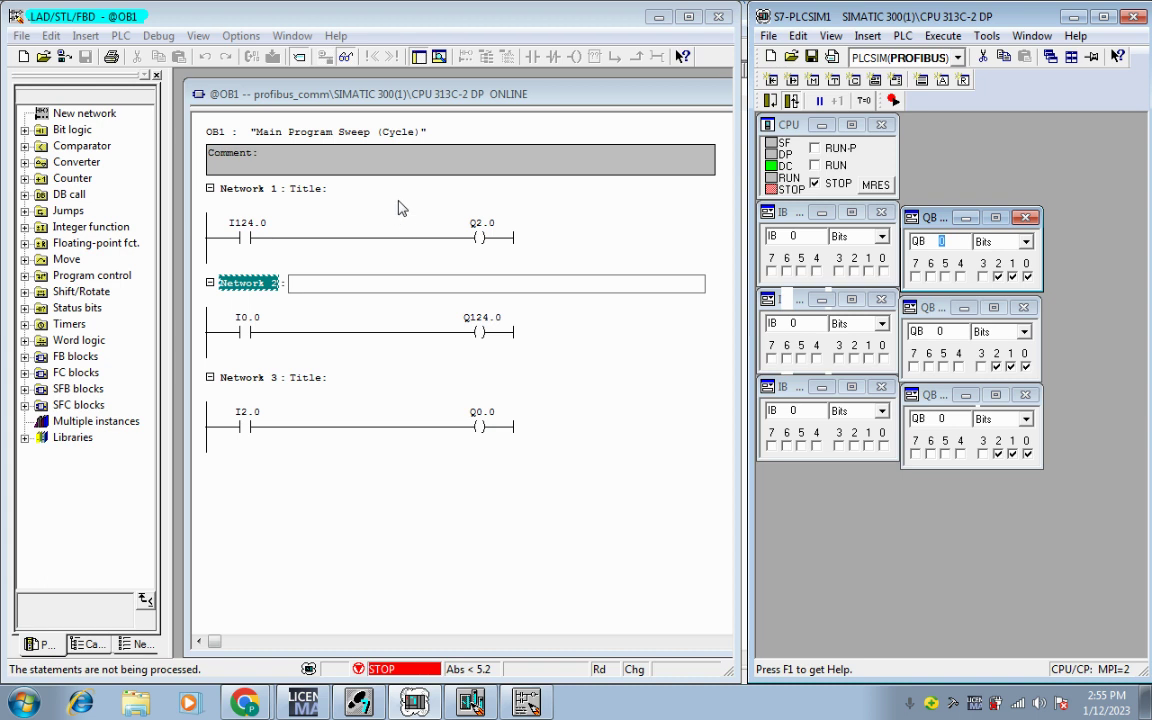
Step: Set the first input variable to IB 124 and the third input variable to IB 2
{"action": "left_click", "coordinate": [792, 236]}
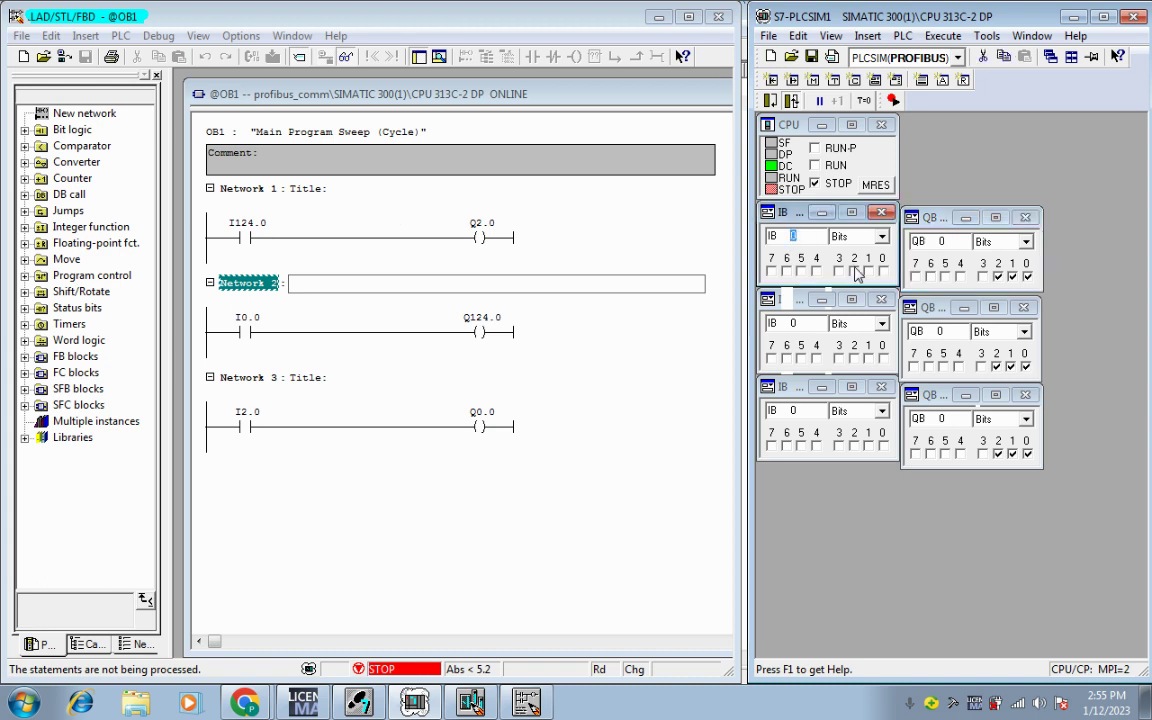
{"action": "type", "text": "124"}
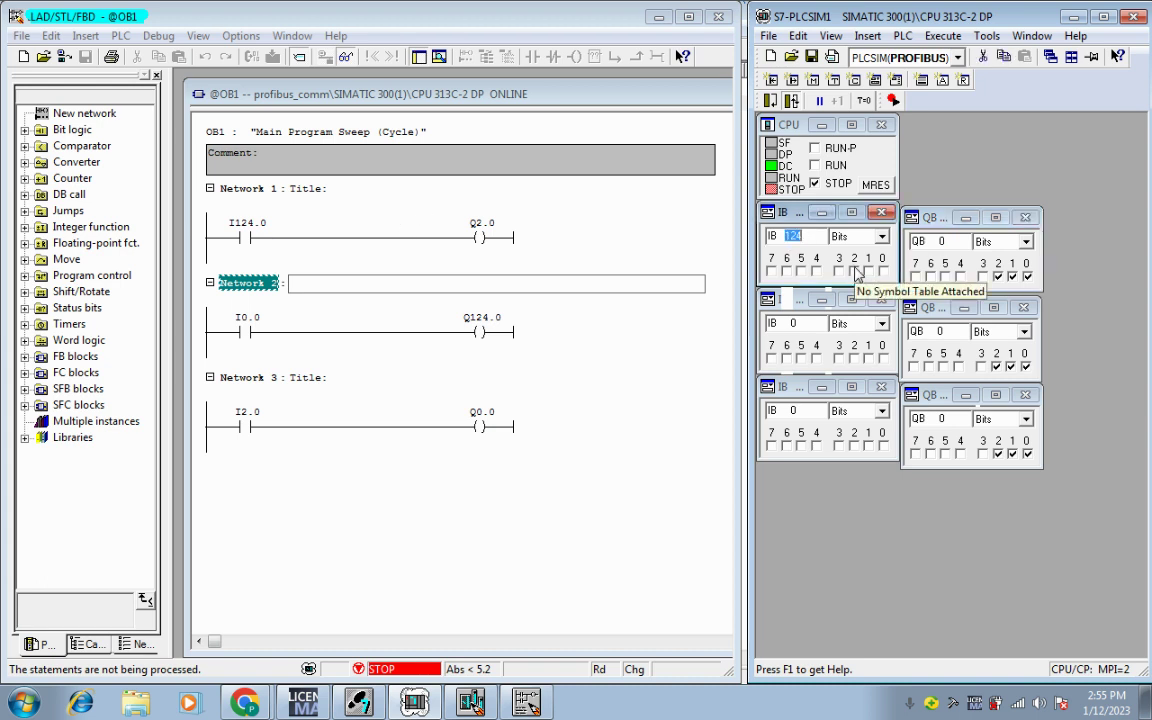
{"action": "key", "text": "Return"}
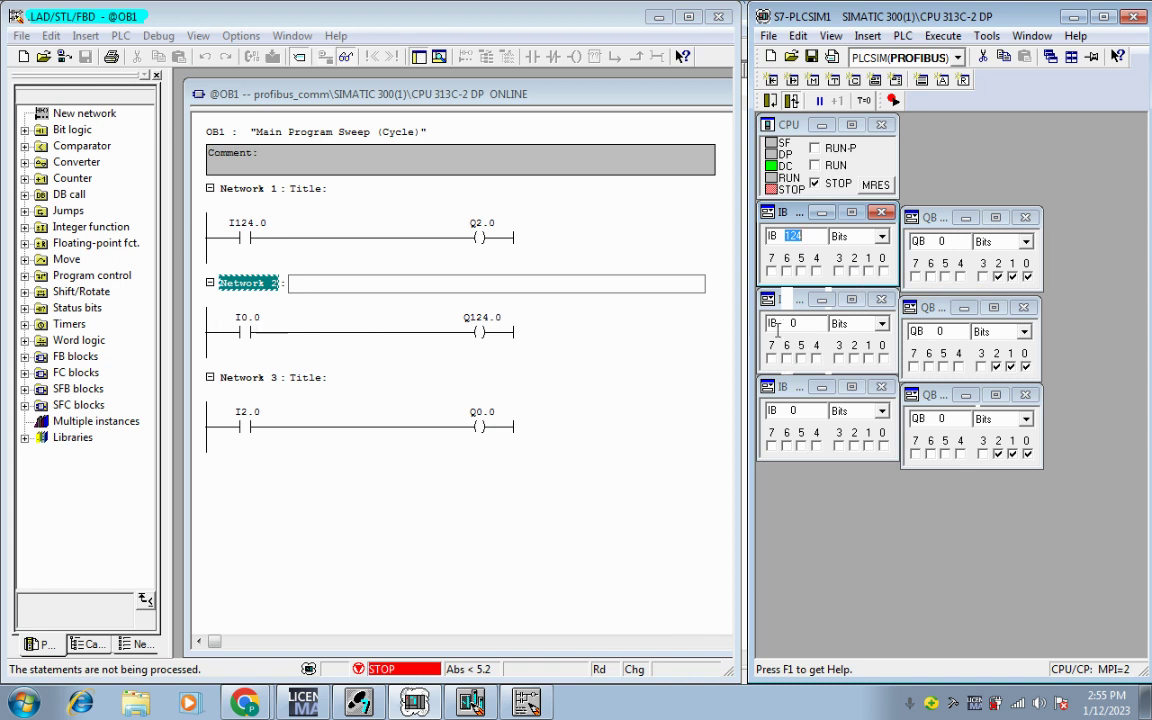
{"action": "double_click", "coordinate": [796, 412]}
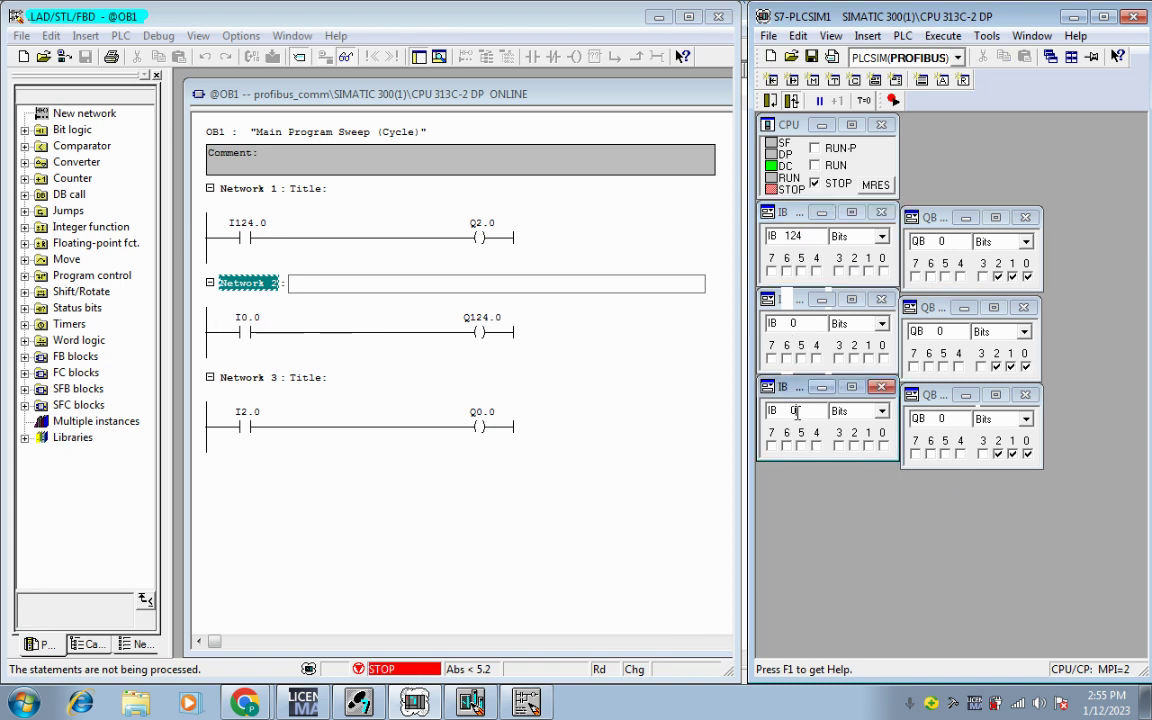
{"action": "type", "text": "2"}
{"action": "key", "text": "Return"}
Step: Set the first output variable to QB 124 and the third output variable to QB 2
{"action": "double_click", "coordinate": [941, 243]}
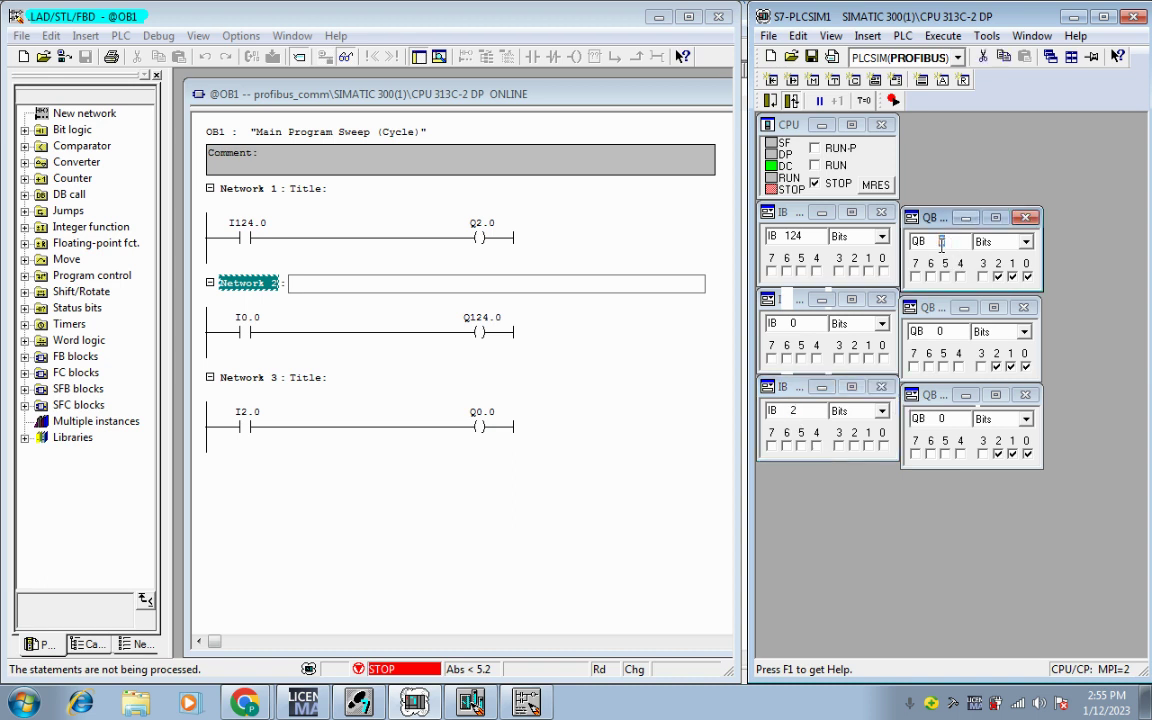
{"action": "type", "text": "124"}
{"action": "key", "text": "Return"}
{"action": "left_click", "coordinate": [957, 346]}
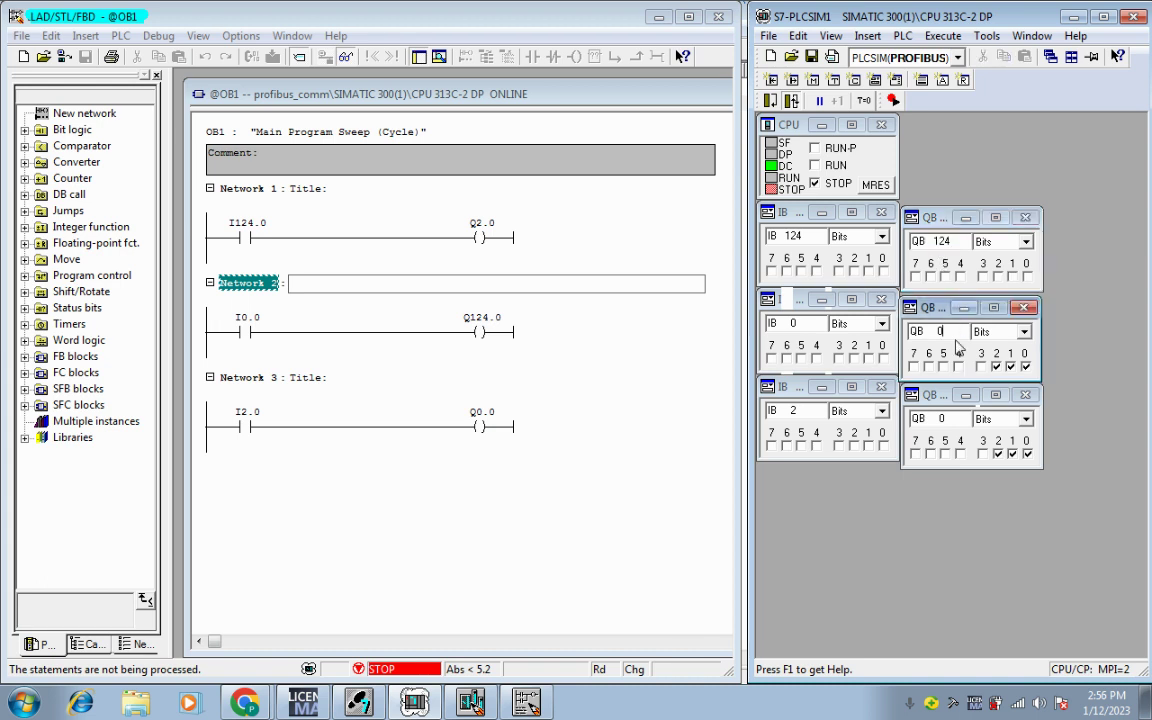
{"action": "double_click", "coordinate": [932, 424]}
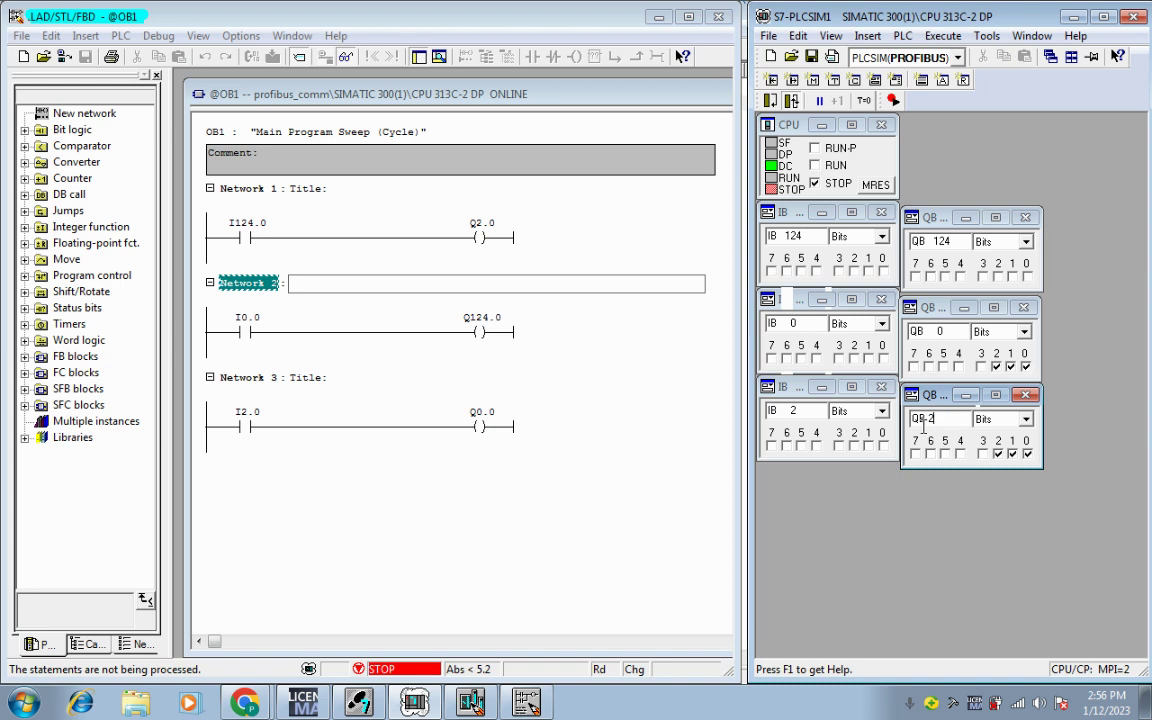
{"action": "type", "text": "2"}
{"action": "key", "text": "Return"}
Step: Clear bits 2, 1 and 0 of output byte QB 0
{"action": "left_click", "coordinate": [997, 370]}
{"action": "left_click", "coordinate": [997, 368]}
{"action": "left_click", "coordinate": [1011, 368]}
{"action": "left_click", "coordinate": [1025, 368]}
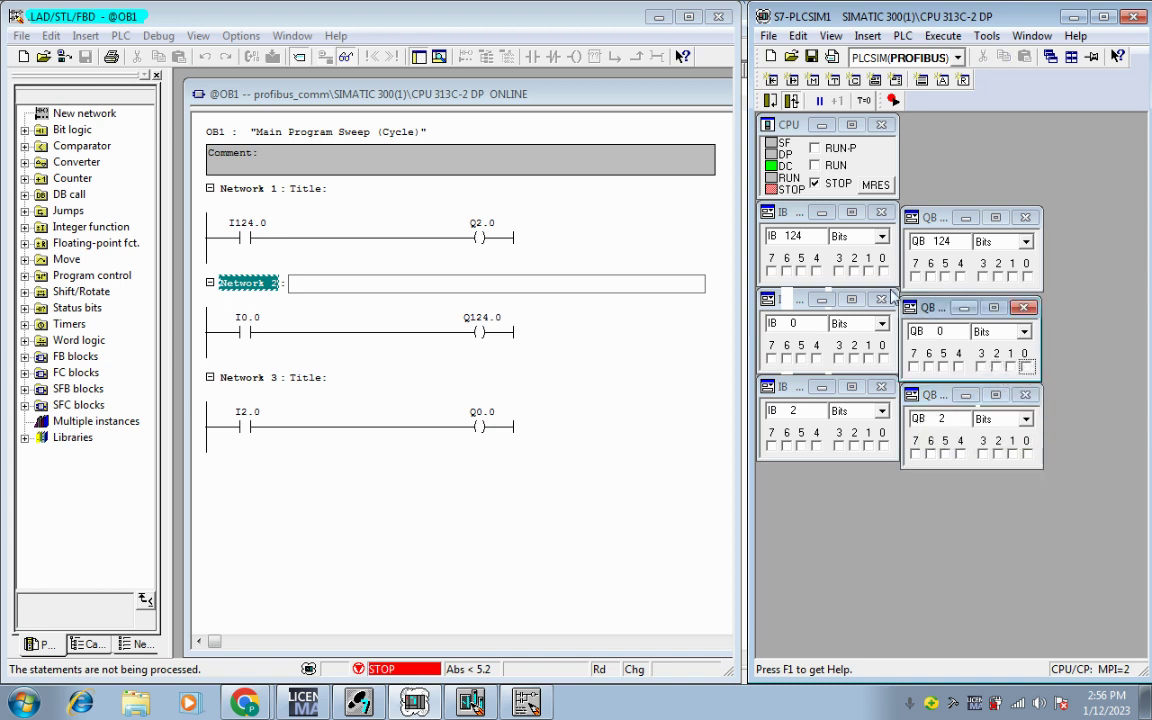
Step: Switch the simulated CPU to RUN-P and return to the online OB1 view to monitor the networks
{"action": "left_click", "coordinate": [816, 148]}
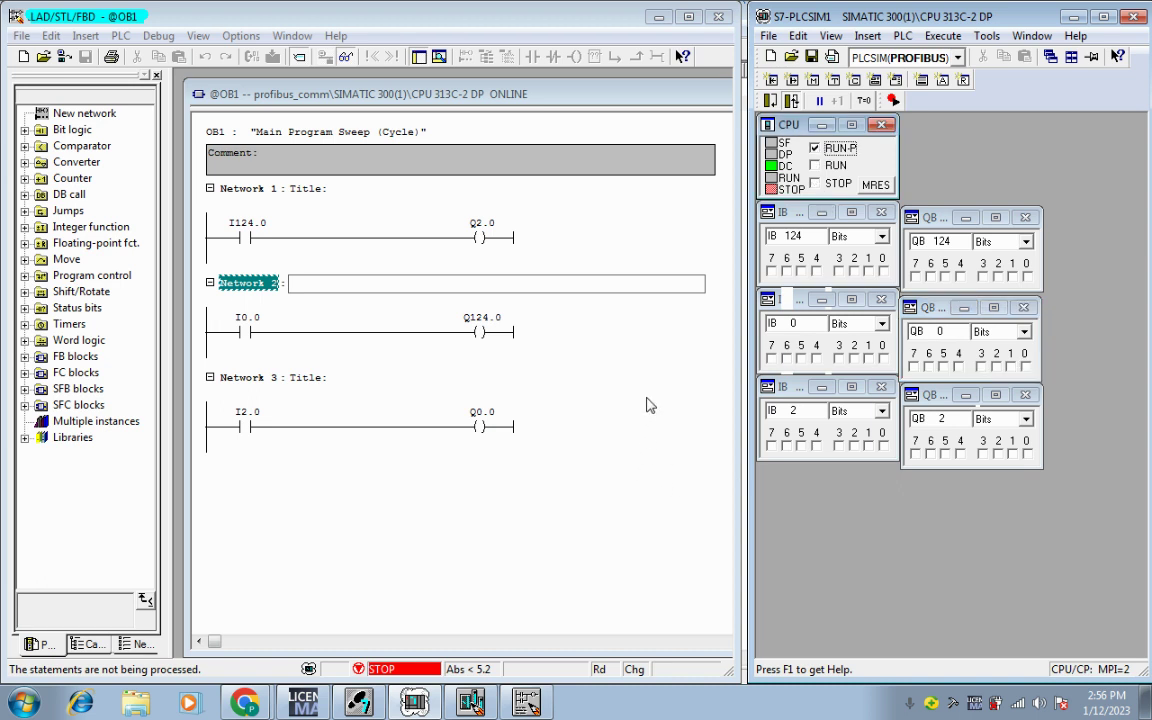
{"action": "left_click", "coordinate": [648, 393]}
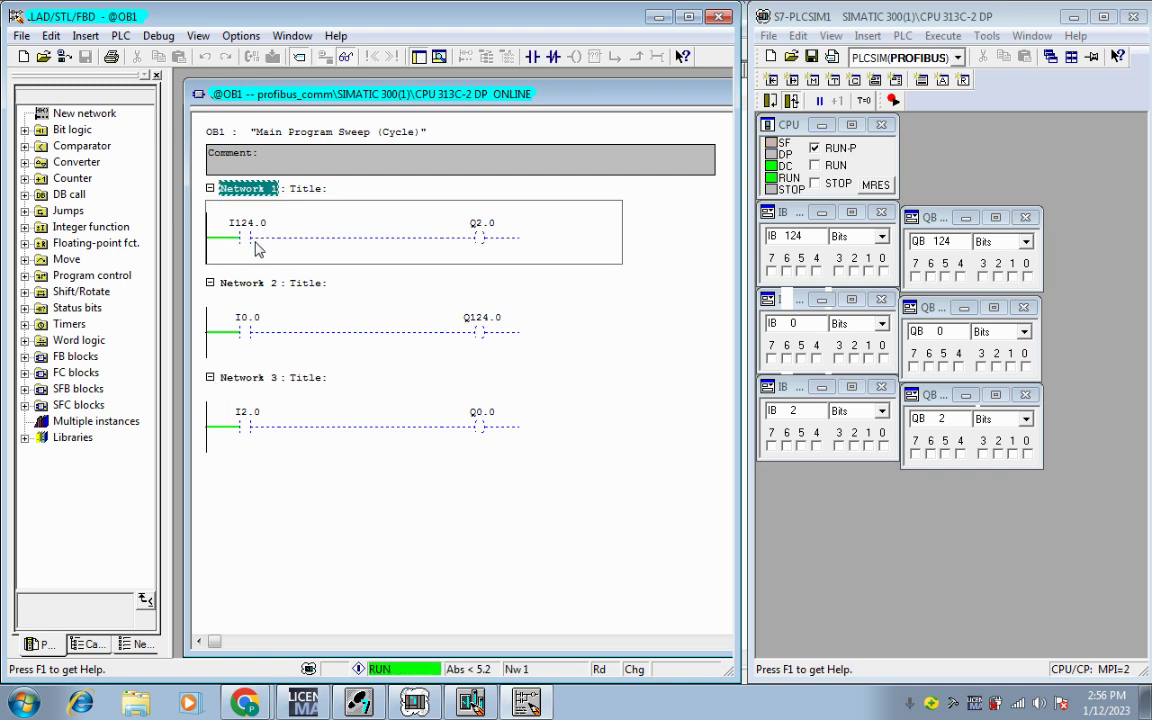
Step: Turn on input bit I124.0 and arrange the output variable windows beside the inputs in the order QB 2, QB 124, QB 0
{"action": "left_click", "coordinate": [883, 271]}
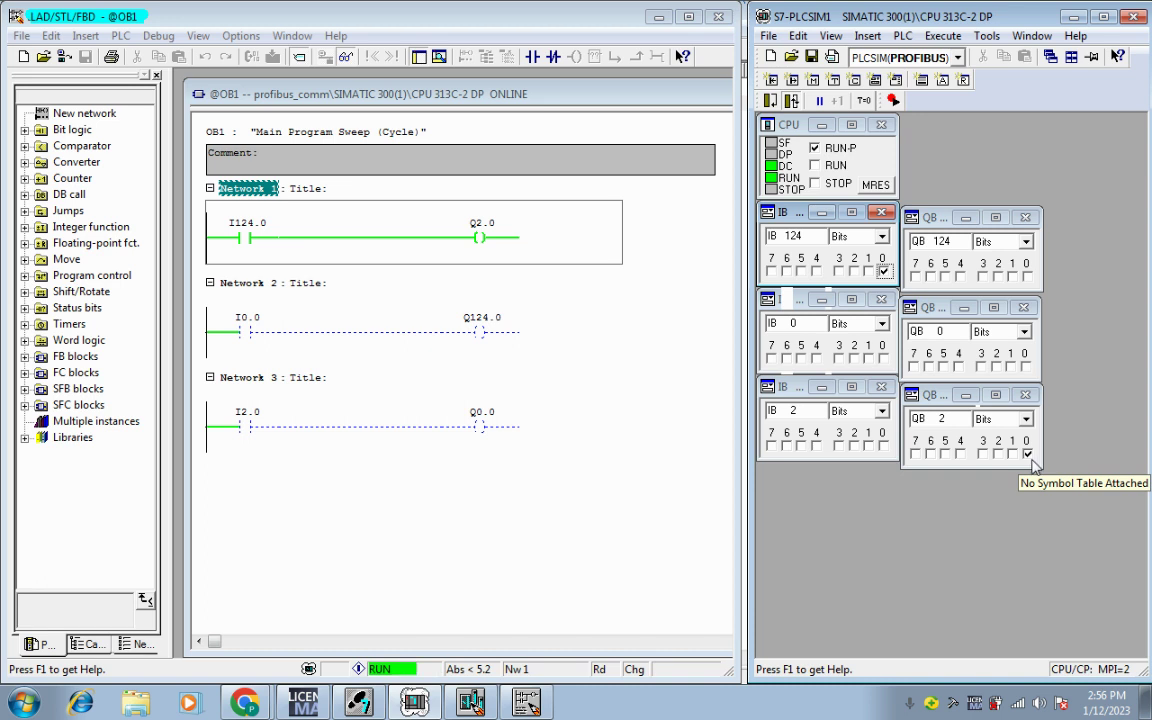
{"action": "left_click_drag", "start_coordinate": [935, 217], "coordinate": [963, 487]}
{"action": "left_click_drag", "start_coordinate": [940, 395], "coordinate": [939, 225]}
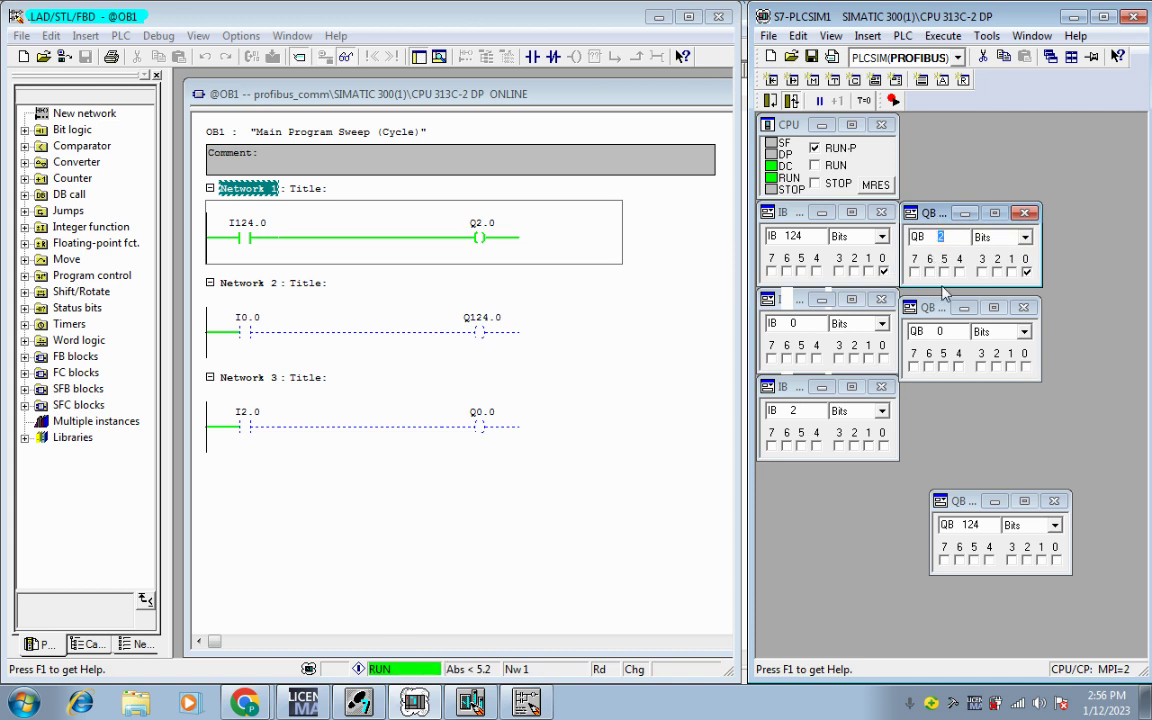
{"action": "left_click_drag", "start_coordinate": [935, 307], "coordinate": [935, 397]}
{"action": "left_click_drag", "start_coordinate": [958, 502], "coordinate": [931, 308]}
{"action": "left_click_drag", "start_coordinate": [930, 397], "coordinate": [933, 390]}
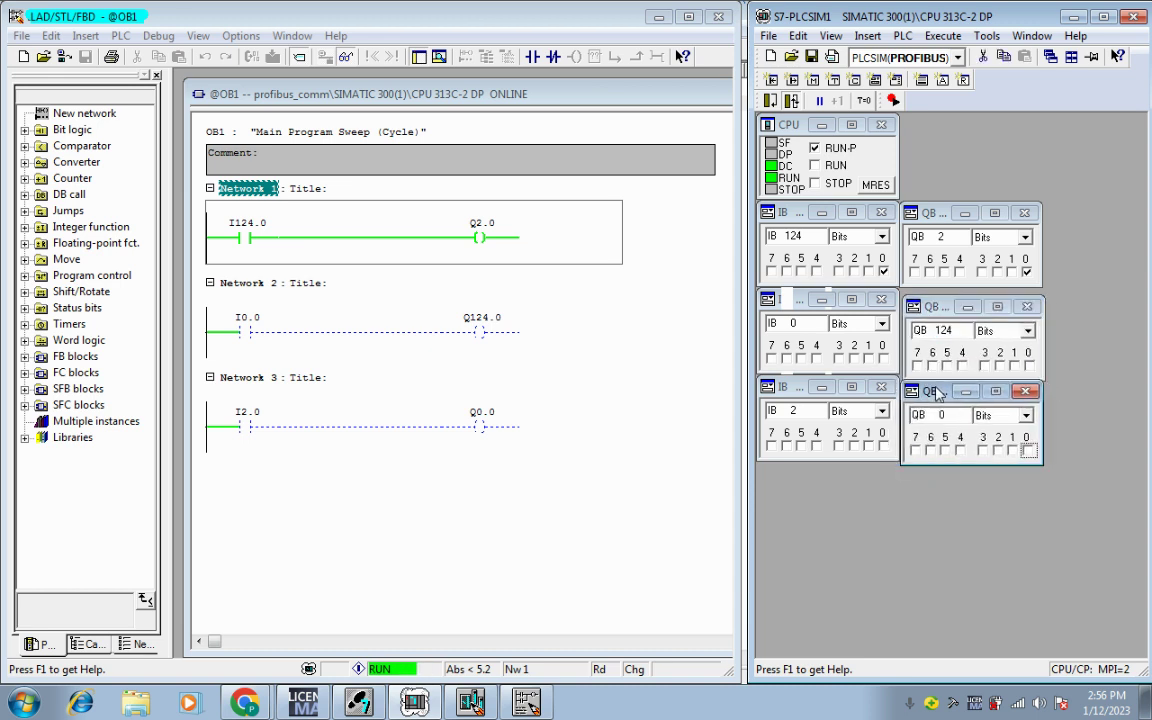
{"action": "left_click", "coordinate": [883, 271]}
{"action": "left_click", "coordinate": [883, 271]}
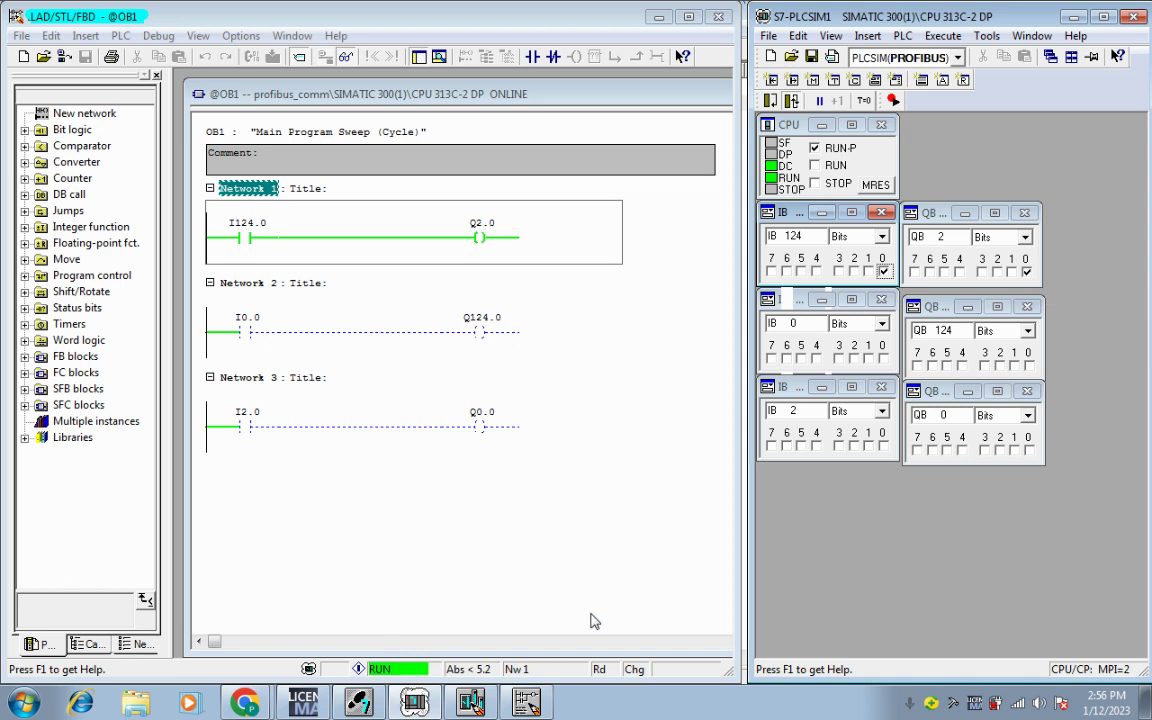
Step: Switch to HW Config, hide its hardware catalog, and space the IM 153 and IM151-1 slaves apart in a smaller window
{"action": "left_click", "coordinate": [471, 703]}
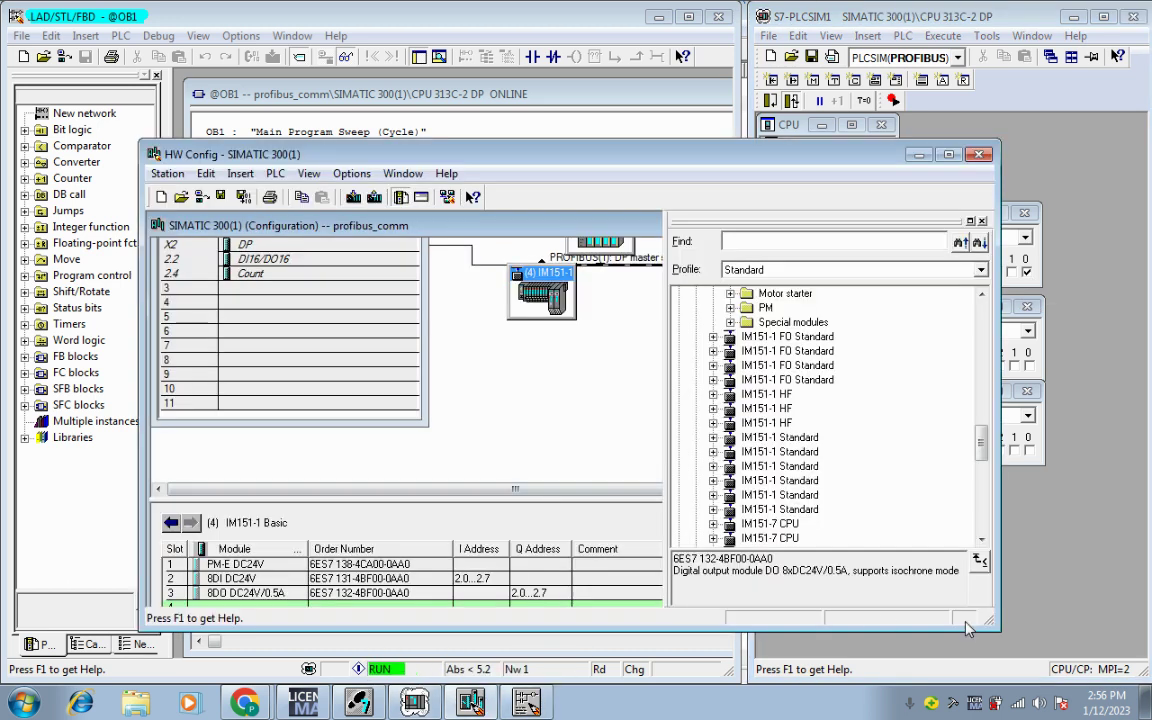
{"action": "left_click", "coordinate": [982, 222]}
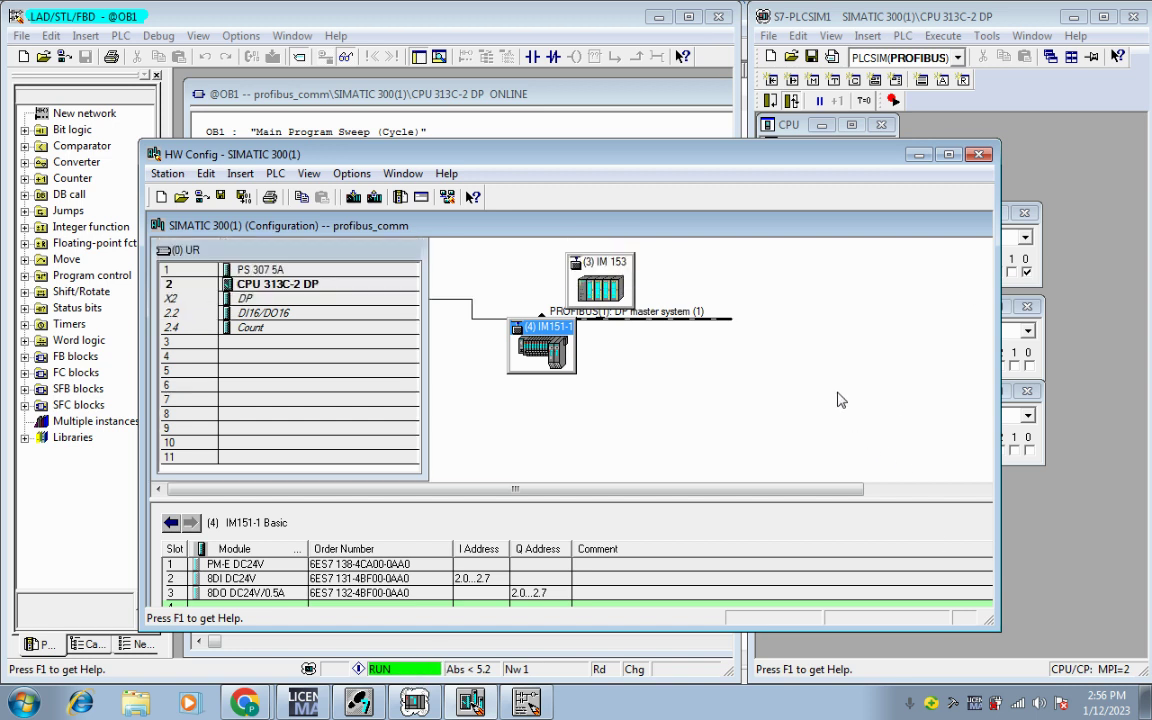
{"action": "left_click_drag", "start_coordinate": [995, 632], "coordinate": [690, 557]}
{"action": "left_click_drag", "start_coordinate": [557, 360], "coordinate": [592, 444]}
{"action": "left_click_drag", "start_coordinate": [608, 265], "coordinate": [543, 261]}
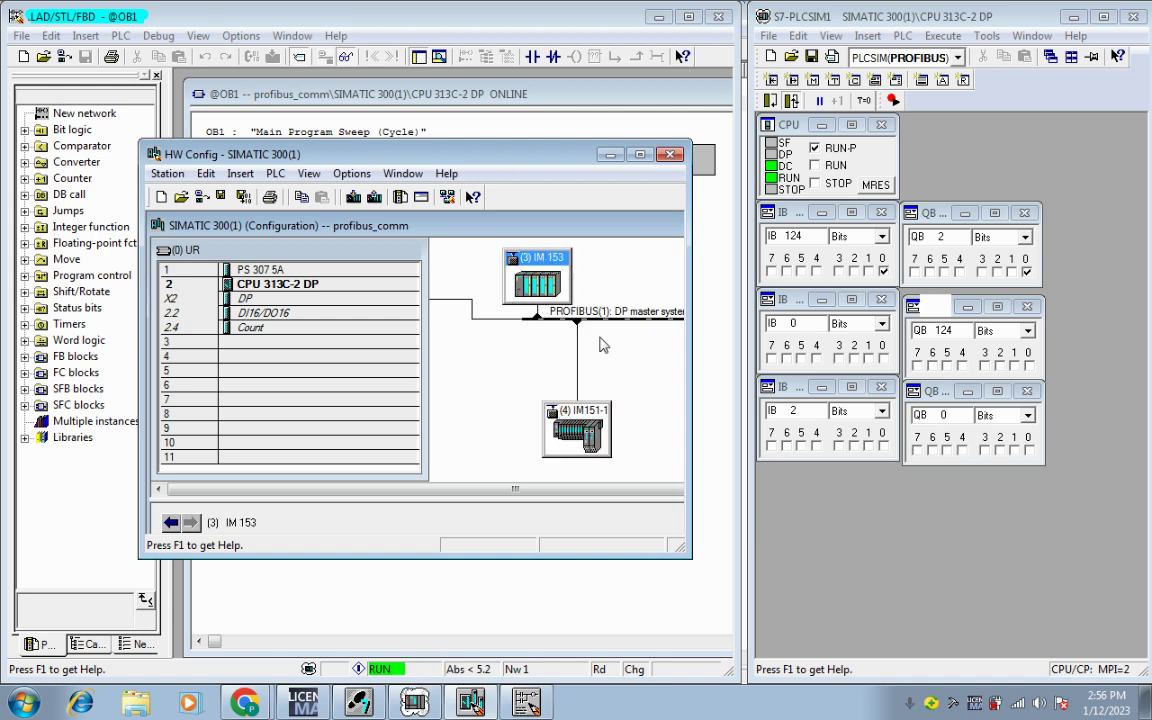
Step: Move the HW Config window below the ladder networks and place the IM151-1 slave beside IM 153 above the PROFIBUS line
{"action": "left_click_drag", "start_coordinate": [485, 150], "coordinate": [565, 388]}
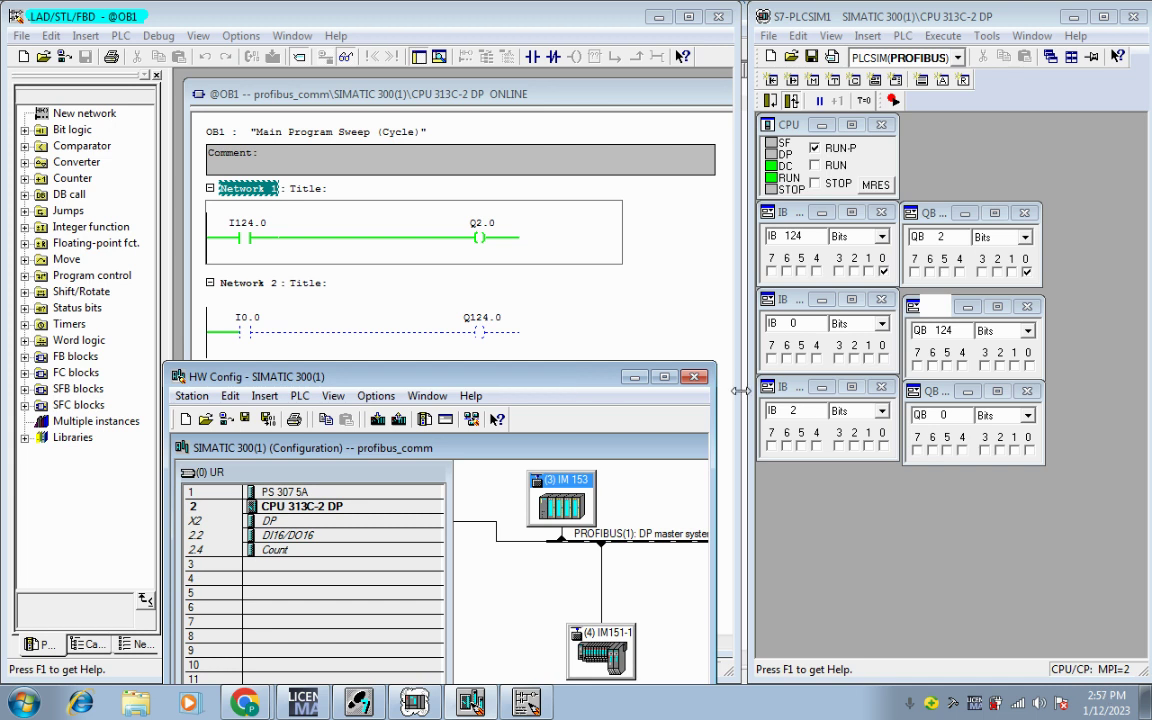
{"action": "left_click_drag", "start_coordinate": [590, 384], "coordinate": [765, 421]}
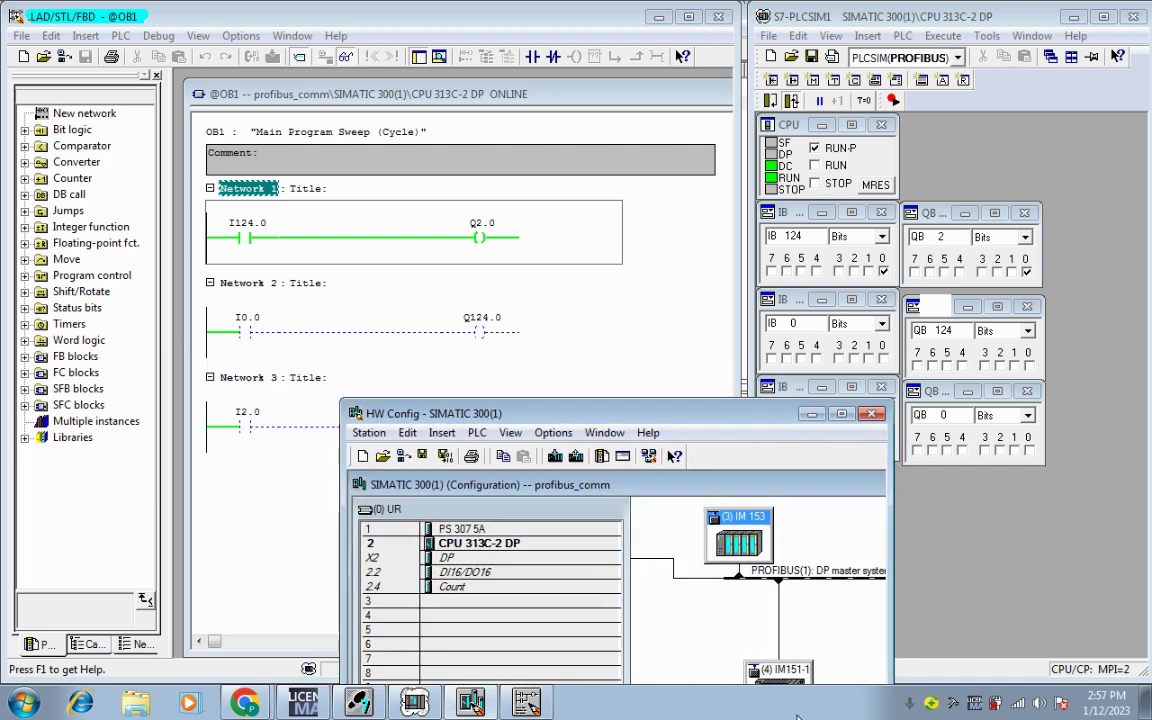
{"action": "left_click_drag", "start_coordinate": [770, 678], "coordinate": [793, 612]}
{"action": "left_click_drag", "start_coordinate": [703, 422], "coordinate": [726, 475]}
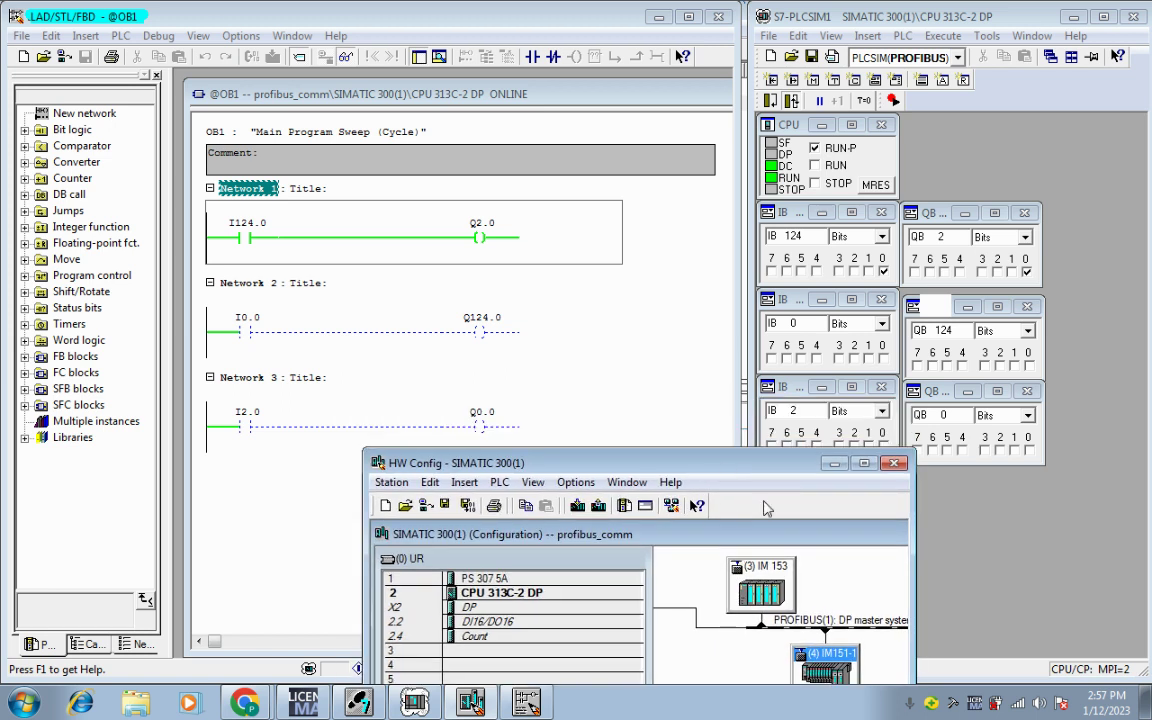
{"action": "left_click_drag", "start_coordinate": [835, 677], "coordinate": [875, 592]}
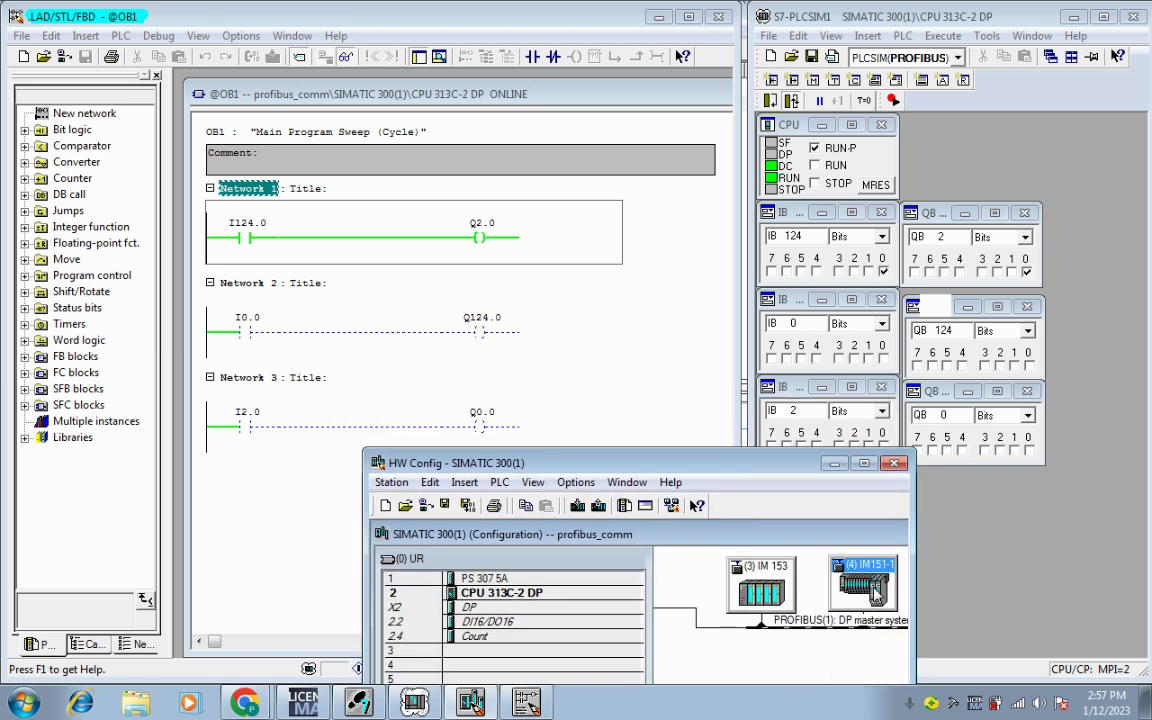
Step: Turn on input bits I0.0 and I2.0 in the simulator to test networks 2 and 3
{"action": "left_click", "coordinate": [884, 358]}
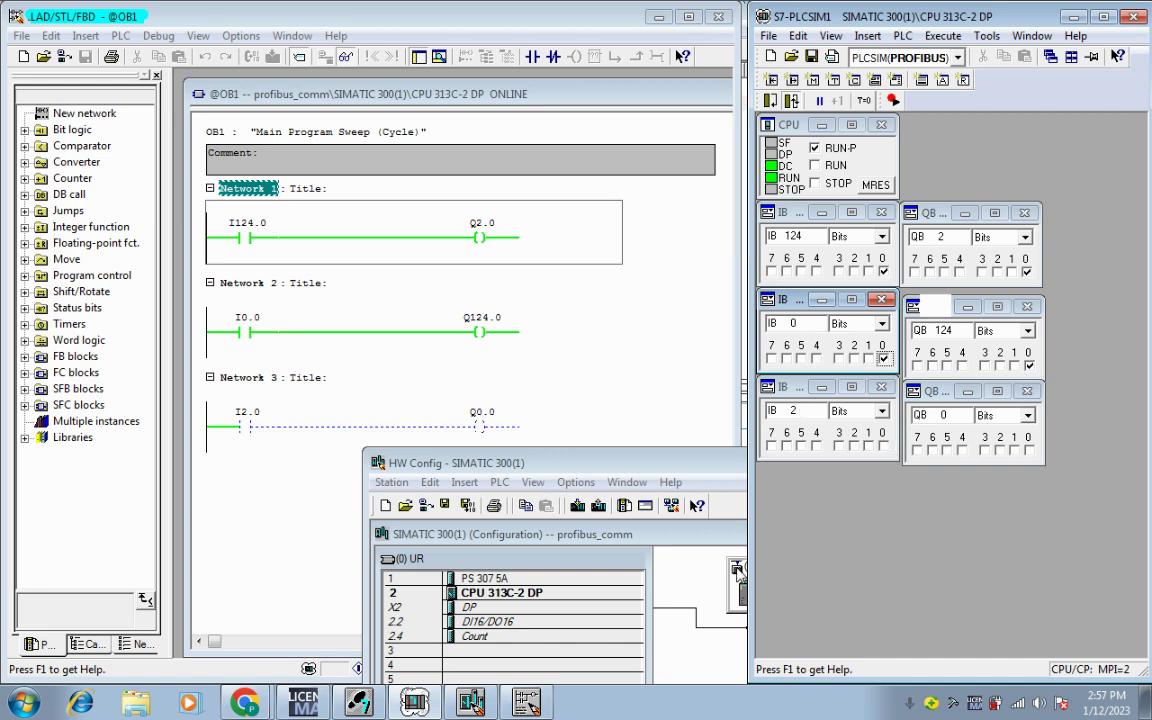
{"action": "left_click", "coordinate": [884, 446]}
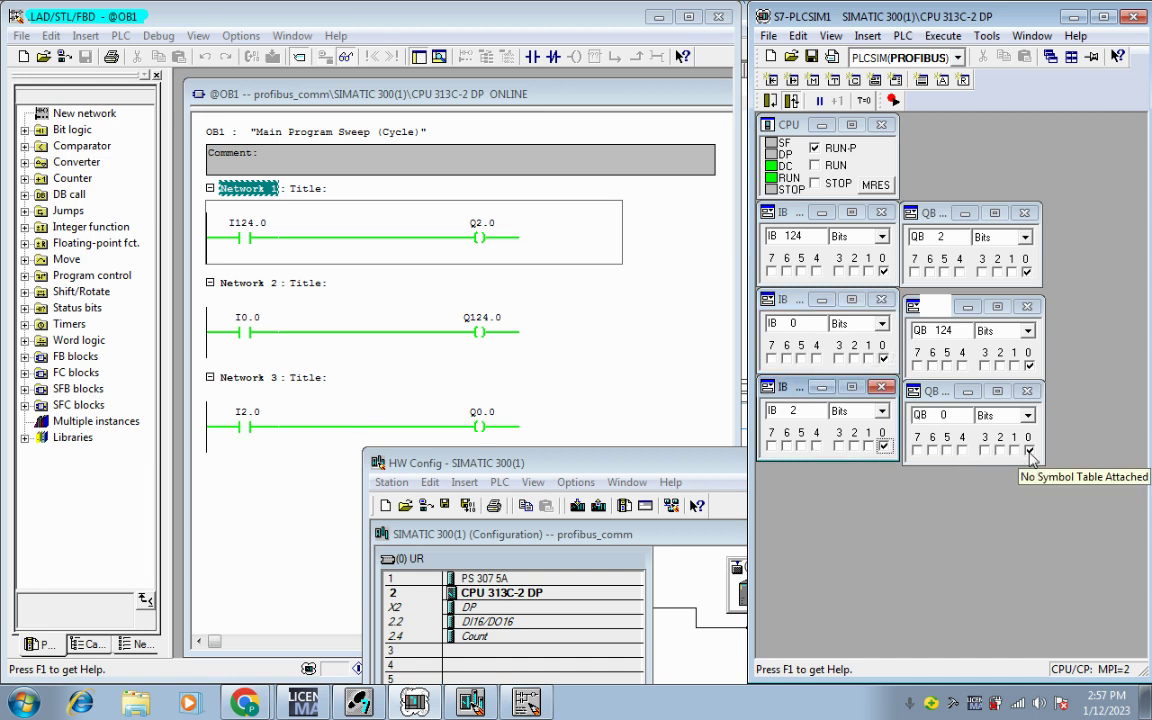
Step: Enlarge the HW Config window and start online monitoring of the CPU's DI16/DO16 module with Monitor/Modify
{"action": "left_click_drag", "start_coordinate": [672, 462], "coordinate": [569, 130]}
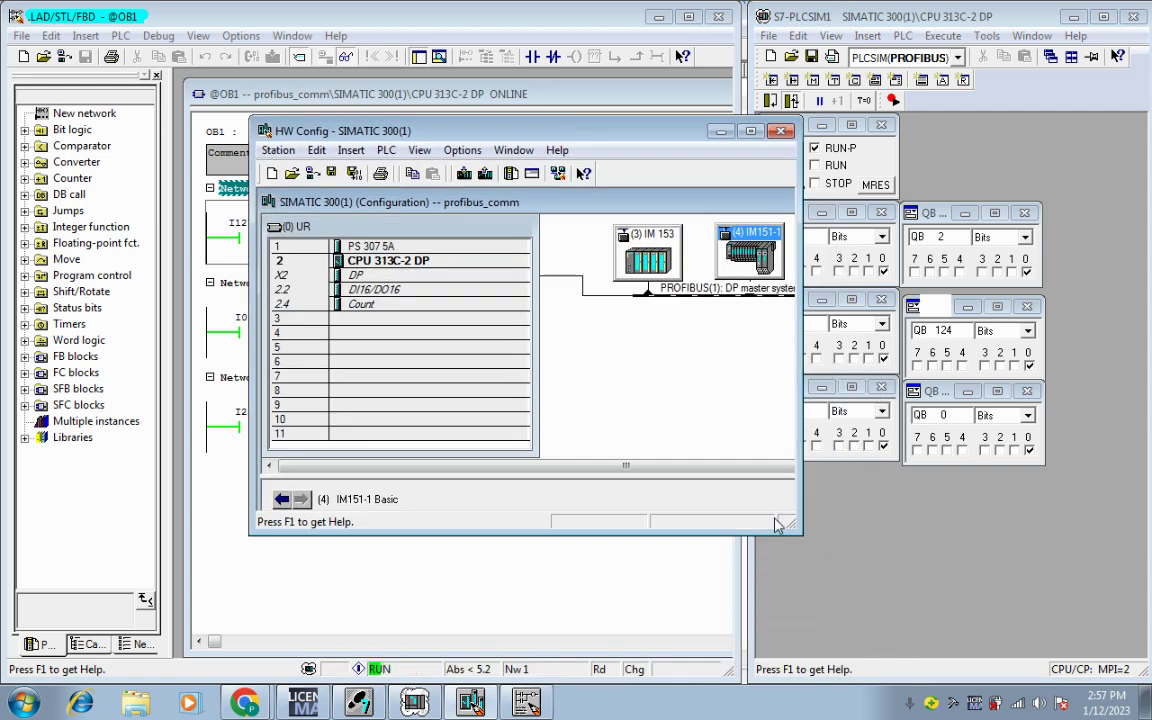
{"action": "left_click_drag", "start_coordinate": [801, 538], "coordinate": [832, 680]}
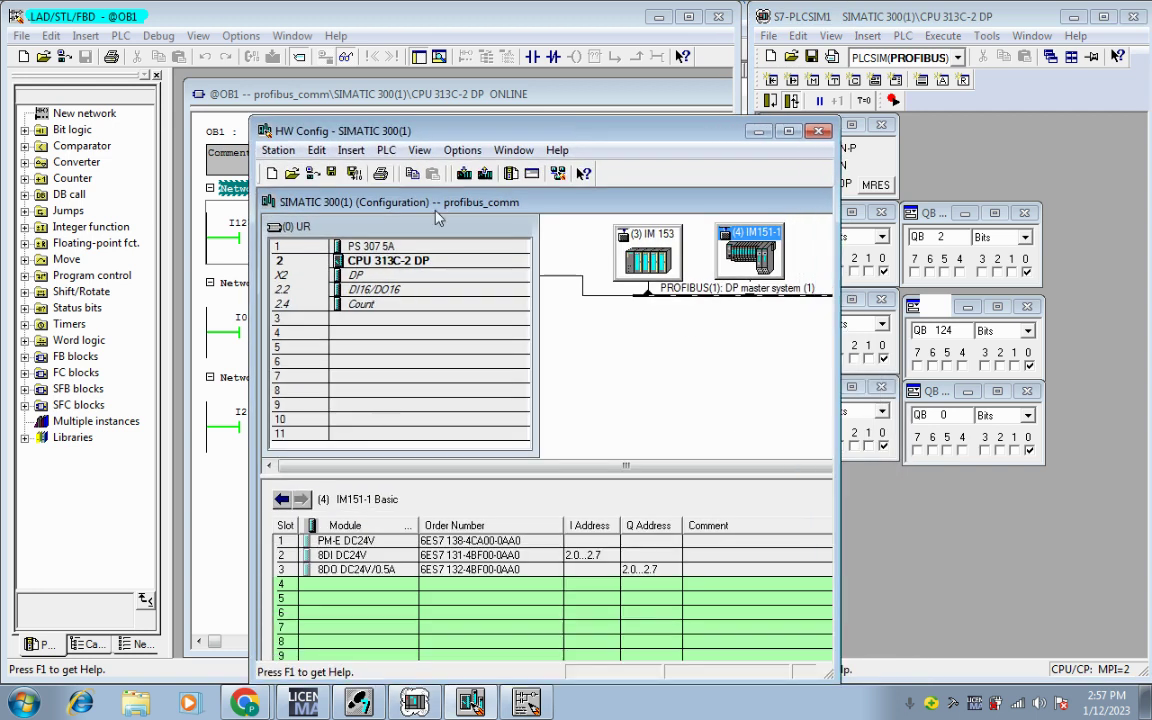
{"action": "left_click", "coordinate": [400, 290]}
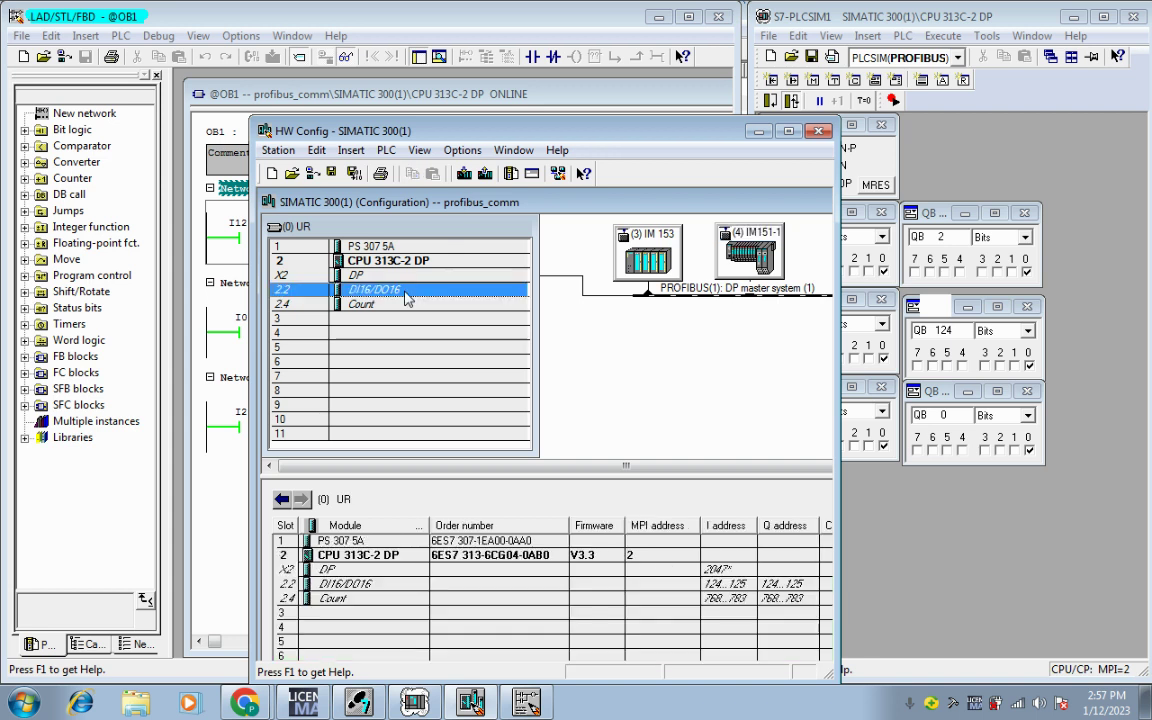
{"action": "right_click", "coordinate": [708, 584]}
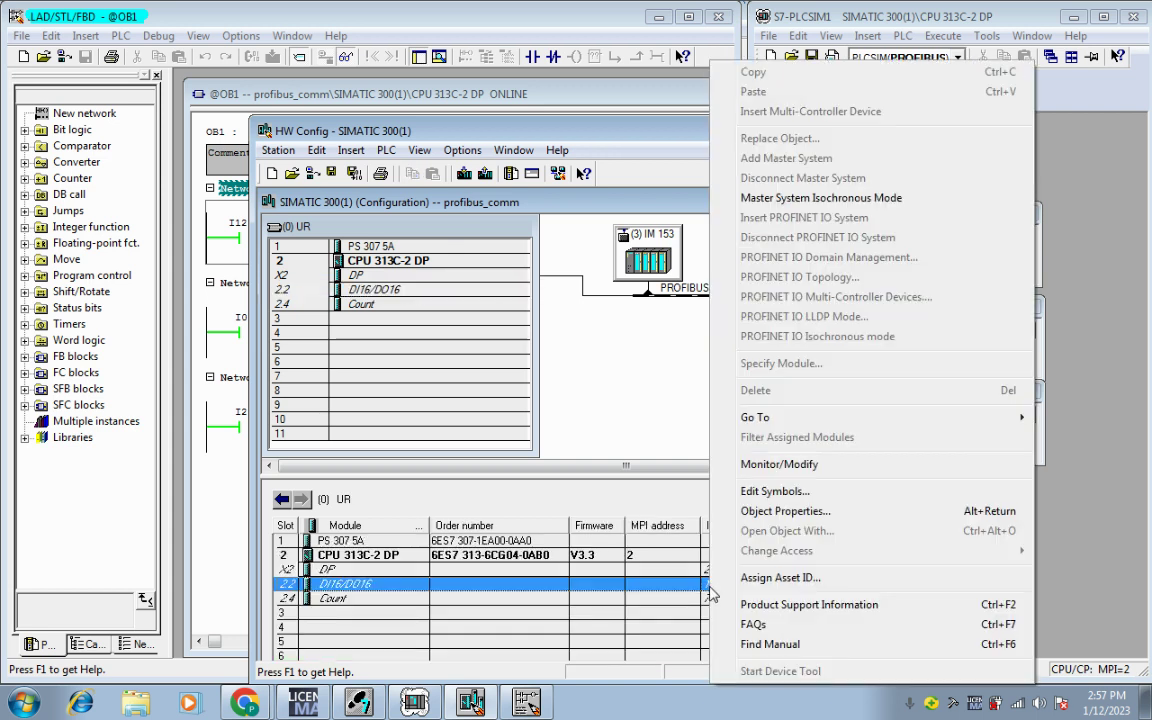
{"action": "left_click", "coordinate": [760, 465]}
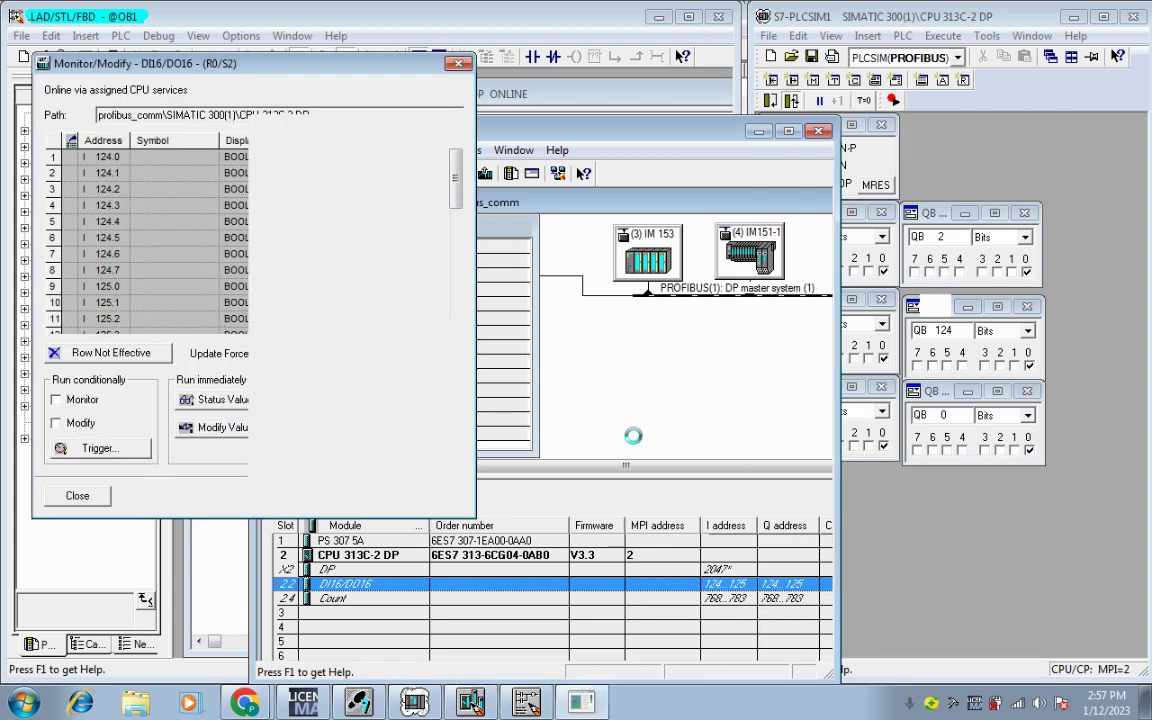
{"action": "left_click", "coordinate": [60, 400]}
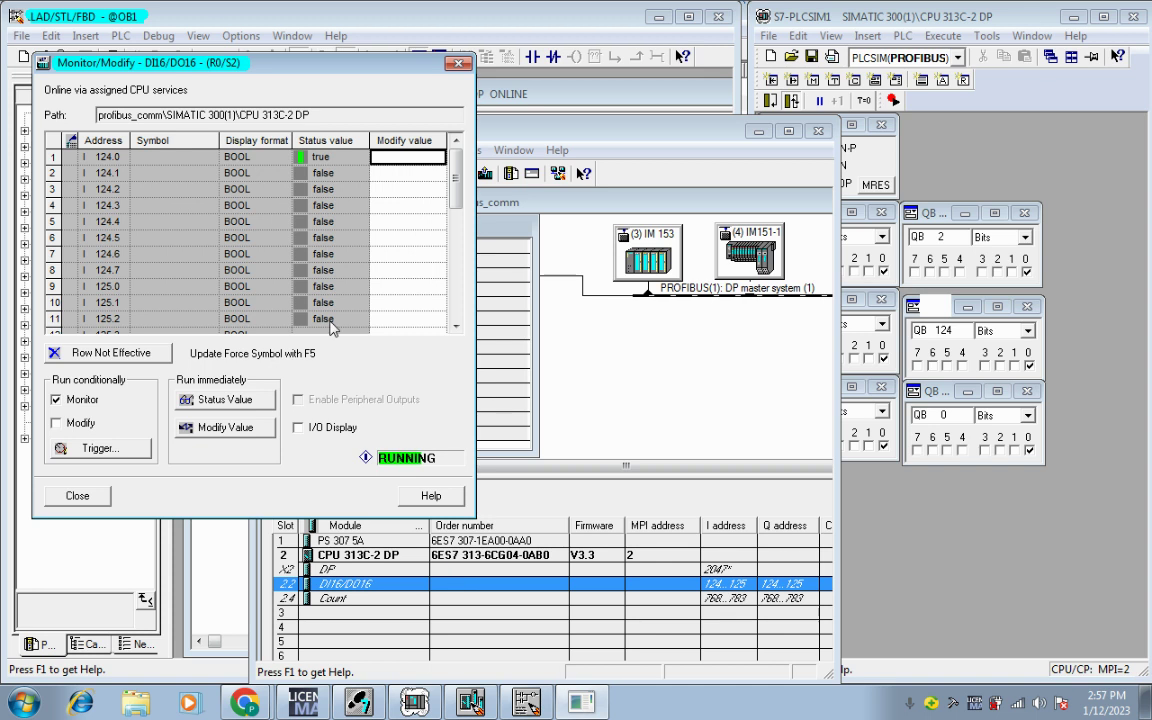
Step: Start online monitoring of the IM151-1 slave's 8DO DC24V/0.5A module in a second Monitor/Modify window
{"action": "left_click_drag", "start_coordinate": [628, 145], "coordinate": [1001, 356]}
{"action": "left_click_drag", "start_coordinate": [327, 74], "coordinate": [283, 290]}
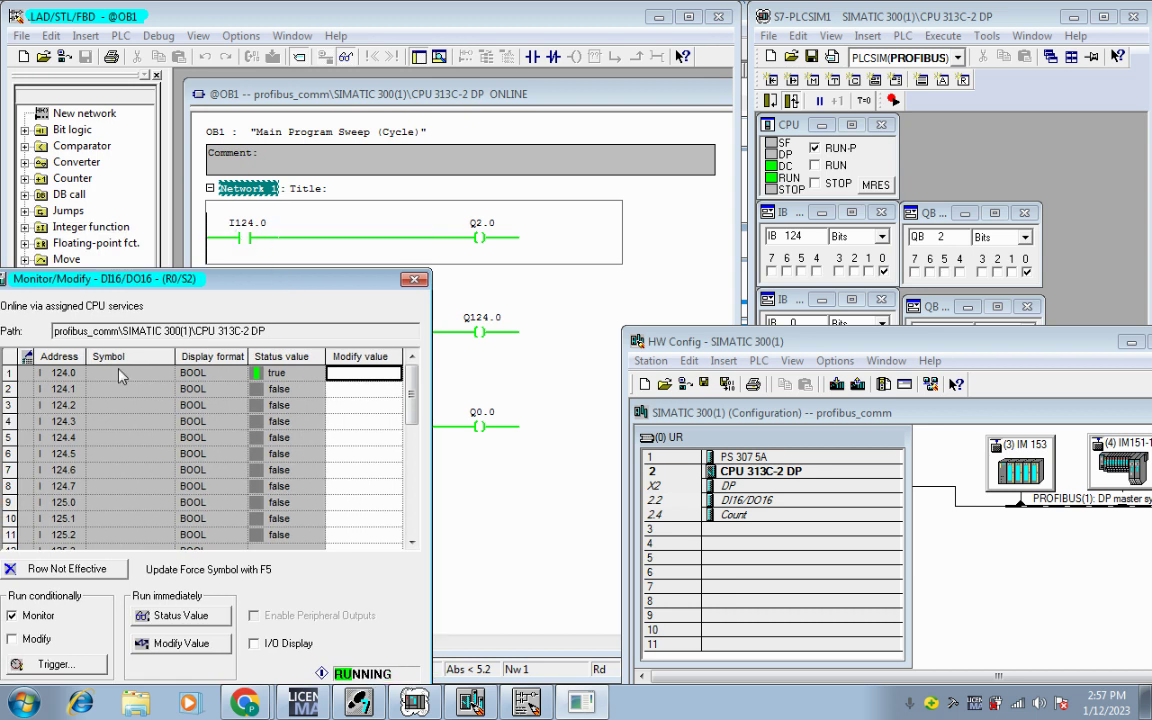
{"action": "left_click", "coordinate": [1038, 477]}
{"action": "left_click_drag", "start_coordinate": [906, 340], "coordinate": [900, 185]}
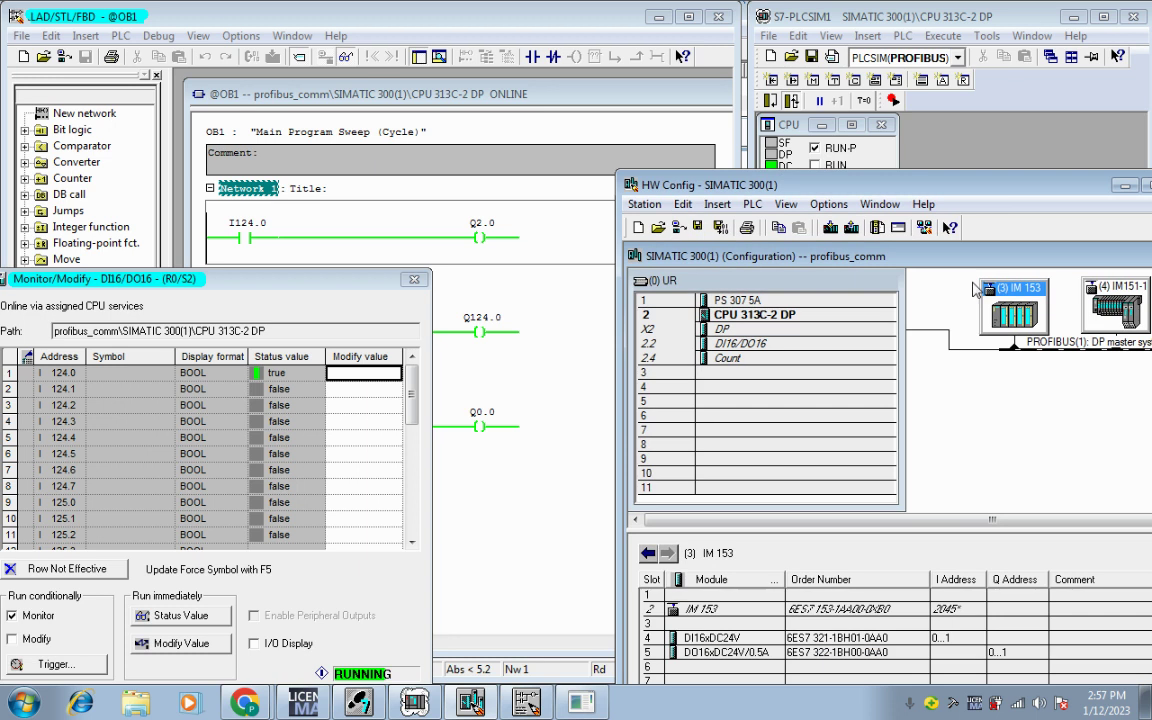
{"action": "left_click", "coordinate": [1113, 302]}
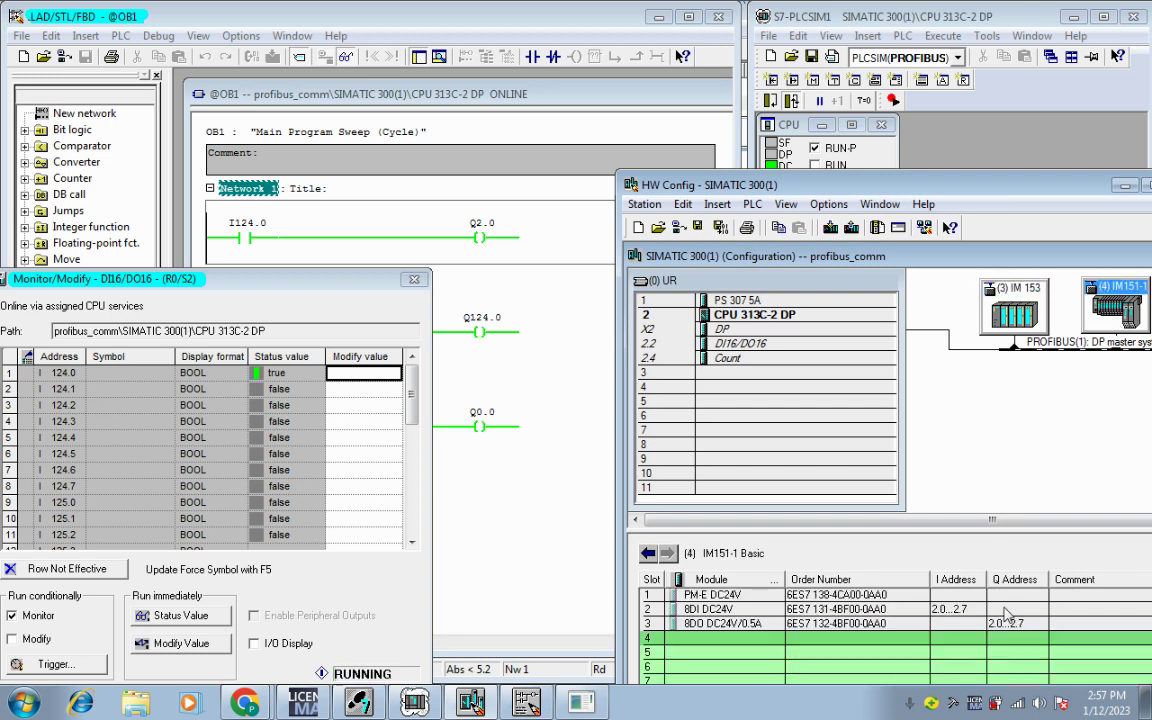
{"action": "right_click", "coordinate": [828, 623]}
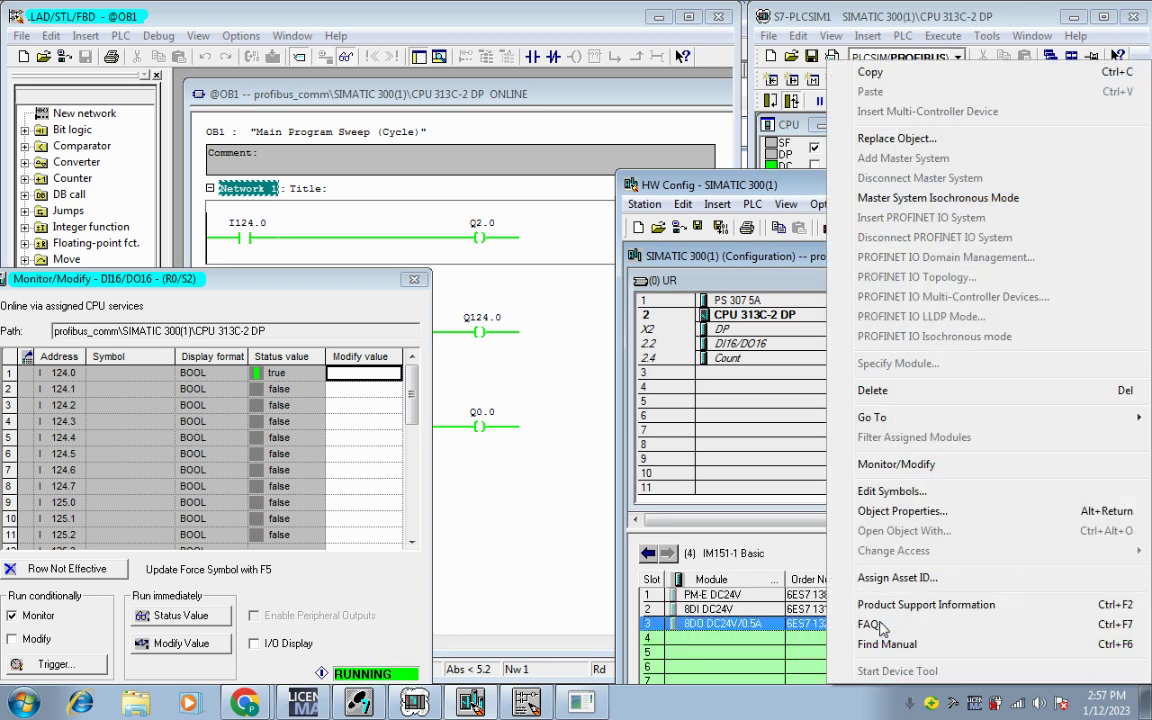
{"action": "left_click", "coordinate": [893, 464]}
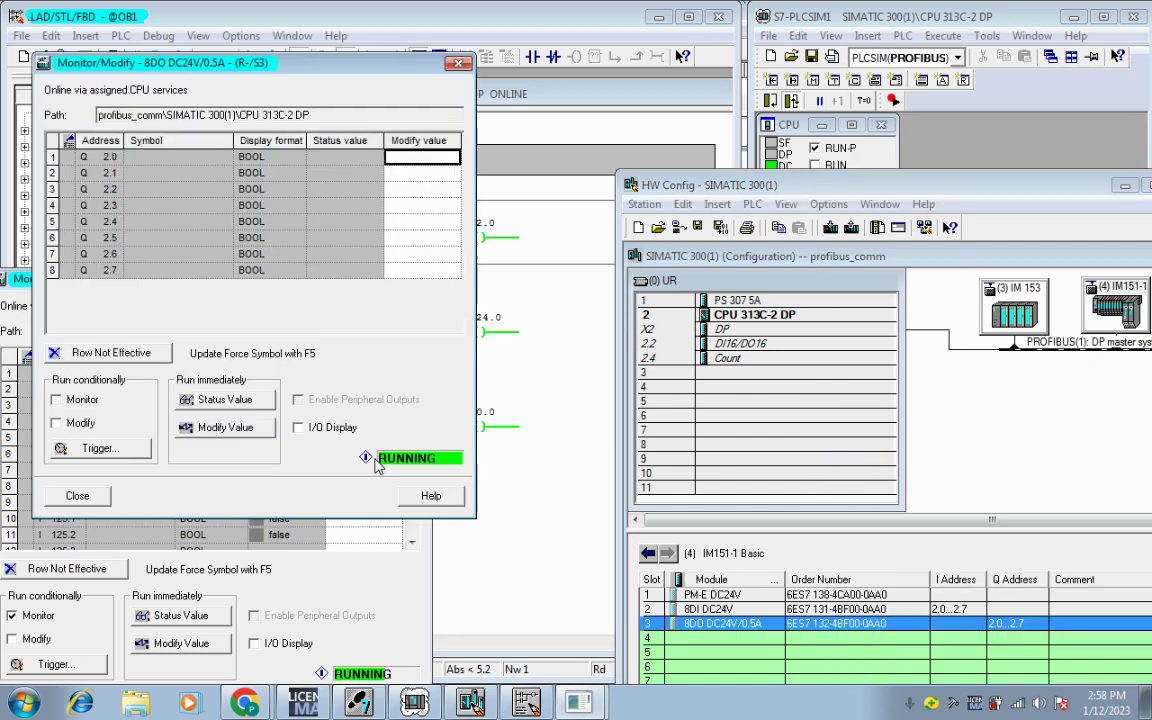
{"action": "left_click", "coordinate": [56, 399]}
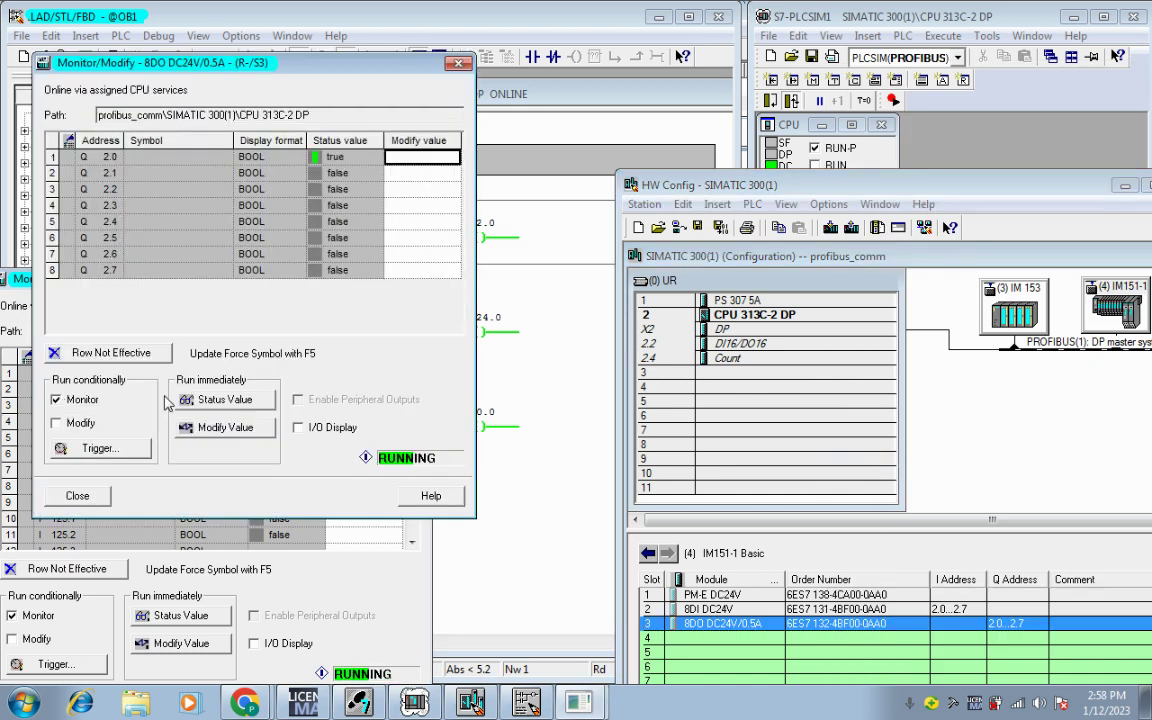
Step: Place the two Monitor/Modify windows side by side and move HW Config down to uncover the simulator's variable windows
{"action": "left_click_drag", "start_coordinate": [326, 64], "coordinate": [729, 263]}
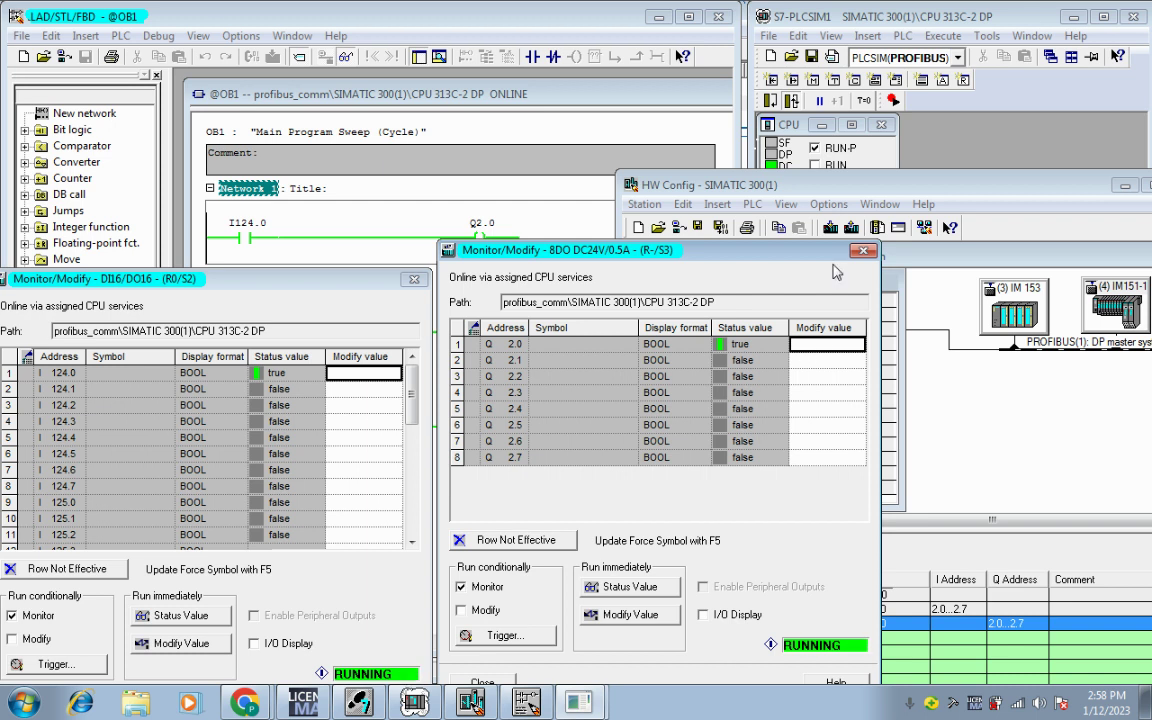
{"action": "left_click_drag", "start_coordinate": [914, 188], "coordinate": [961, 340]}
{"action": "left_click_drag", "start_coordinate": [784, 256], "coordinate": [774, 295]}
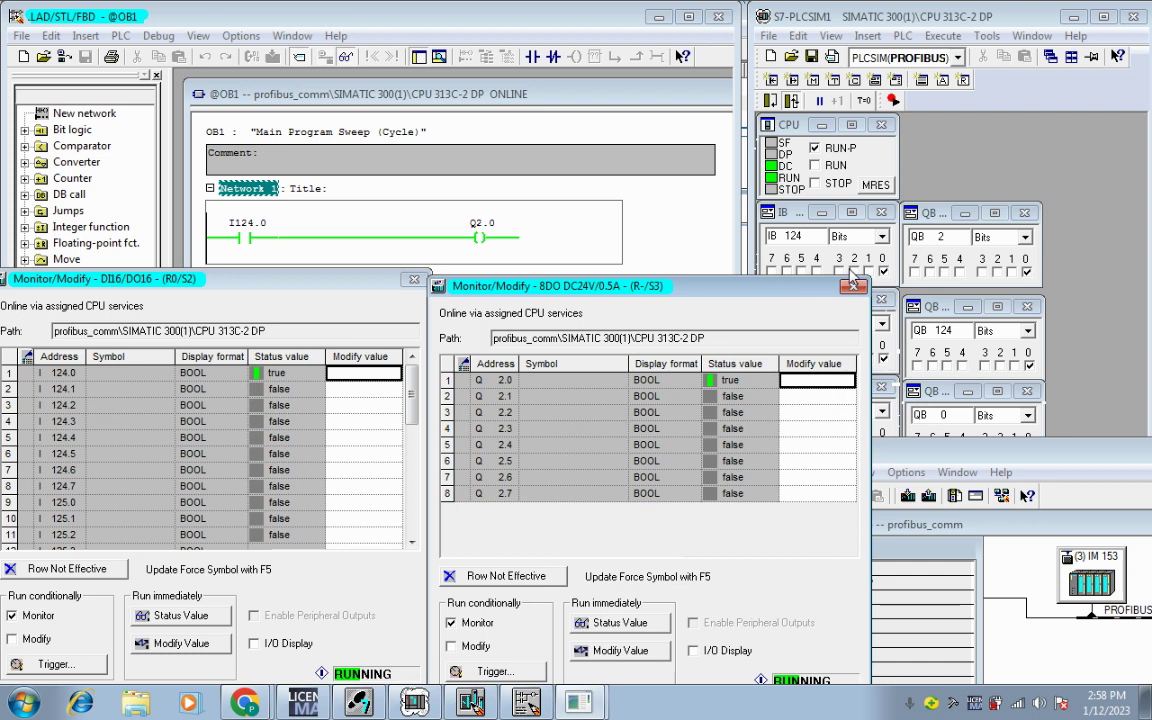
Step: Toggle input bit I124.0 repeatedly to test its effect on Q2.0 in the monitoring windows, leaving the input off
{"action": "left_click", "coordinate": [887, 274]}
{"action": "left_click", "coordinate": [883, 271]}
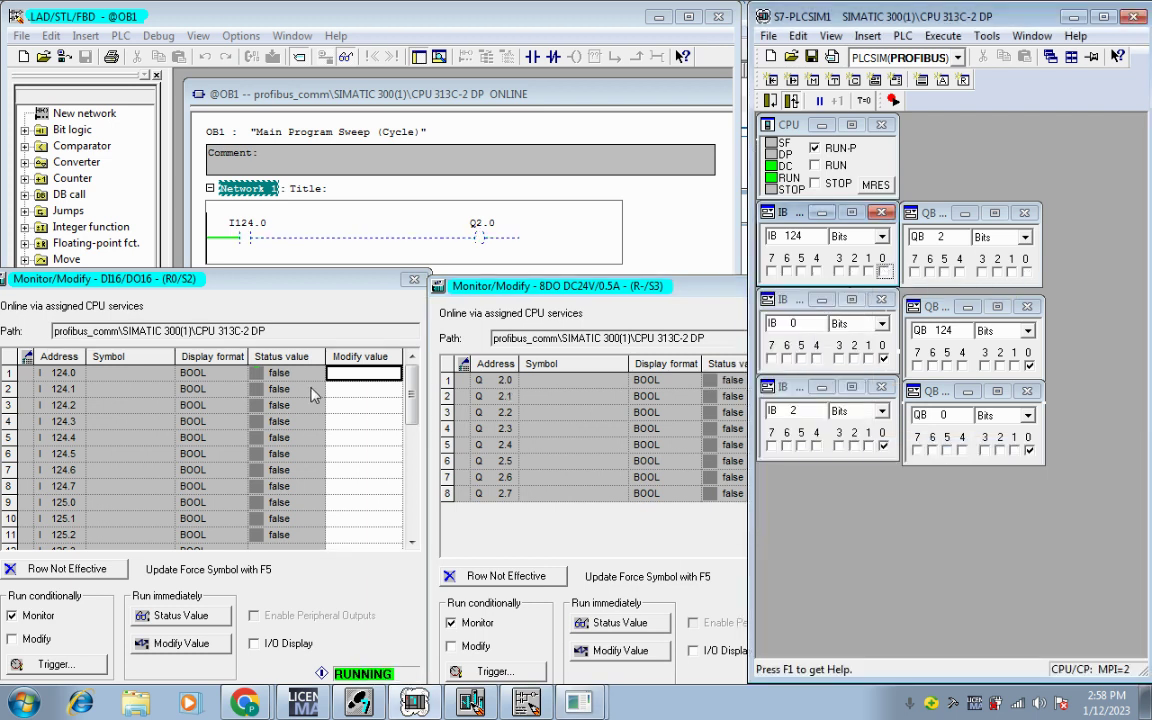
{"action": "left_click", "coordinate": [884, 272]}
{"action": "left_click", "coordinate": [884, 272]}
{"action": "left_click", "coordinate": [884, 272]}
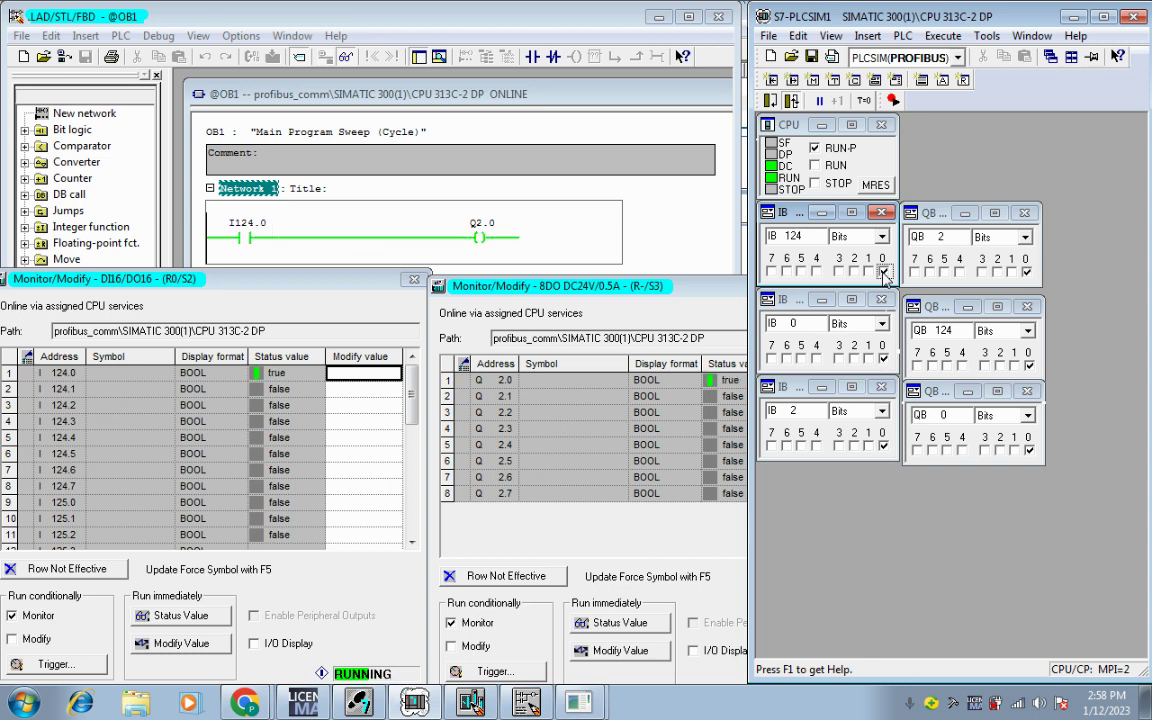
{"action": "left_click", "coordinate": [884, 272]}
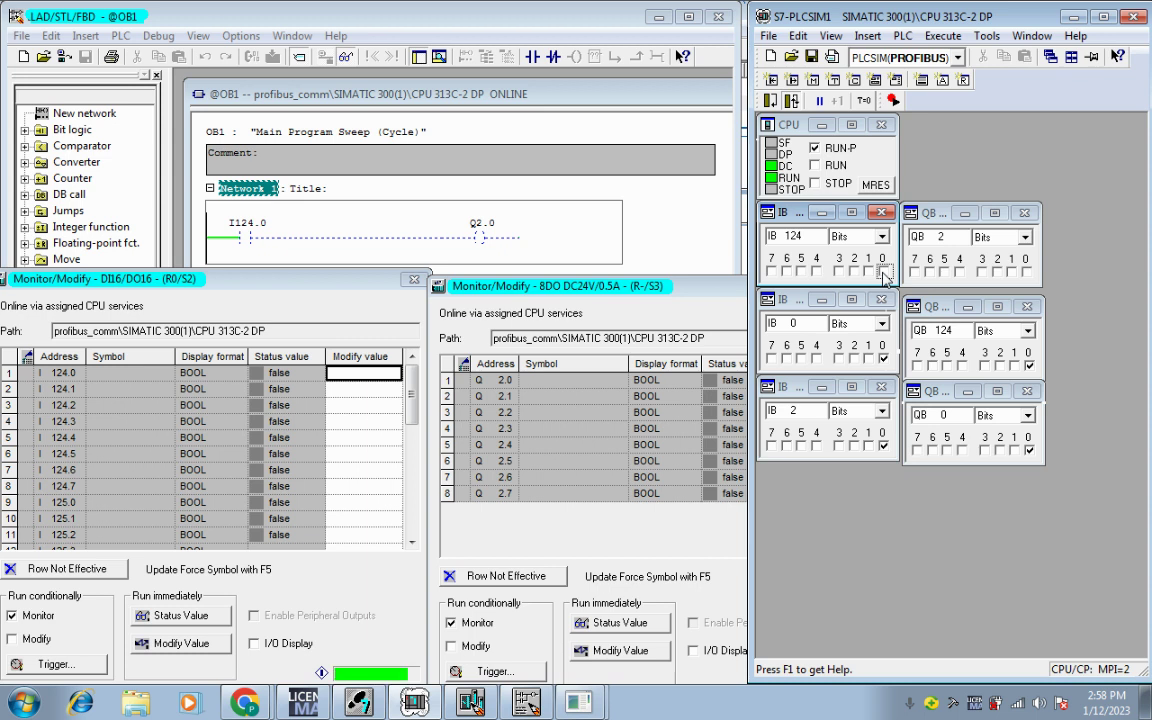